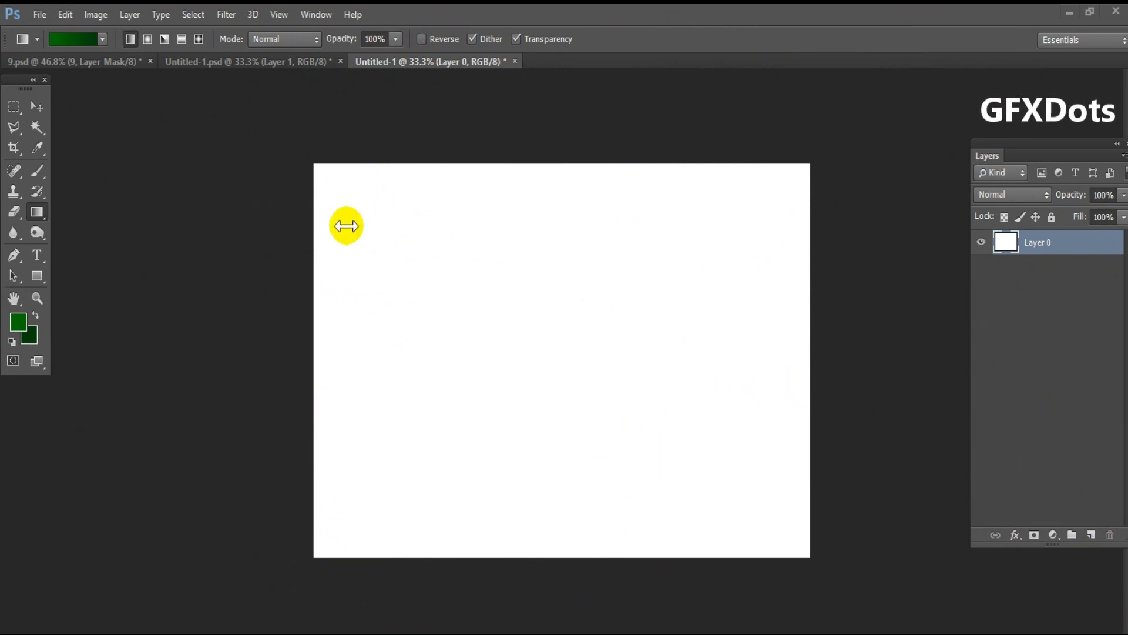
Fill Layer 0 with a diagonal linear gradient from bright green to dark green, darkest toward the canvas's upper-left corner.
click(38, 106)
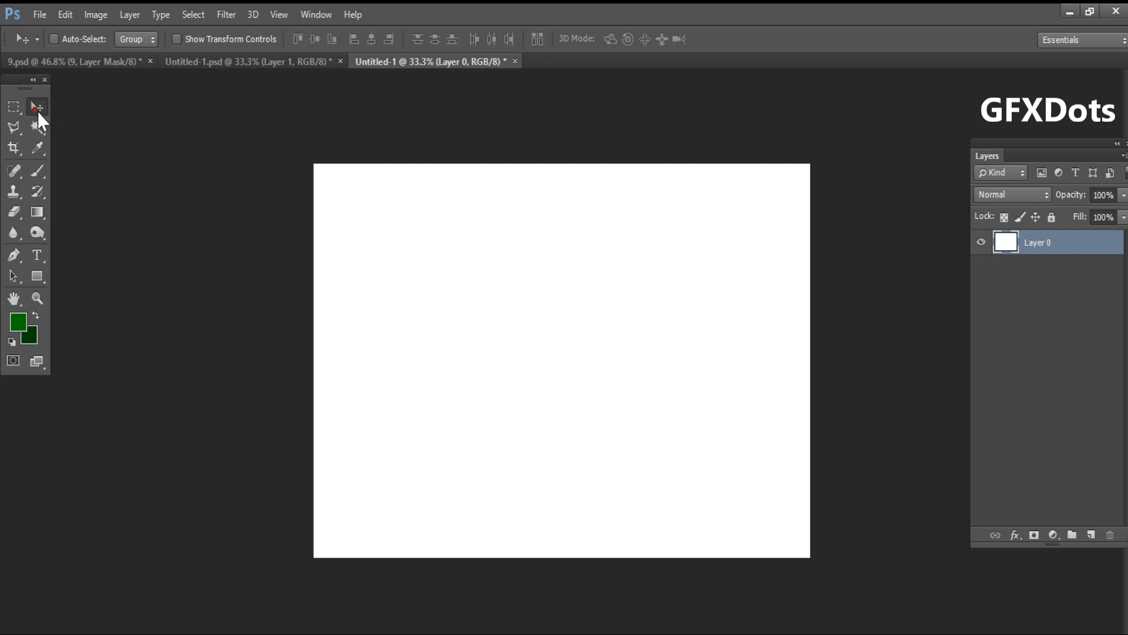
click(37, 212)
drag(507, 379, 415, 295)
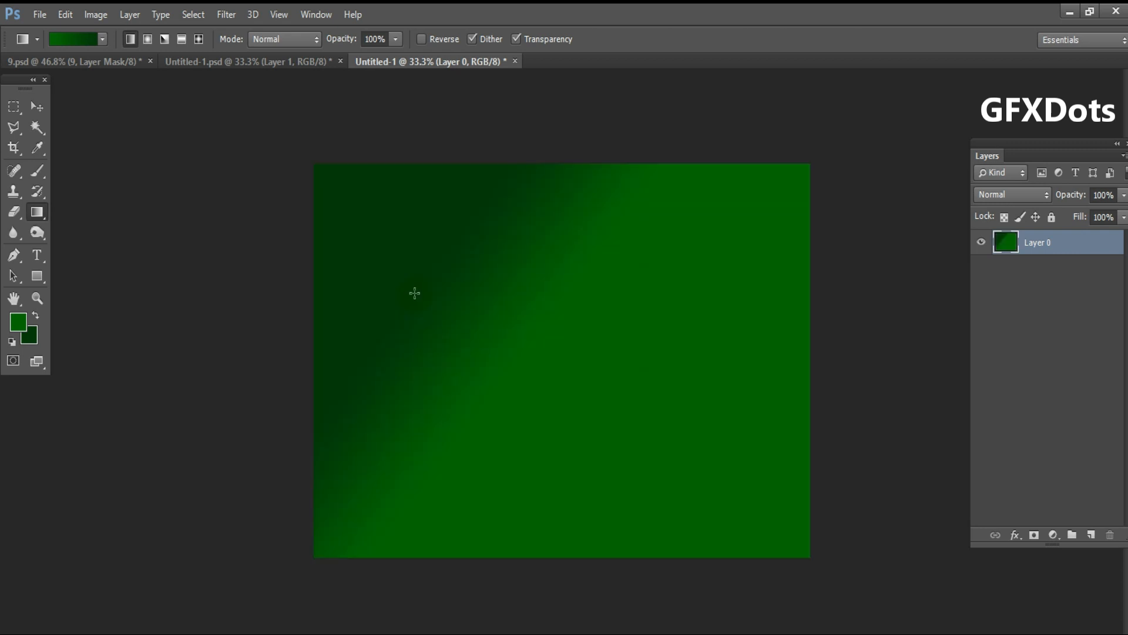
Copy the wood floor layer from Untitled-1.psd into the green gradient document, placing it along the canvas's lower edge.
click(45, 113)
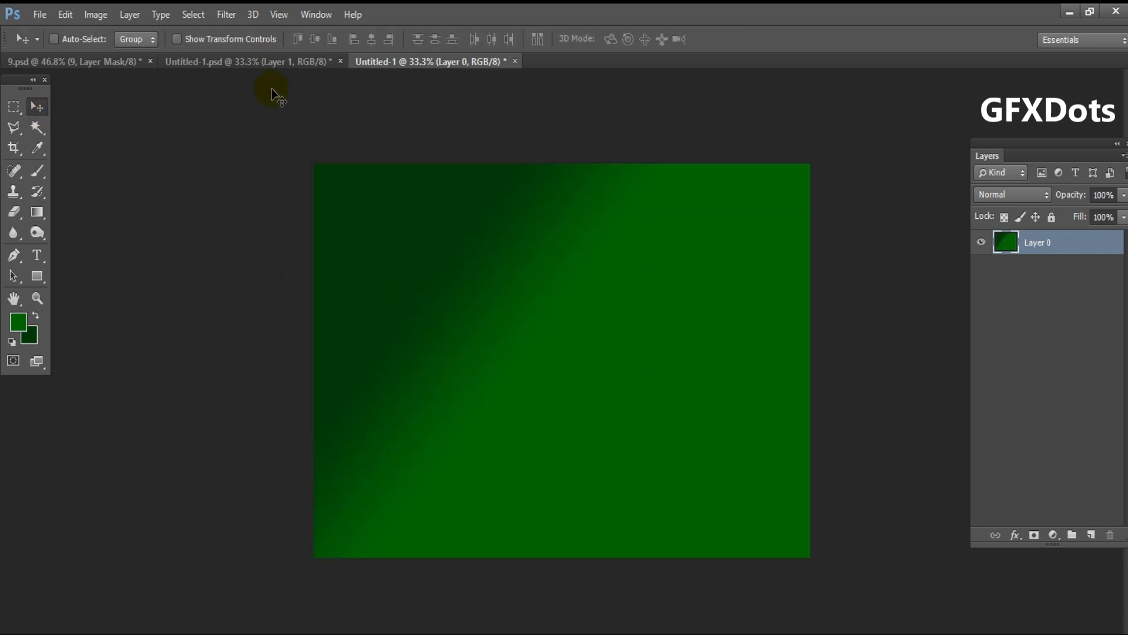
click(301, 61)
right_click(652, 516)
click(664, 532)
drag(665, 532, 527, 541)
Scale the wood floor to about 227% to span the canvas width, and lower its top edge into a shallow strip.
key(ctrl+t)
drag(537, 475, 827, 436)
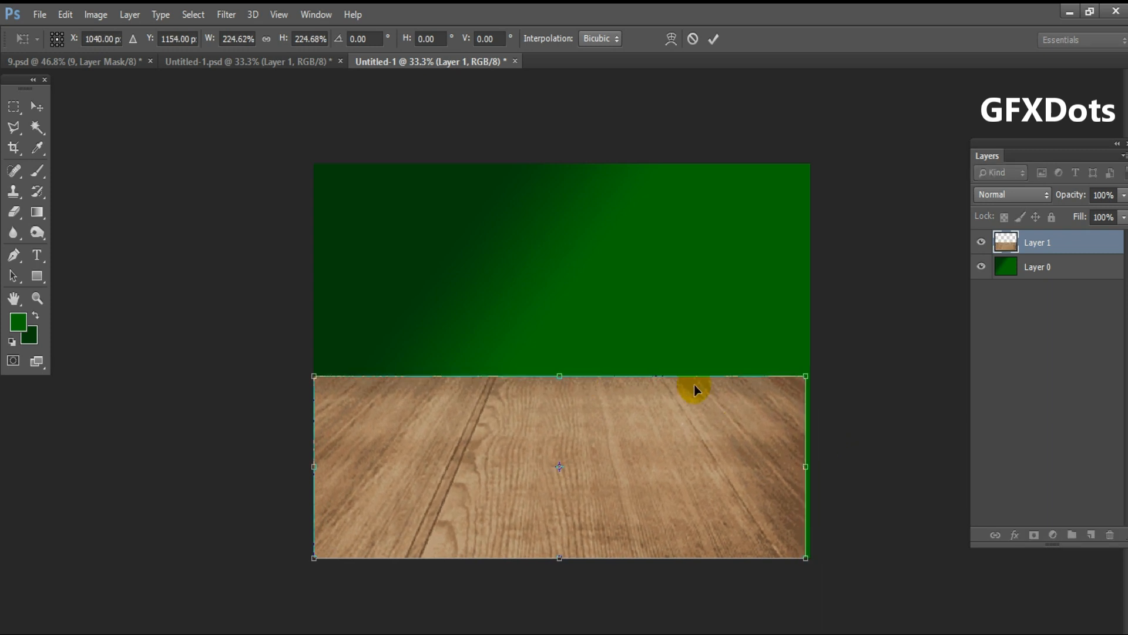
drag(804, 377, 807, 374)
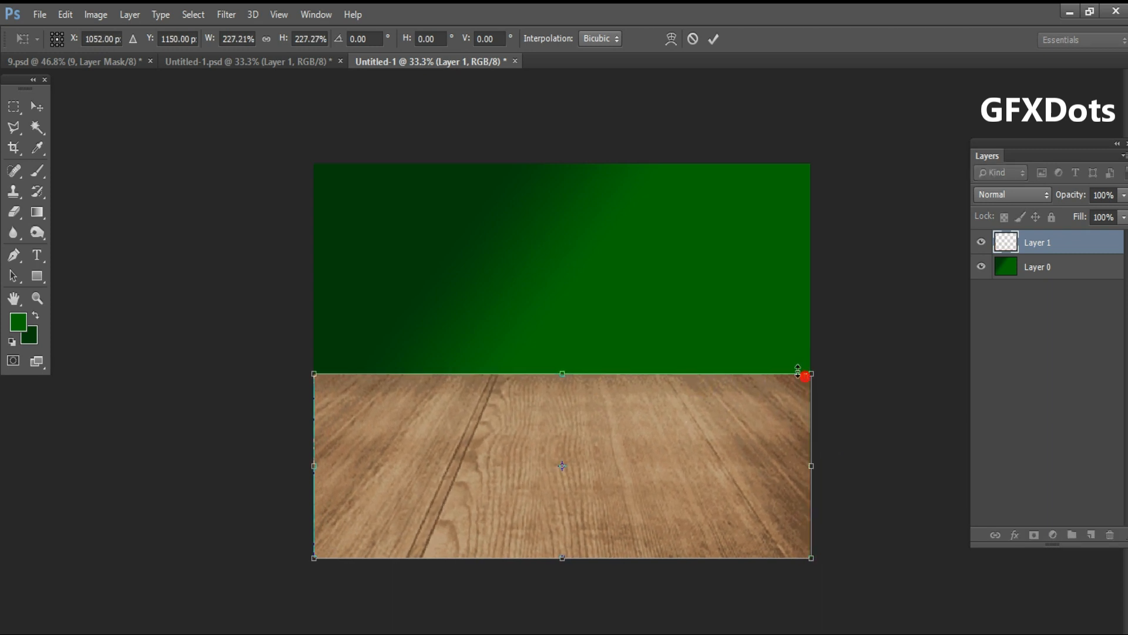
drag(564, 379, 559, 470)
key(Return)
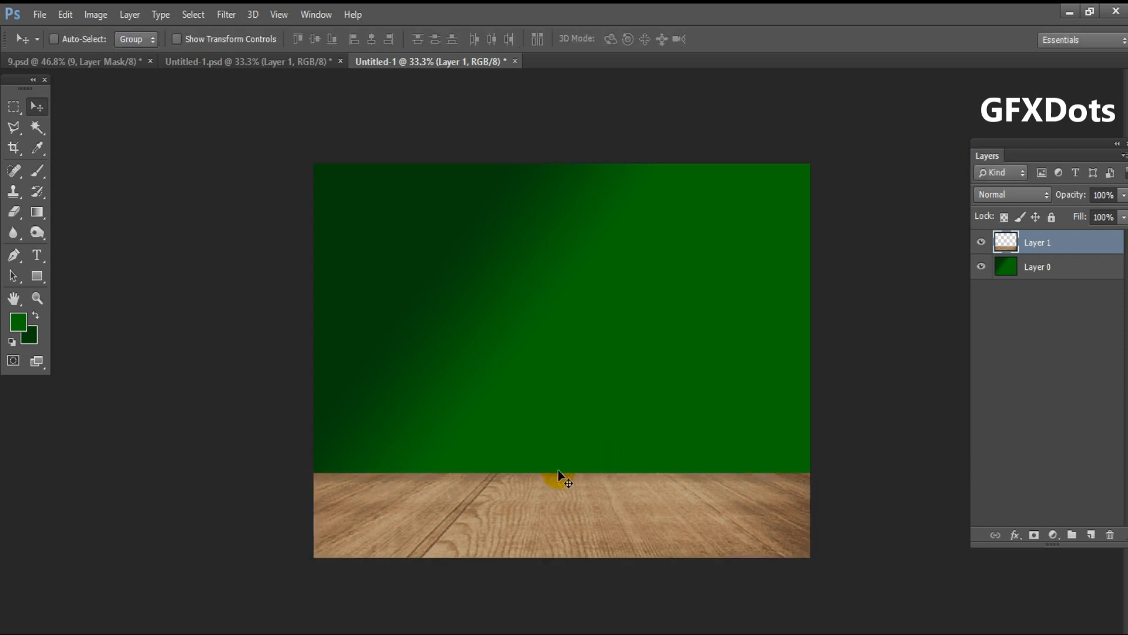
Enlarge the wood floor to about 104% so it overhangs the canvas sides, and raise its top edge slightly.
key(ctrl+t)
drag(815, 468, 822, 452)
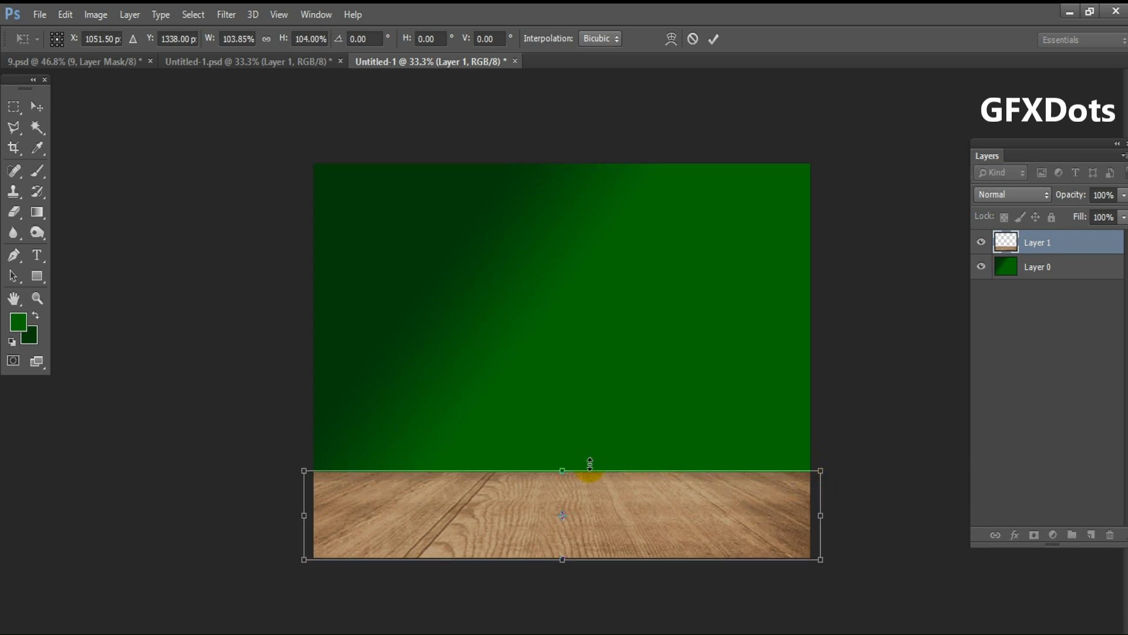
drag(573, 463, 566, 456)
key(Return)
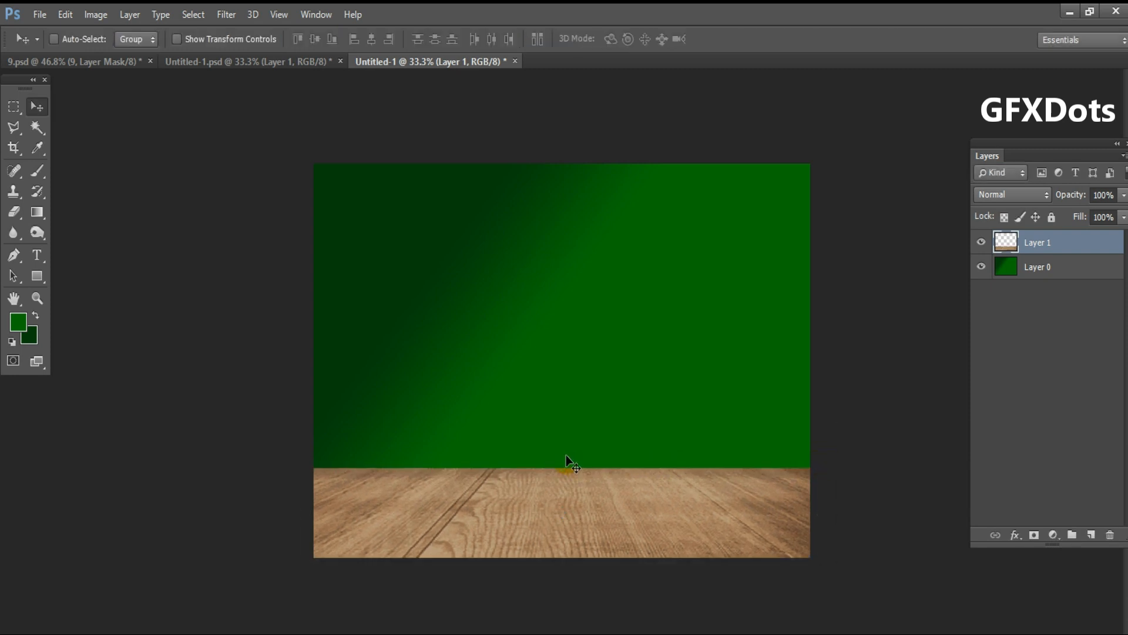
Cut a full-width rectangular band with a 55-pixel feather from the wood floor's upper edge.
click(12, 107)
drag(307, 327, 831, 495)
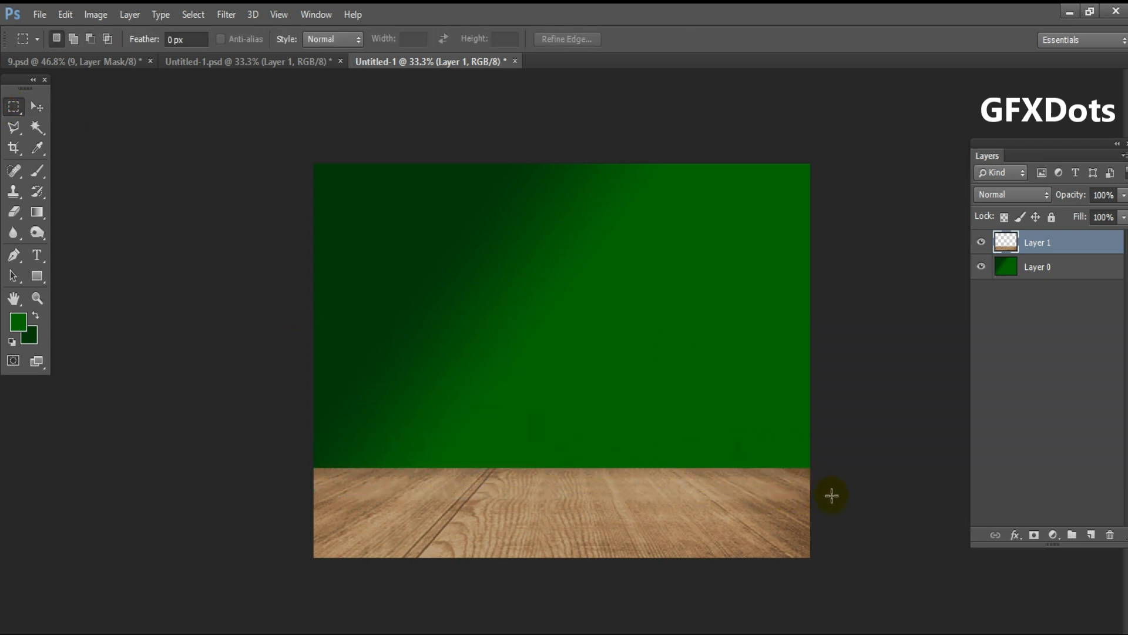
right_click(654, 424)
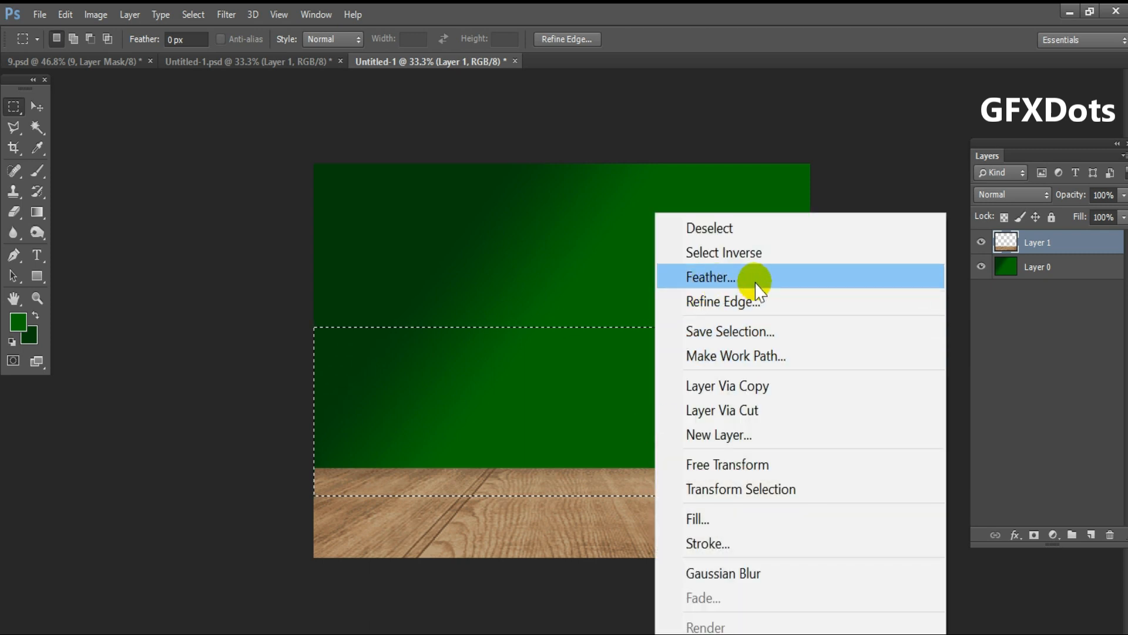
click(751, 278)
drag(386, 182, 593, 238)
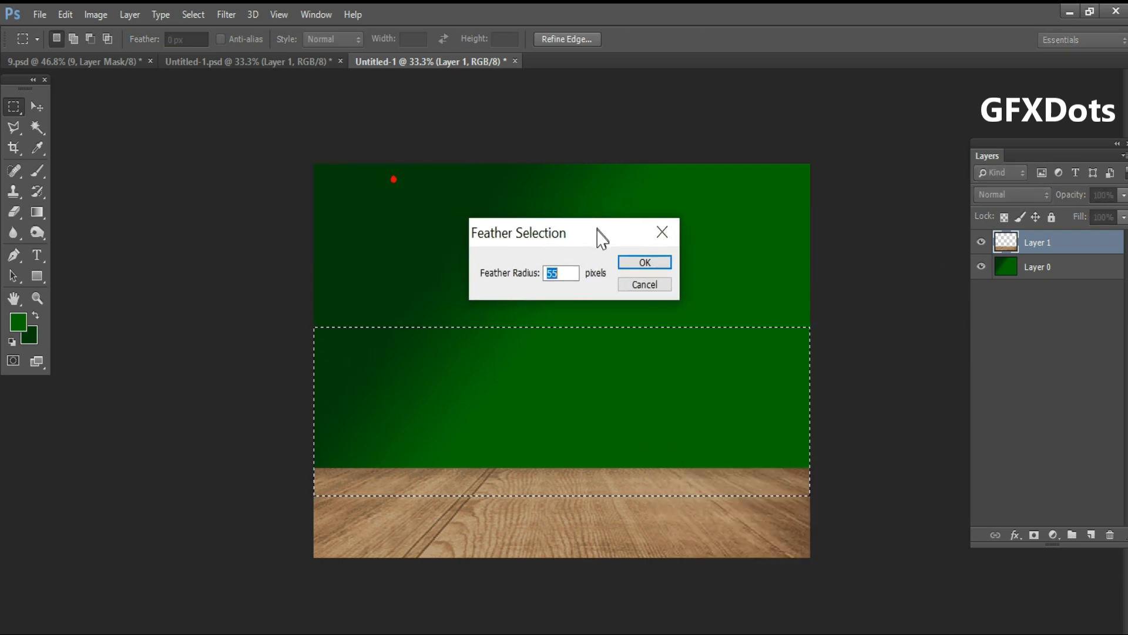
click(643, 270)
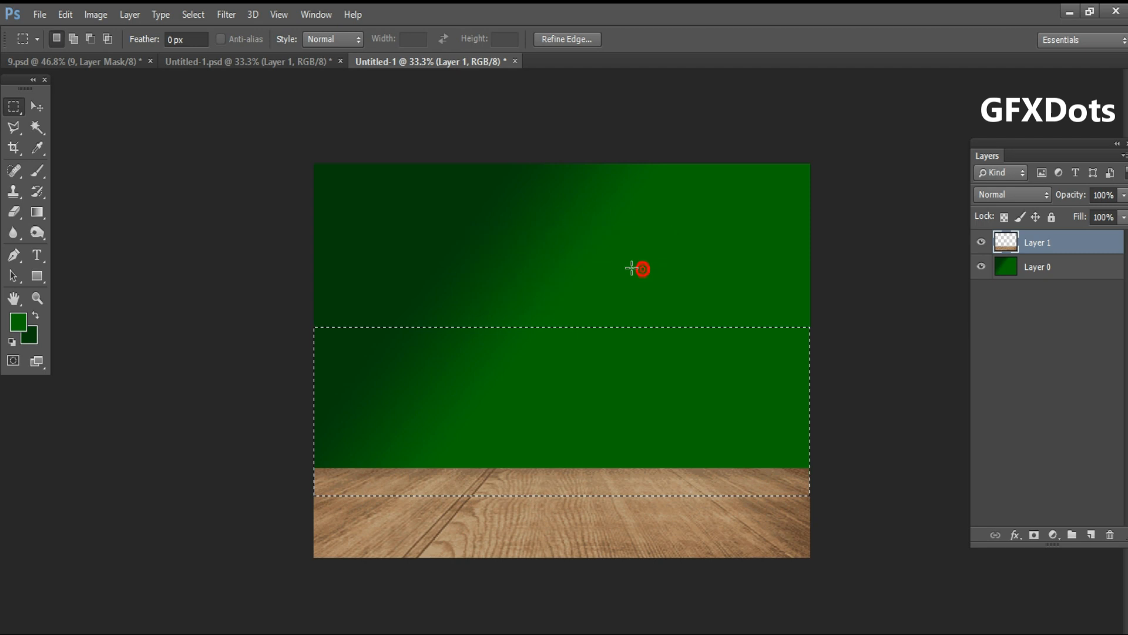
click(69, 15)
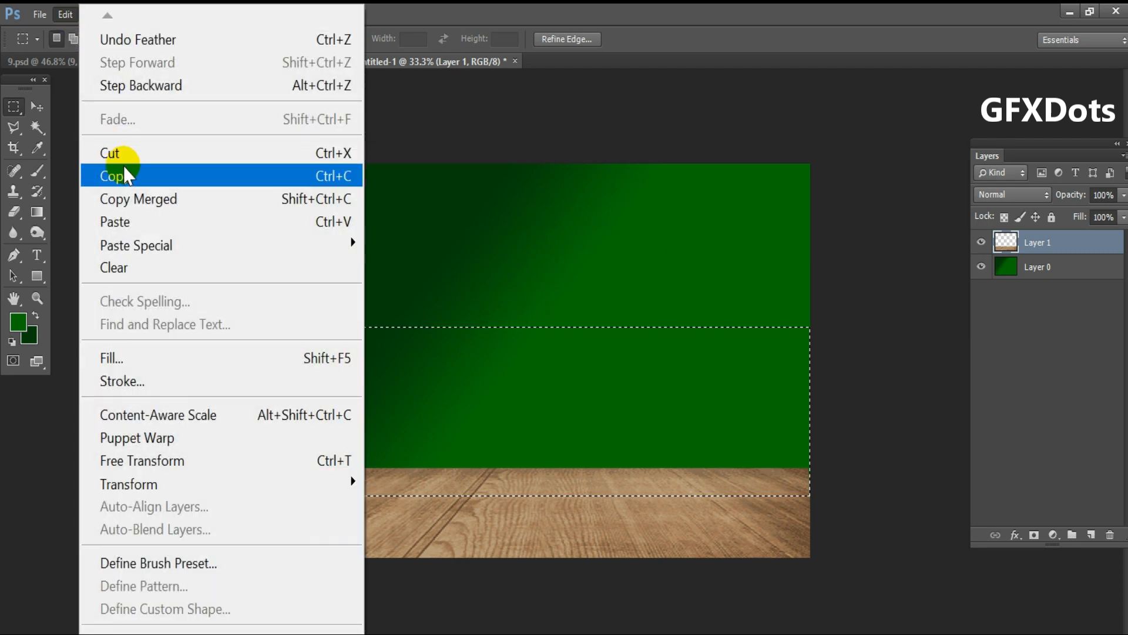
click(124, 147)
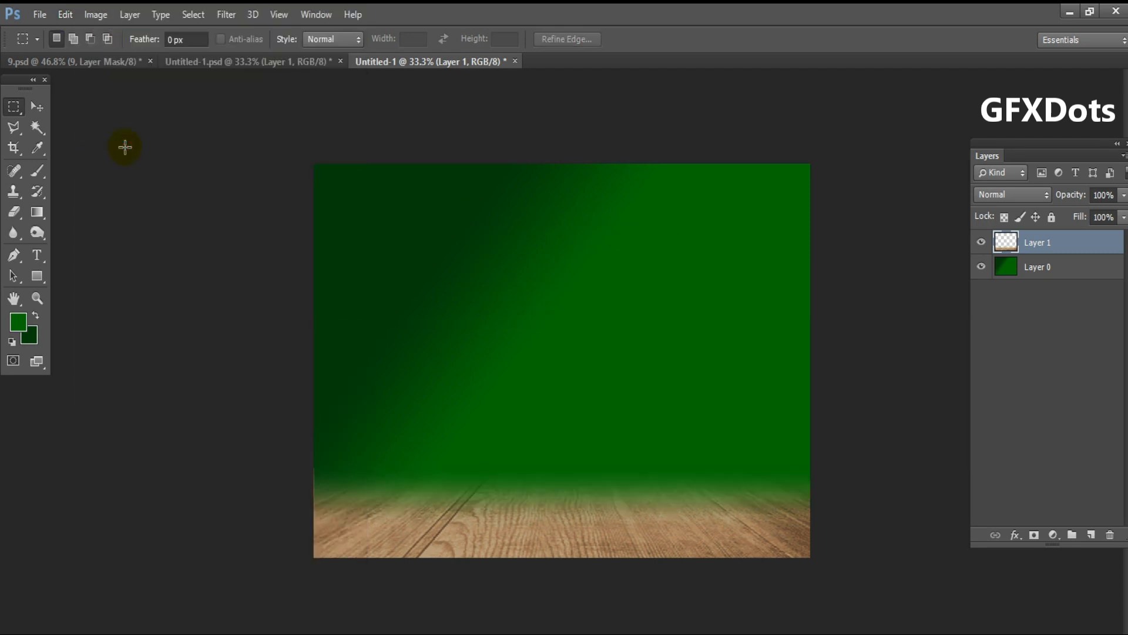
Stretch the softened wood floor to about 102% width and 114% height, raising its upper edge.
key(ctrl+t)
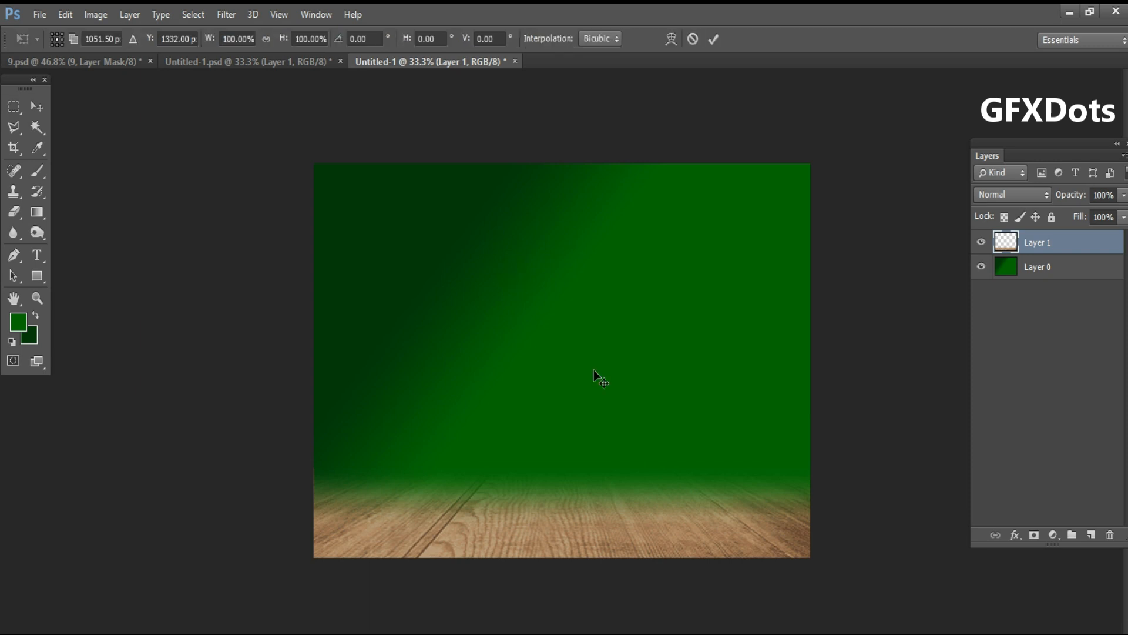
drag(821, 467, 826, 466)
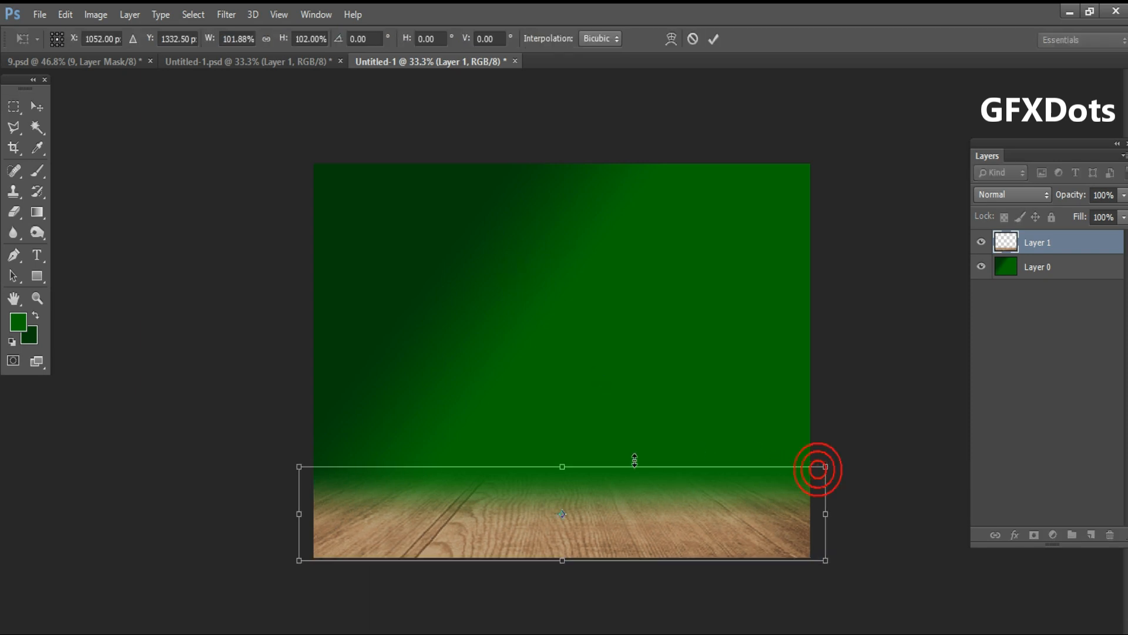
drag(553, 463, 556, 452)
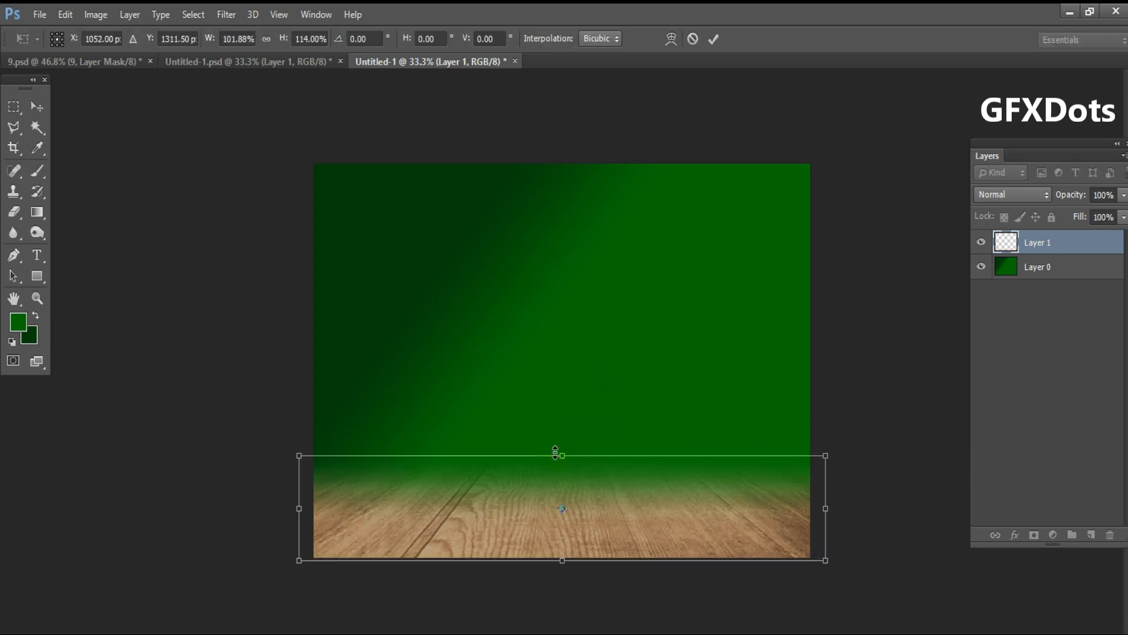
key(Return)
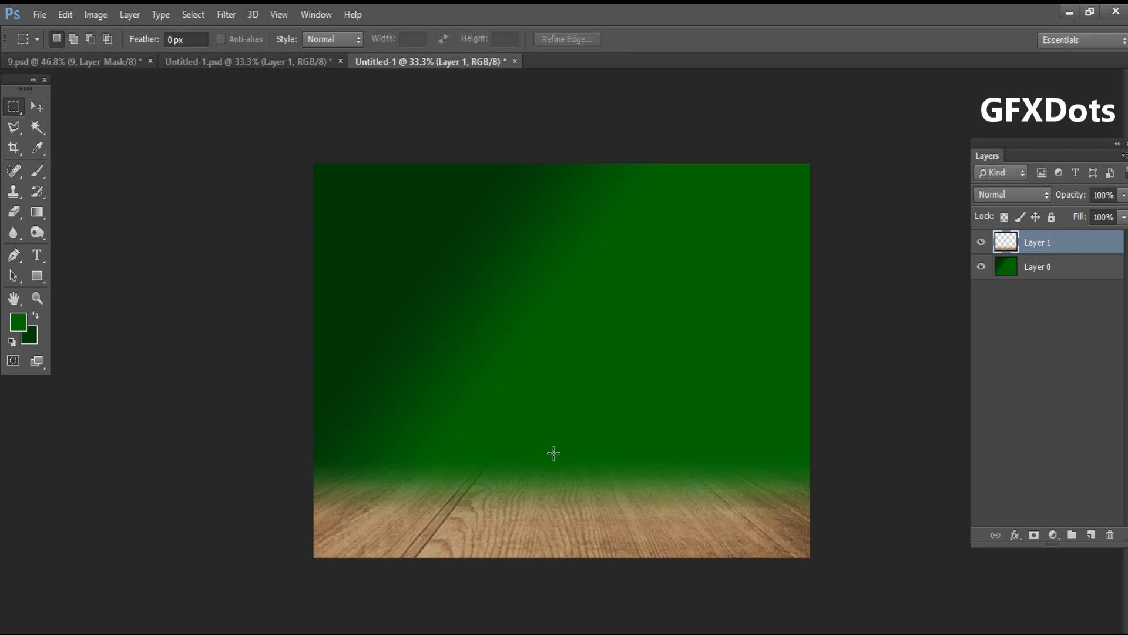
Copy the seated man's layer, Layer 5, from Untitled-1.psd into the gradient document, standing on the floor's left side.
click(259, 61)
click(37, 106)
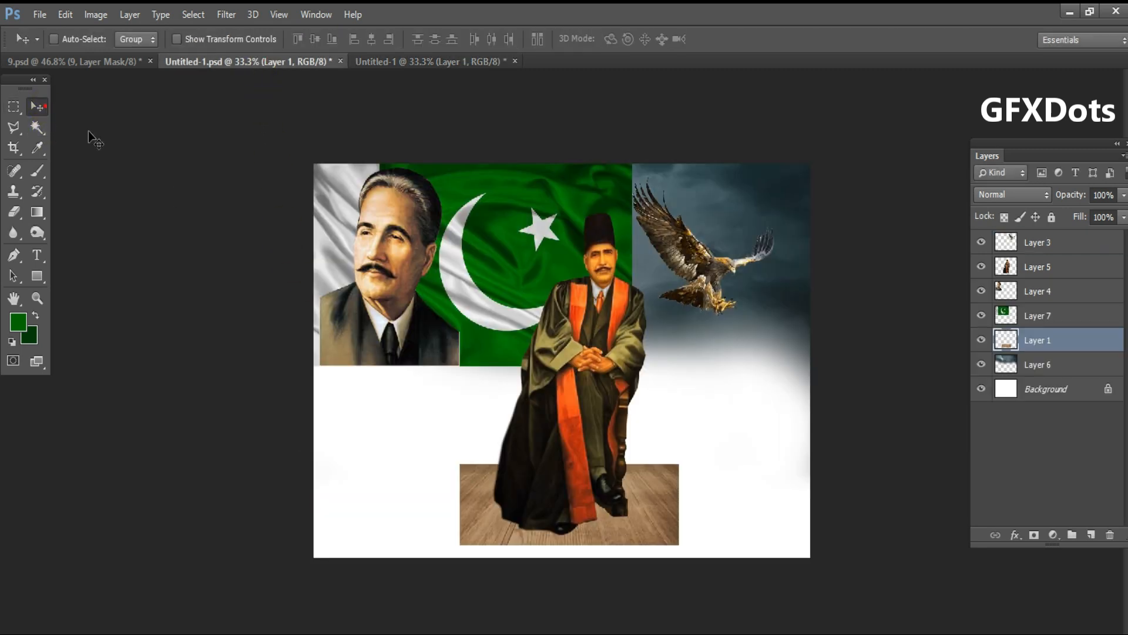
right_click(601, 358)
click(686, 371)
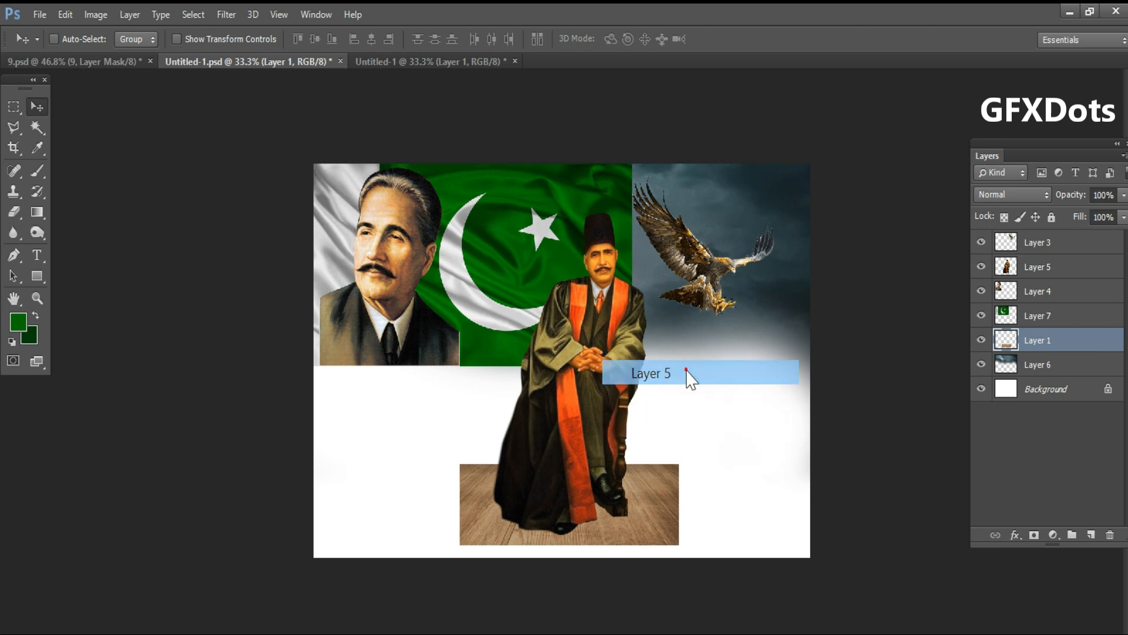
drag(608, 370, 440, 378)
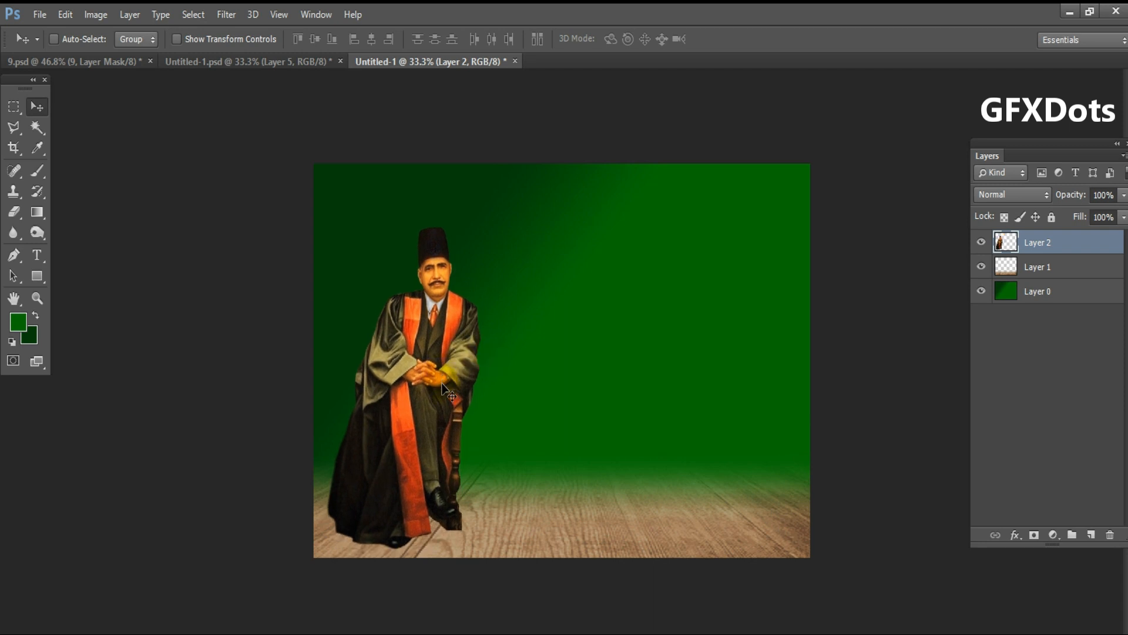
Scale the seated man to about 102% and shift him slightly closer to the canvas's left edge.
key(ctrl+t)
drag(485, 221, 492, 210)
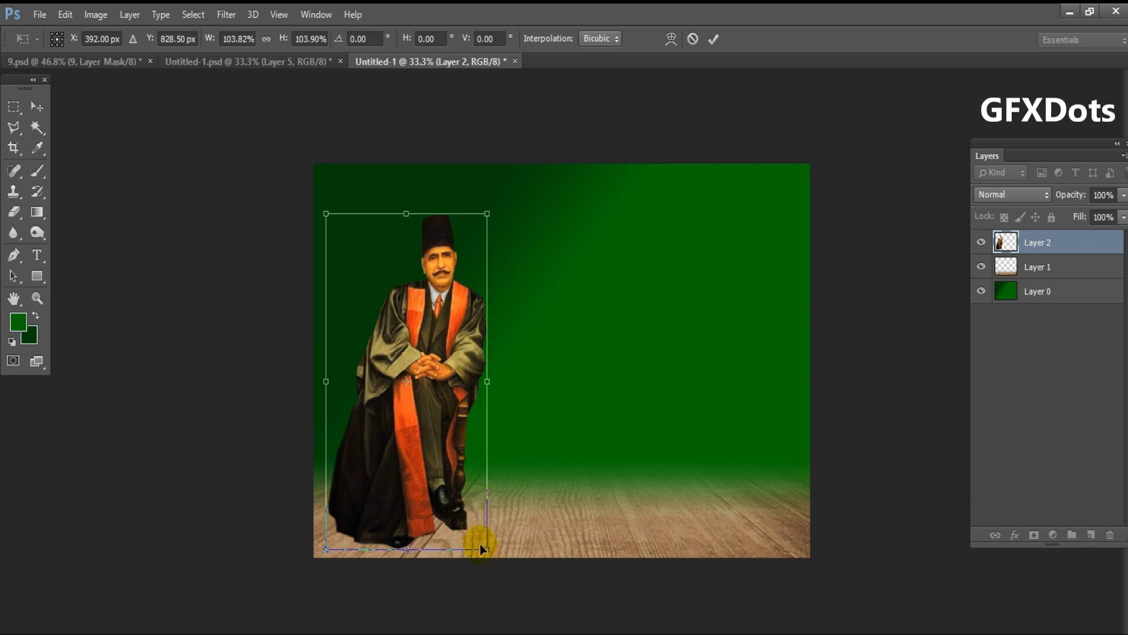
drag(486, 550, 480, 542)
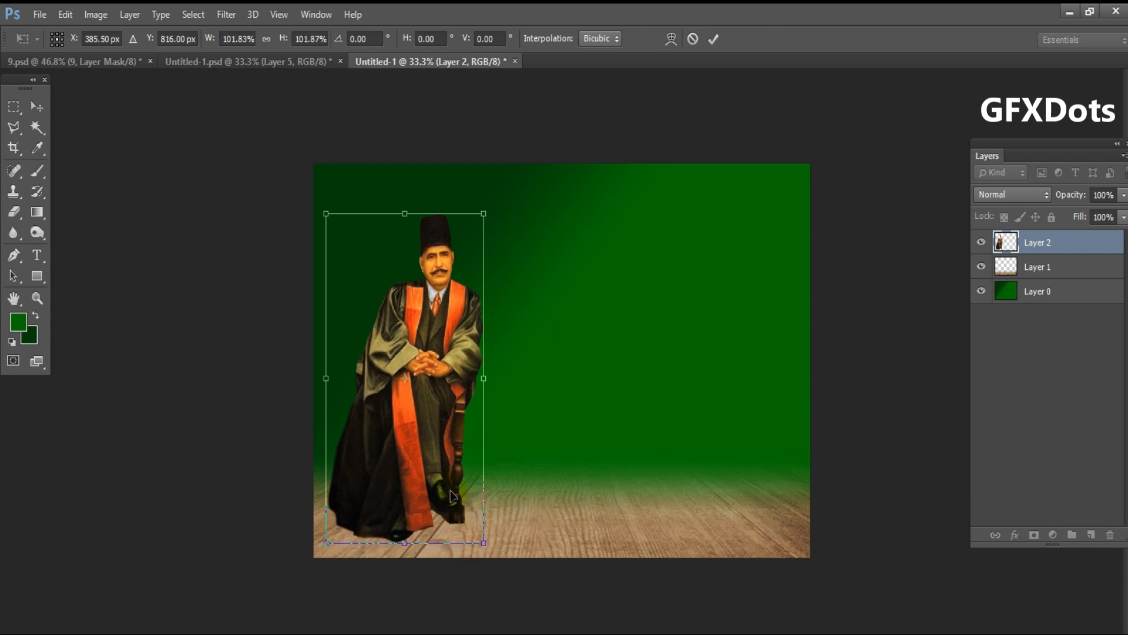
drag(444, 459, 437, 458)
key(Return)
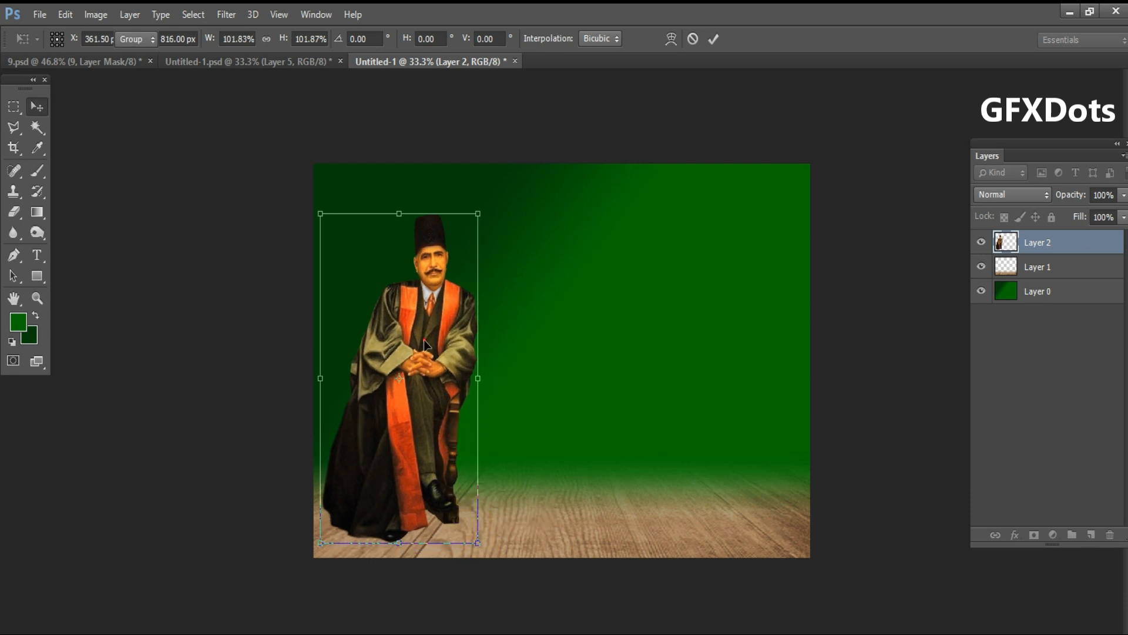
Copy the flag layer from Untitled-1.psd into the gradient document and place it beneath the seated man's layer.
click(305, 59)
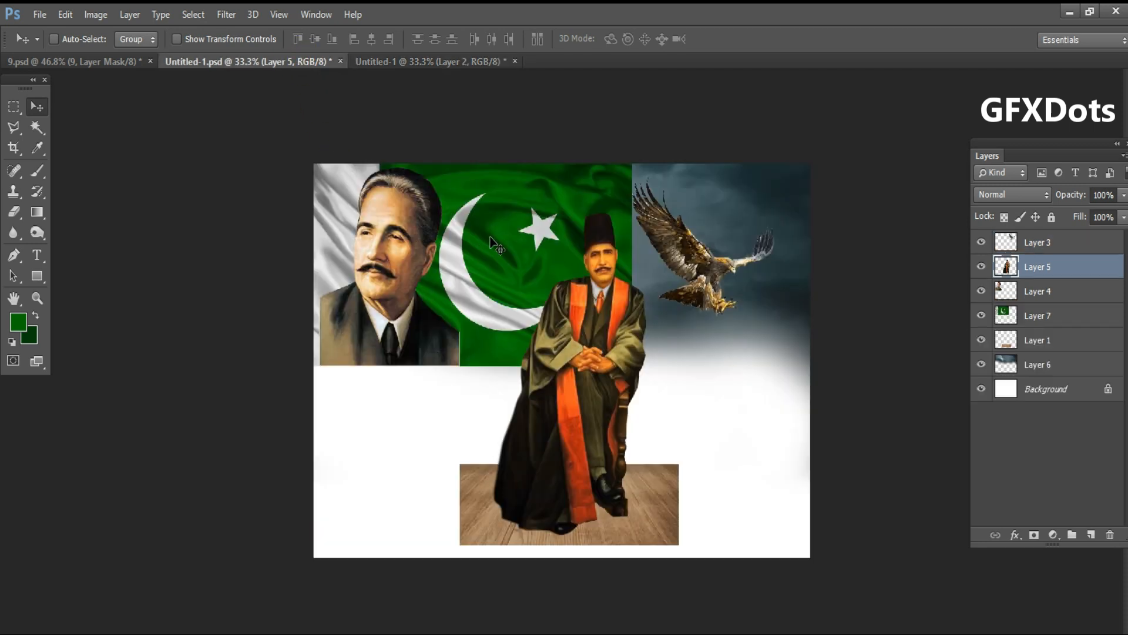
right_click(490, 239)
click(502, 250)
drag(503, 250, 452, 189)
drag(1000, 236, 1009, 277)
Enlarge the flag to about 157% and move it down so its crescent and star sit behind the seated man.
right_click(470, 237)
click(479, 248)
drag(500, 235, 509, 285)
key(ctrl+t)
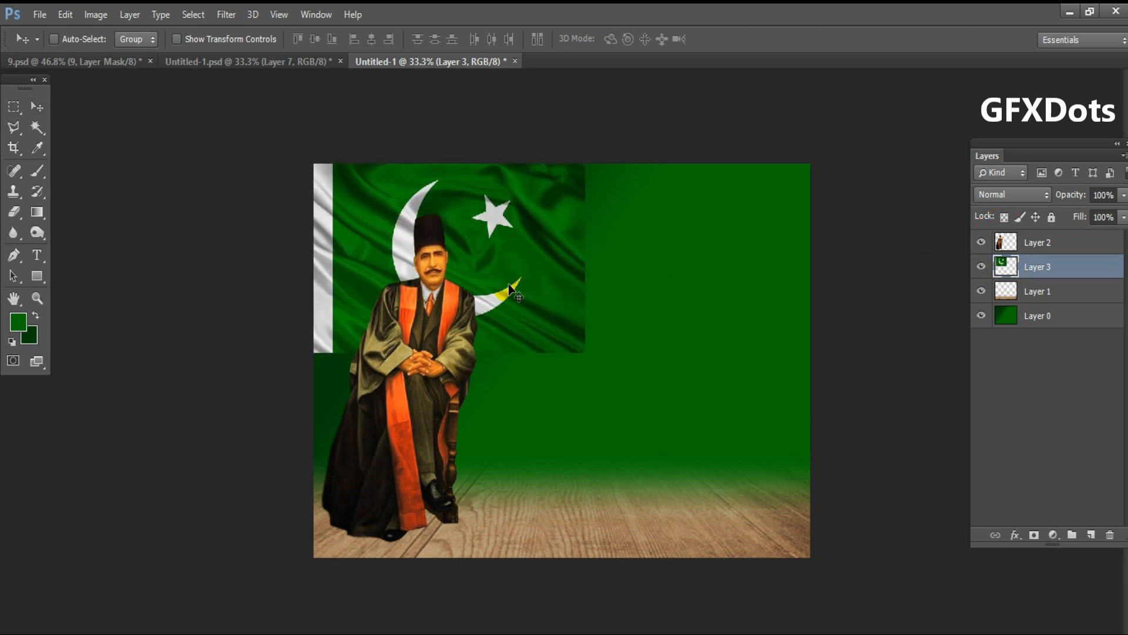
drag(586, 354, 654, 470)
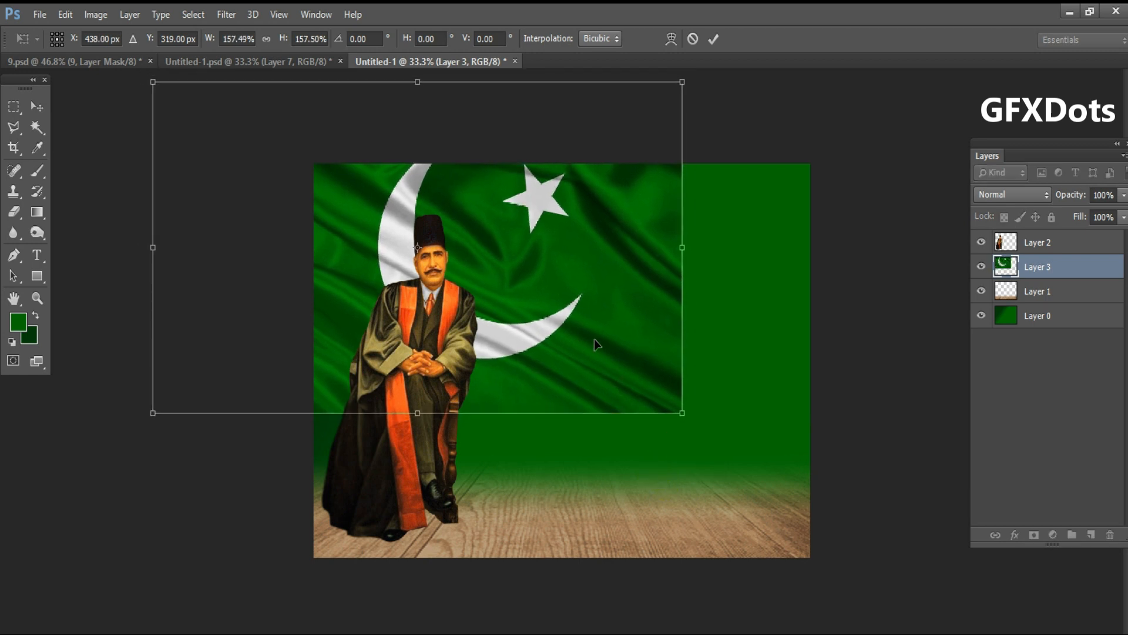
drag(586, 322, 588, 370)
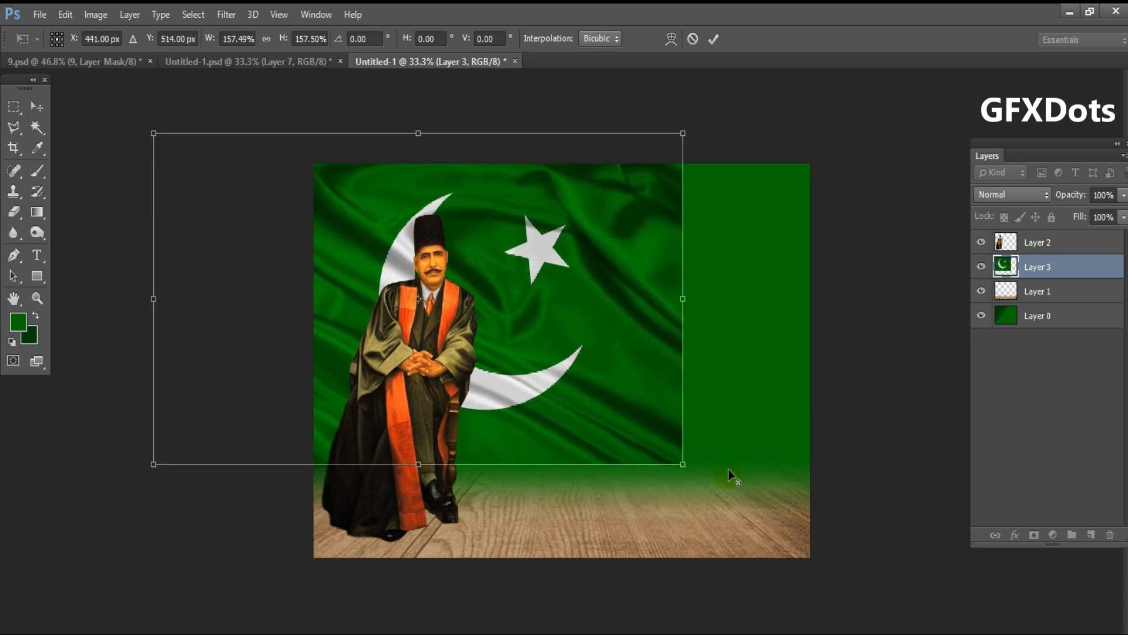
Scale the flag to about 181.5%, rotate it 3.82° clockwise and nudge it into position behind the seated man.
drag(681, 463, 723, 490)
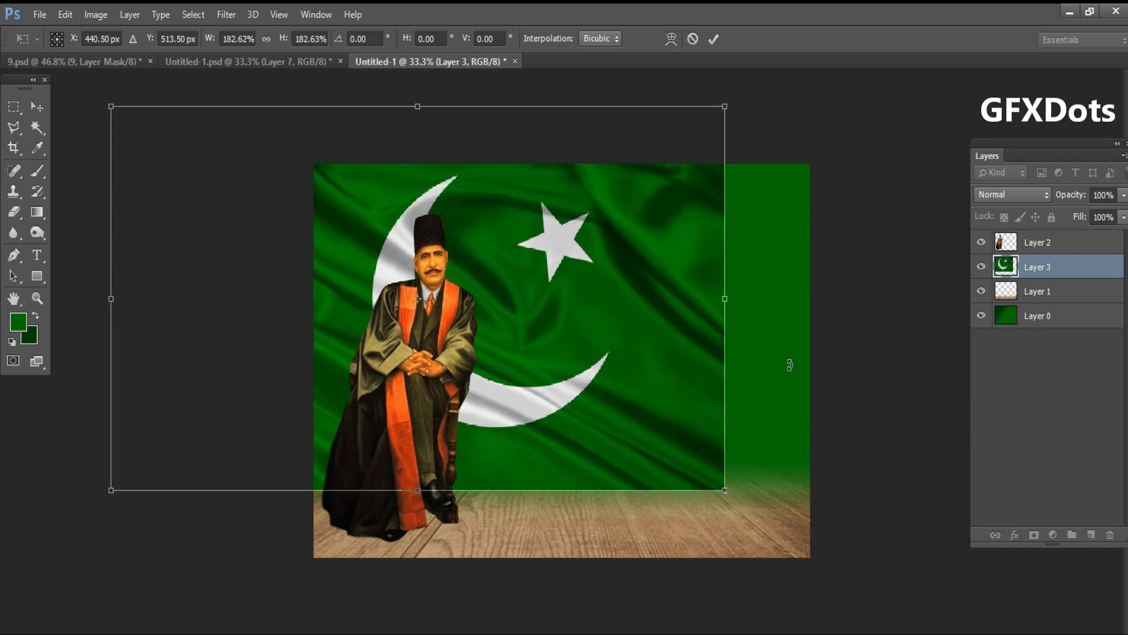
drag(791, 365, 789, 393)
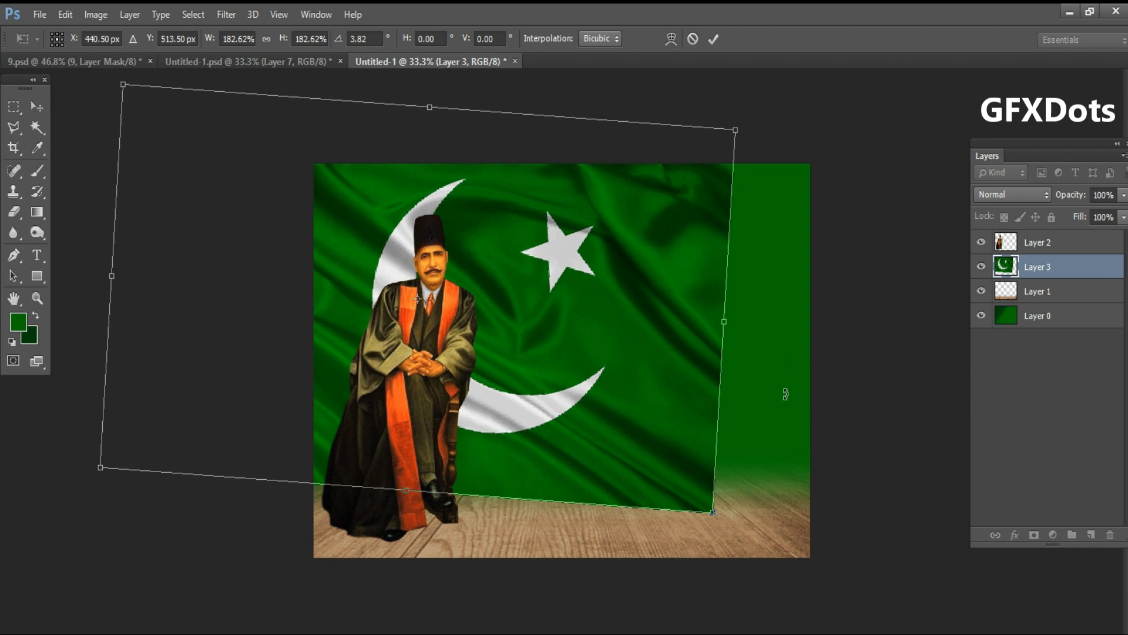
drag(640, 368, 625, 351)
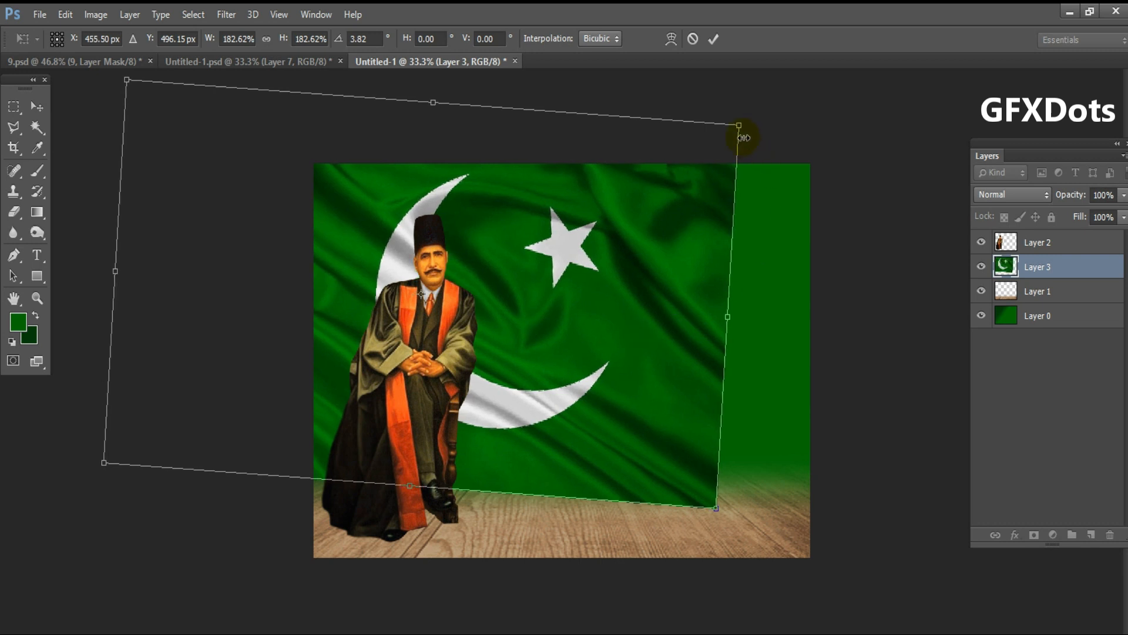
drag(739, 129, 737, 129)
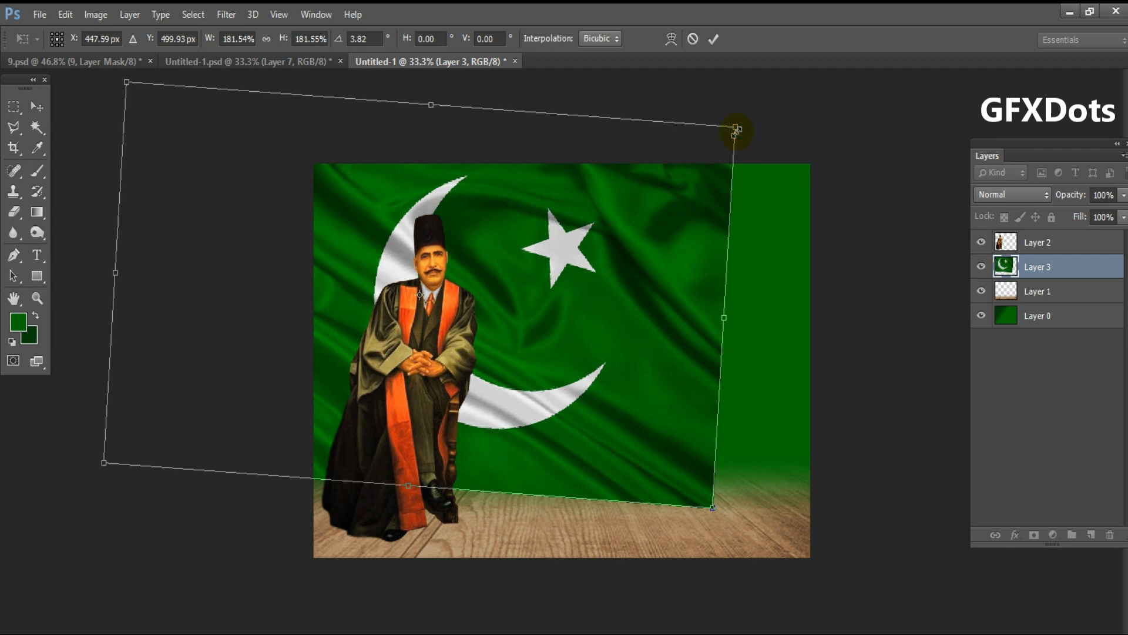
key(Right)
key(Right)
key(Right)
key(Right)
key(Right)
key(Right)
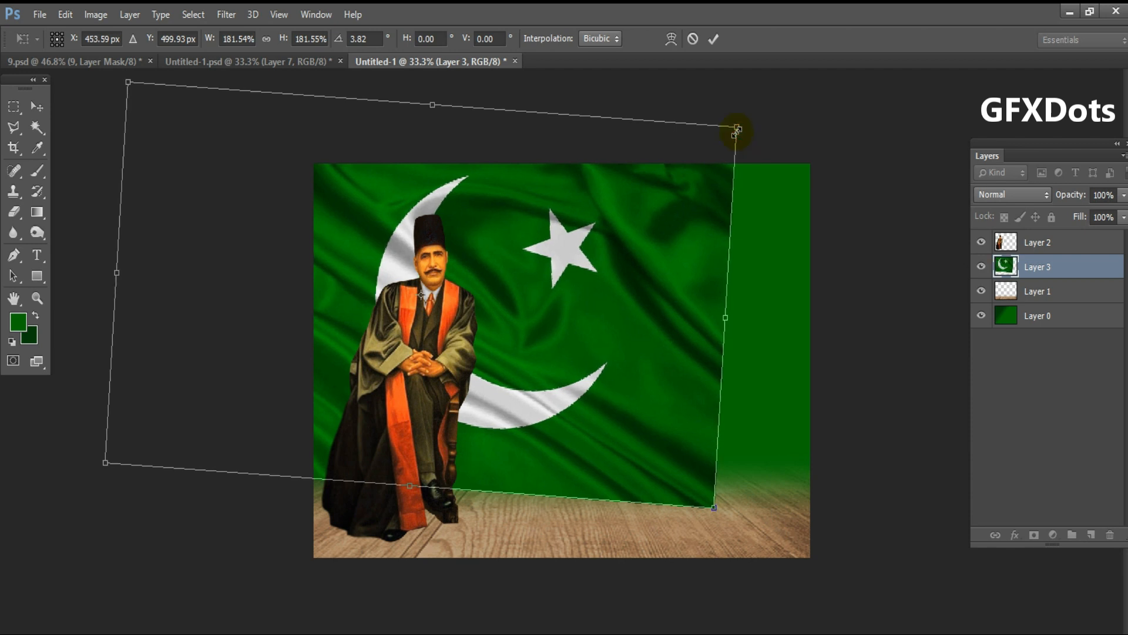
Reduce the flag to about 174.3%, reposition it so its lower edge meets the floor, and apply the transformation.
drag(715, 505, 693, 496)
drag(616, 384, 628, 383)
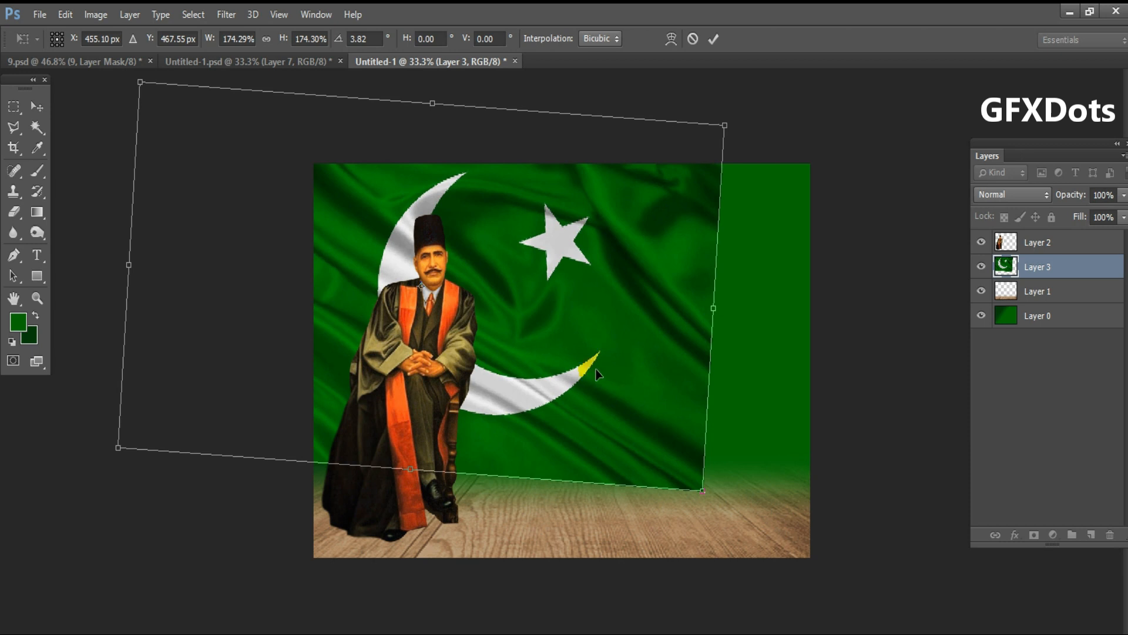
key(Return)
right_click(651, 343)
click(652, 346)
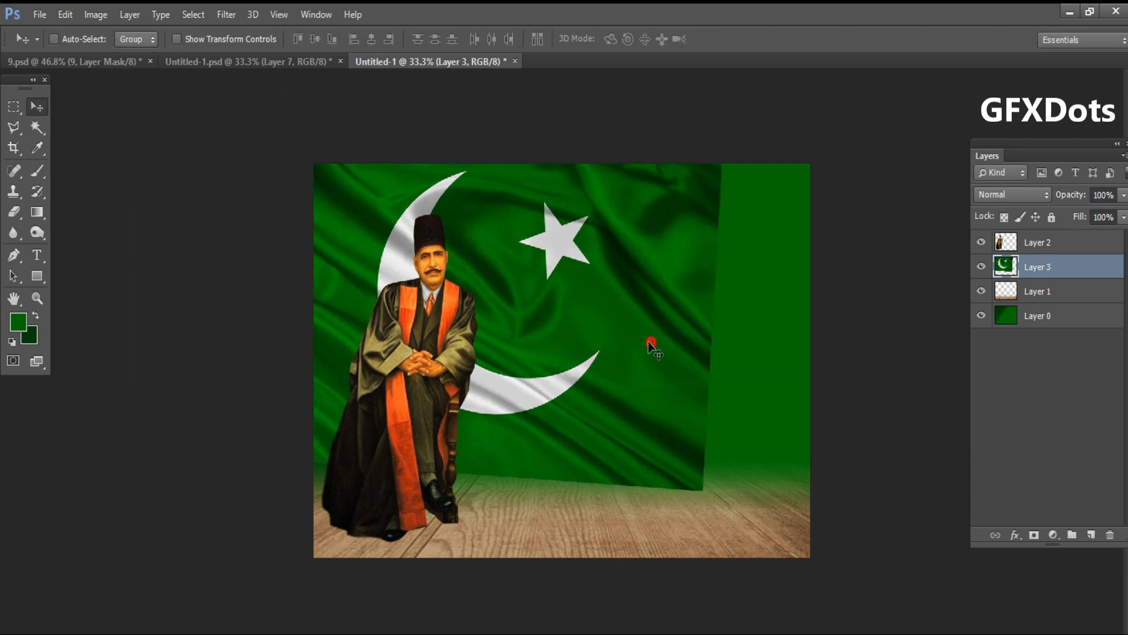
Fade out the flag's right and lower edges with a large soft eraser so they blend into the green background and floor.
click(15, 213)
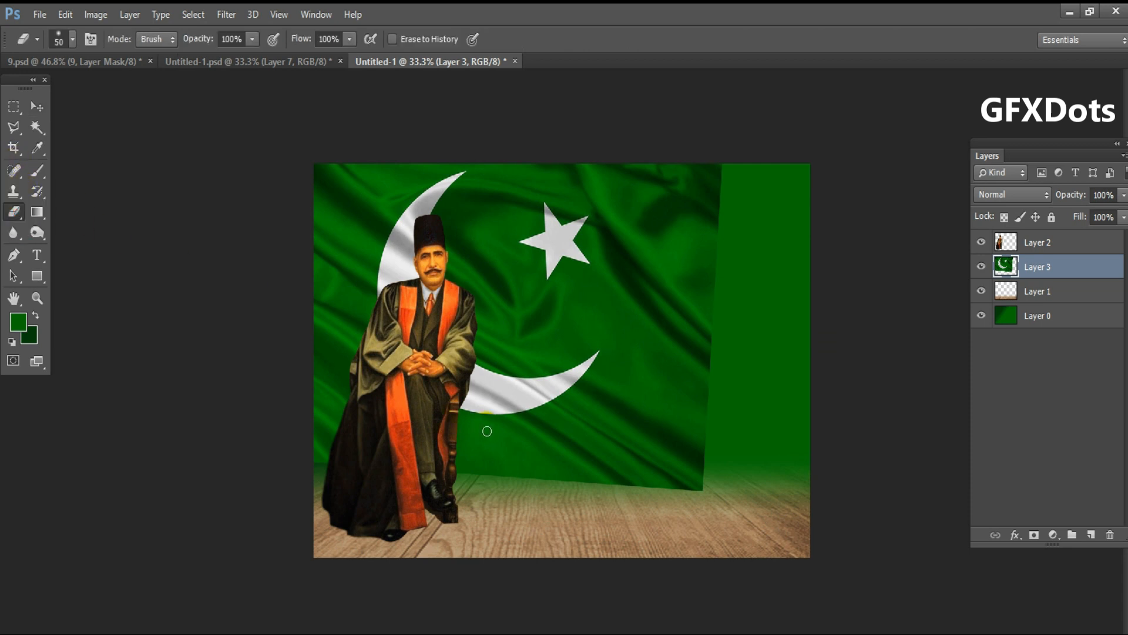
key(bracketright)
key(bracketright)
key(bracketright)
key(bracketright)
key(bracketright)
key(bracketright)
key(bracketright)
key(bracketright)
key(bracketright)
key(bracketright)
key(bracketright)
key(bracketright)
key(bracketright)
key(bracketright)
key(bracketleft)
key(bracketleft)
click(729, 527)
mouse_move(729, 526)
mouse_down()
mouse_move(649, 532)
mouse_move(642, 542)
mouse_move(497, 534)
mouse_move(584, 527)
mouse_move(432, 531)
mouse_move(313, 498)
mouse_move(297, 481)
mouse_move(541, 529)
mouse_move(660, 517)
mouse_up()
mouse_move(740, 288)
mouse_down()
mouse_move(768, 143)
mouse_move(733, 131)
mouse_move(781, 257)
mouse_move(767, 282)
mouse_up()
mouse_move(698, 468)
mouse_down()
mouse_move(697, 497)
mouse_move(713, 511)
mouse_up()
mouse_move(488, 519)
mouse_down()
mouse_move(527, 531)
mouse_move(505, 534)
mouse_up()
Soften the remaining edges of the flag above the wood floor with a 500 px eraser.
key(bracketleft)
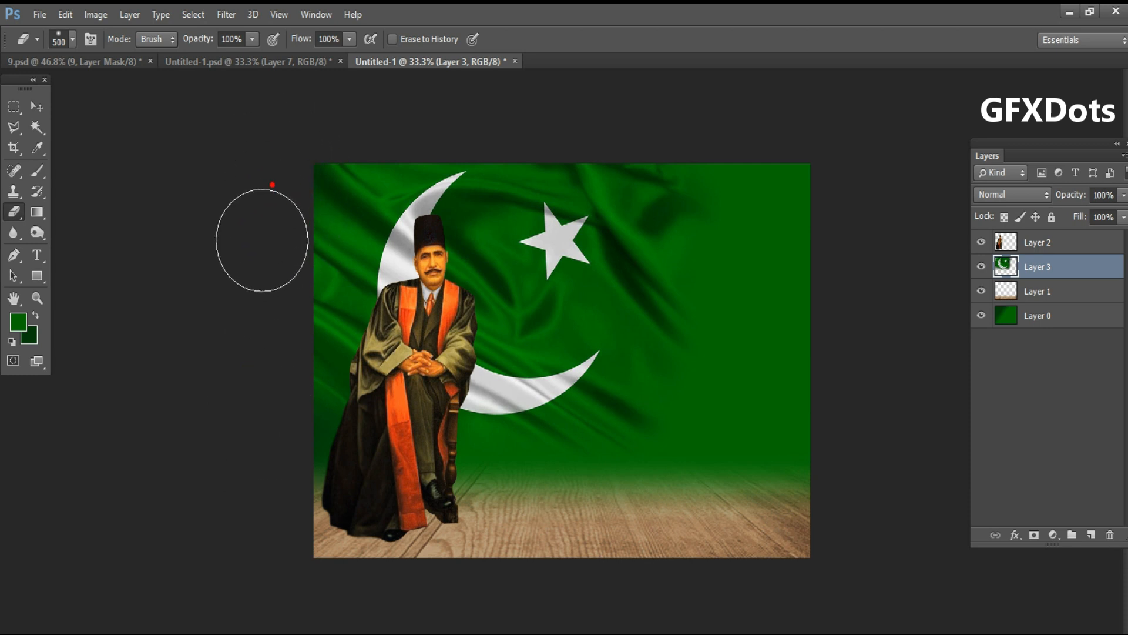
click(261, 346)
mouse_move(749, 233)
mouse_down()
mouse_move(742, 391)
mouse_move(668, 525)
mouse_move(552, 522)
mouse_move(646, 495)
mouse_move(525, 498)
mouse_up()
drag(610, 498, 487, 497)
drag(657, 484, 680, 483)
click(708, 474)
Scale the flag layer to about 98.2%, nudge it slightly to the right and apply the transformation.
key(ctrl+t)
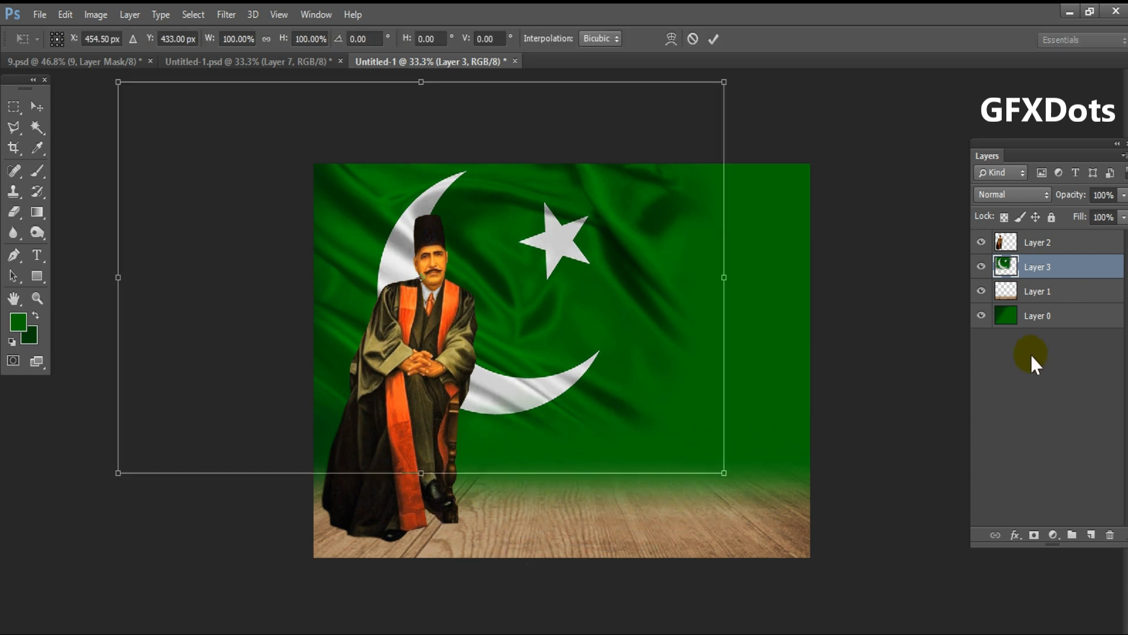
drag(724, 475, 713, 470)
key(Right)
key(Right)
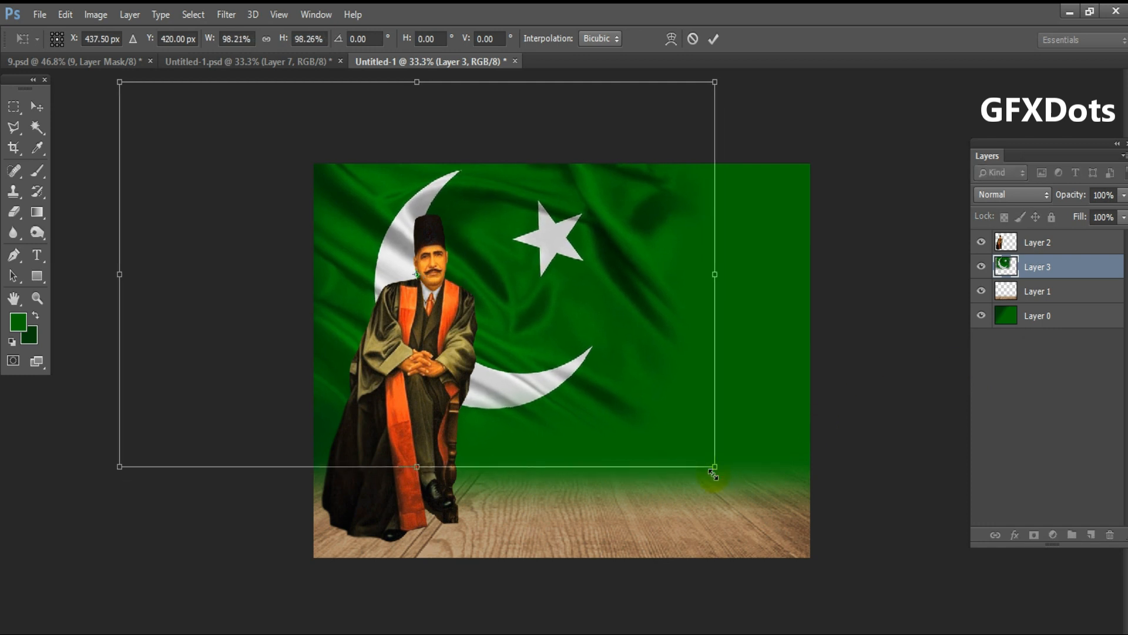
key(Right)
key(Right)
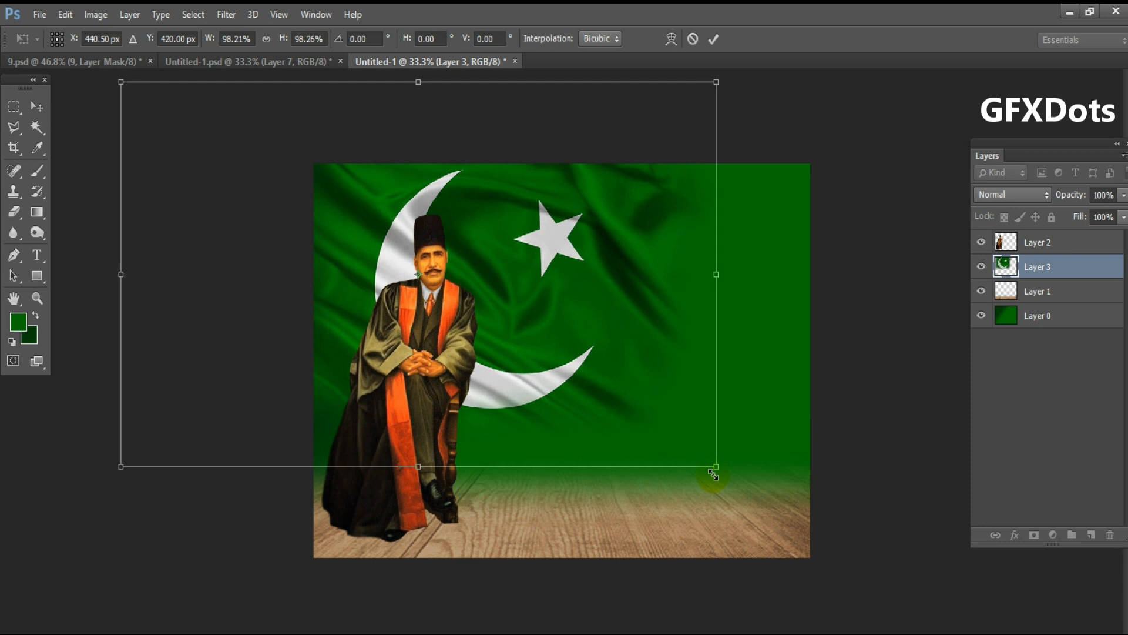
key(Return)
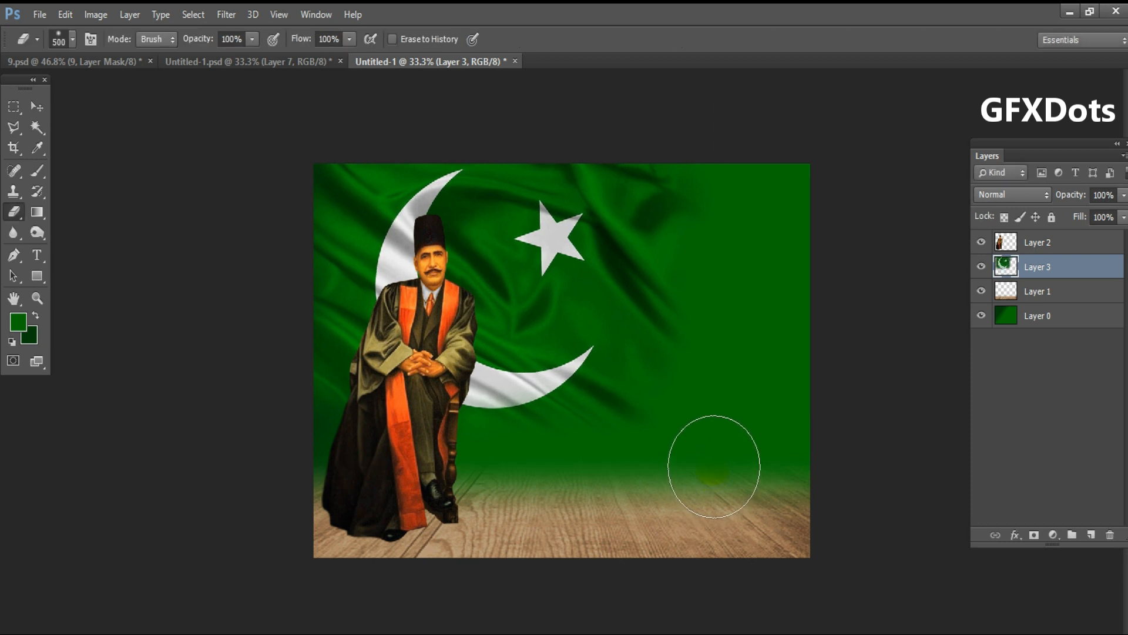
Copy the stormy sky layer from Untitled-1.psd into the poster and position it across the upper half behind the seated man.
key(z)
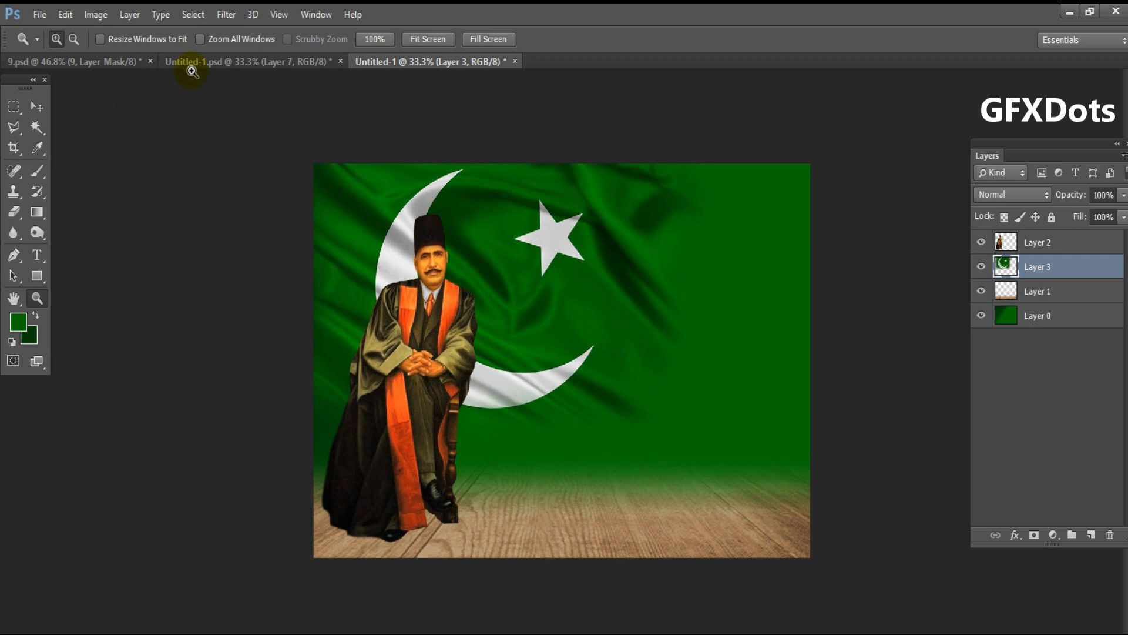
click(242, 62)
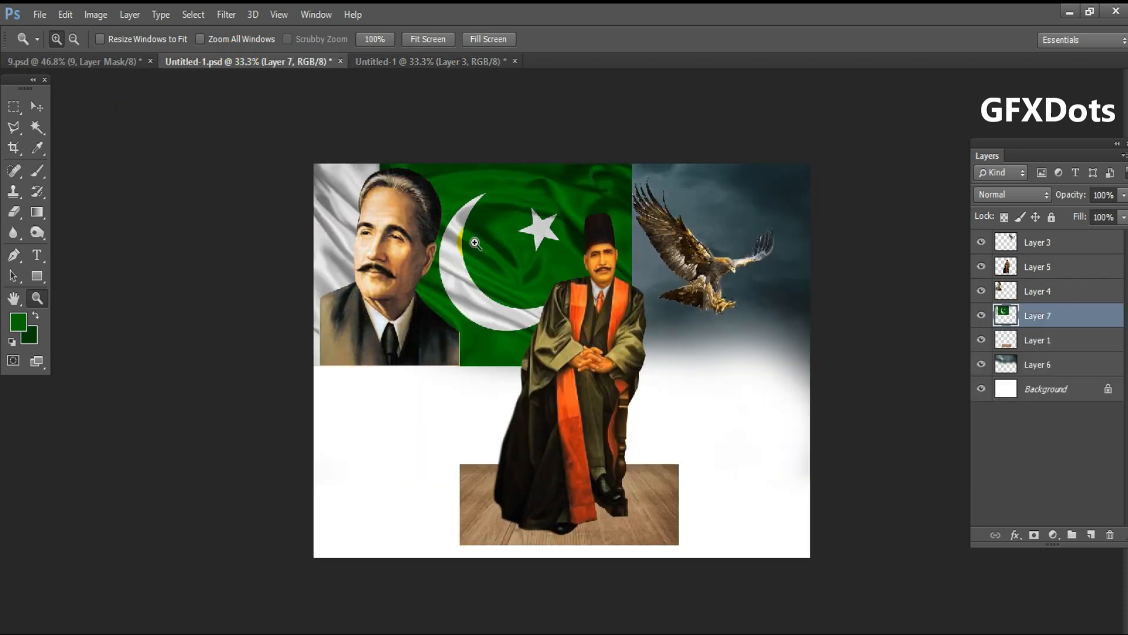
key(v)
right_click(730, 207)
click(741, 215)
drag(732, 221, 732, 280)
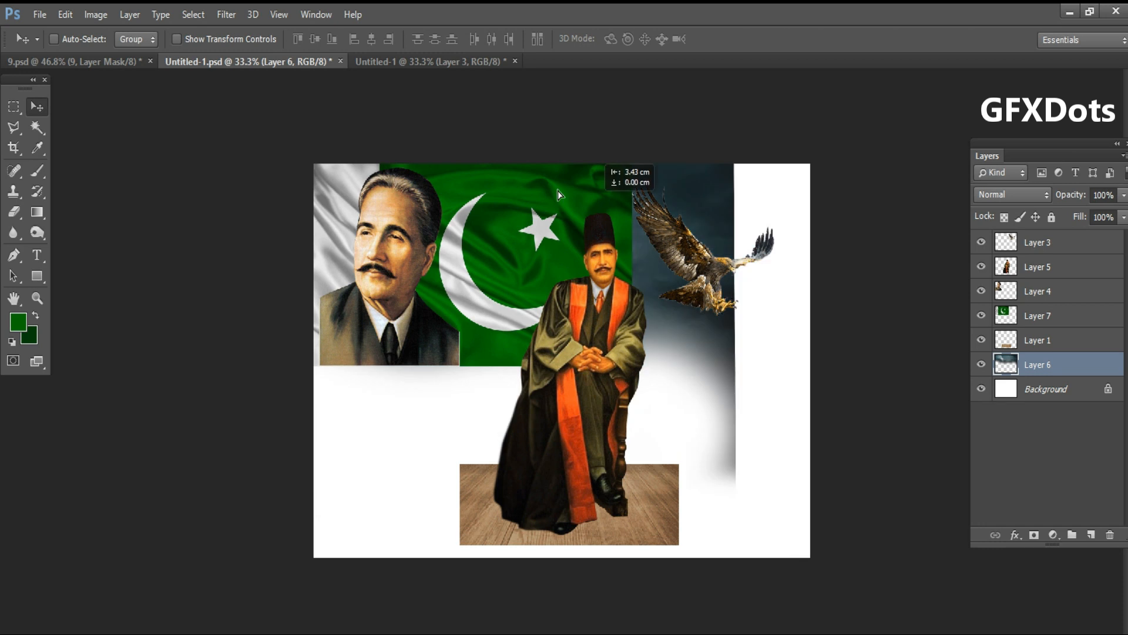
click(403, 62)
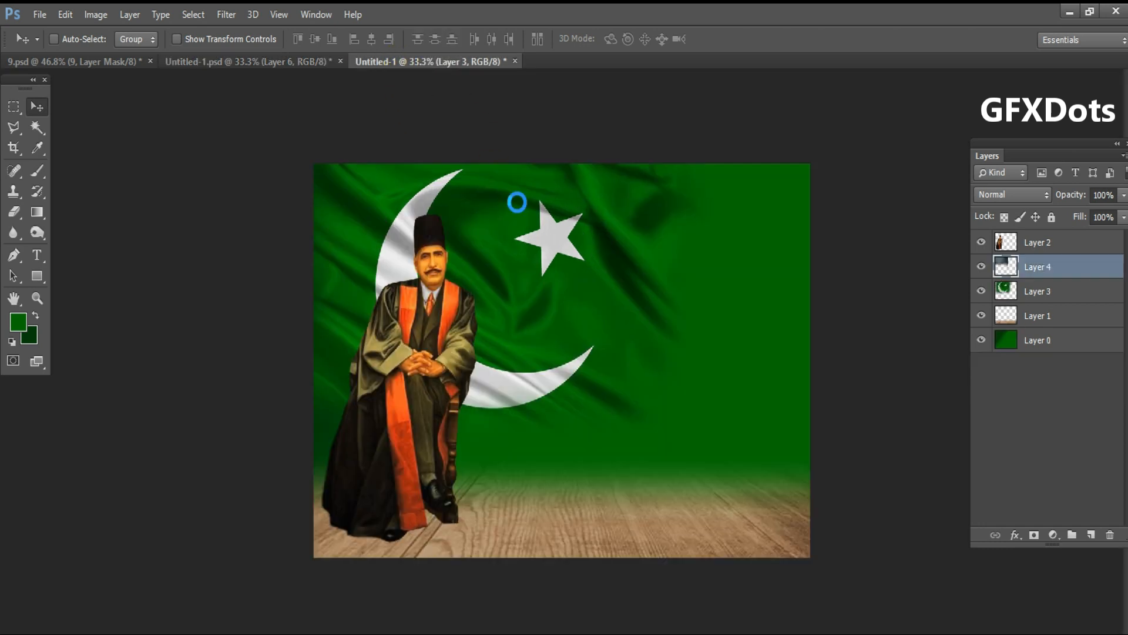
mouse_move(517, 202)
mouse_down()
mouse_move(744, 263)
mouse_move(718, 249)
mouse_up()
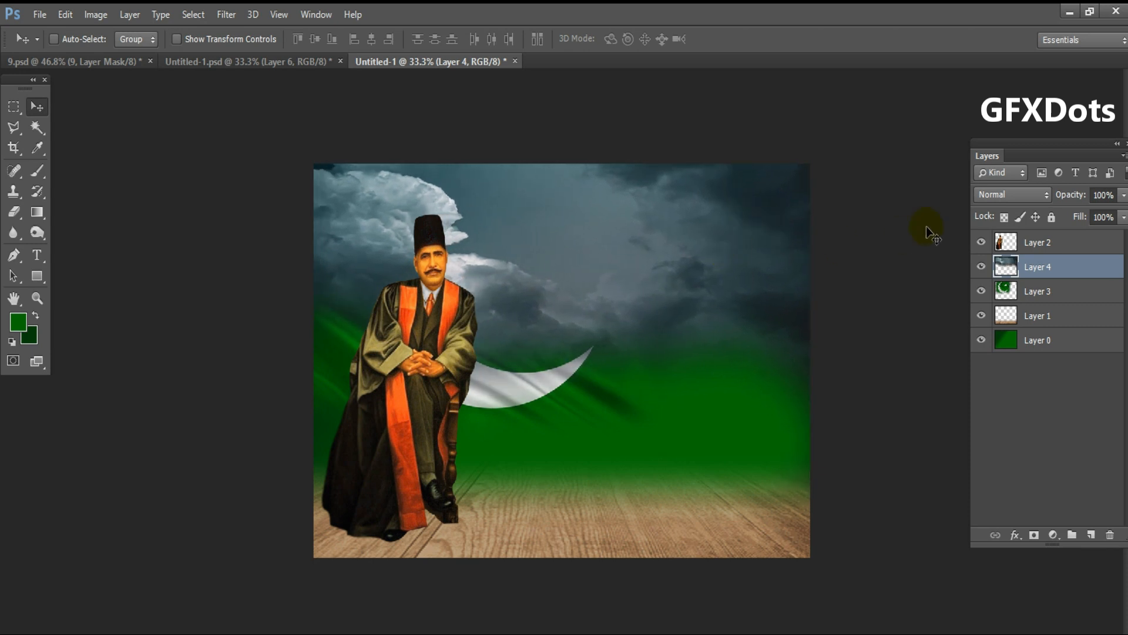
Set the sky layer's blending mode to Screen and keep that layer selected.
click(993, 198)
click(1006, 369)
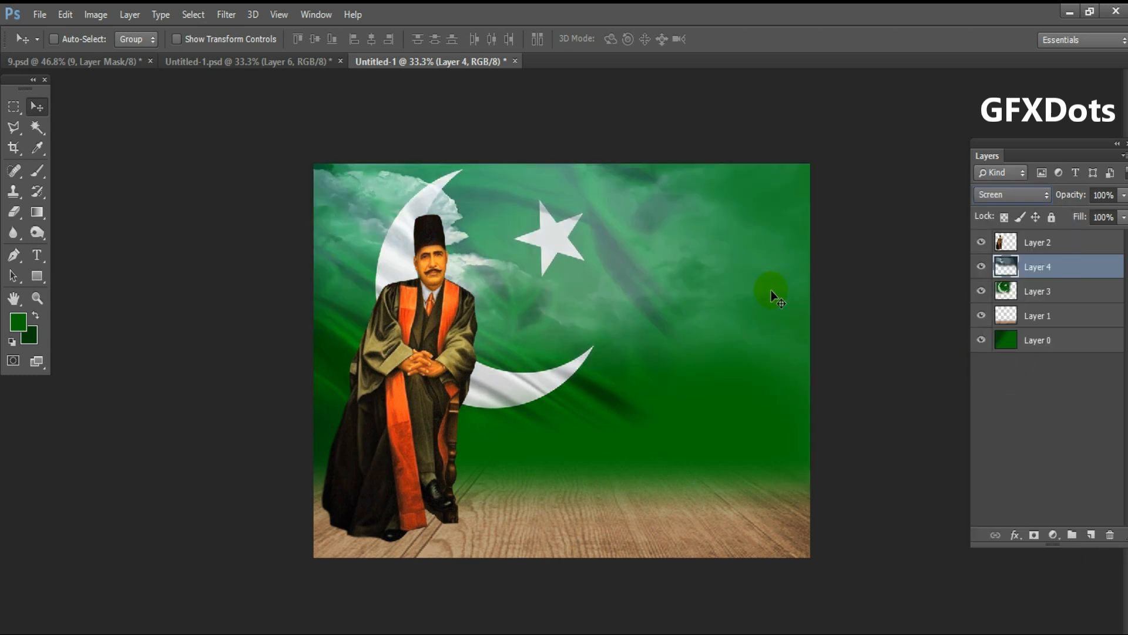
right_click(463, 225)
click(464, 229)
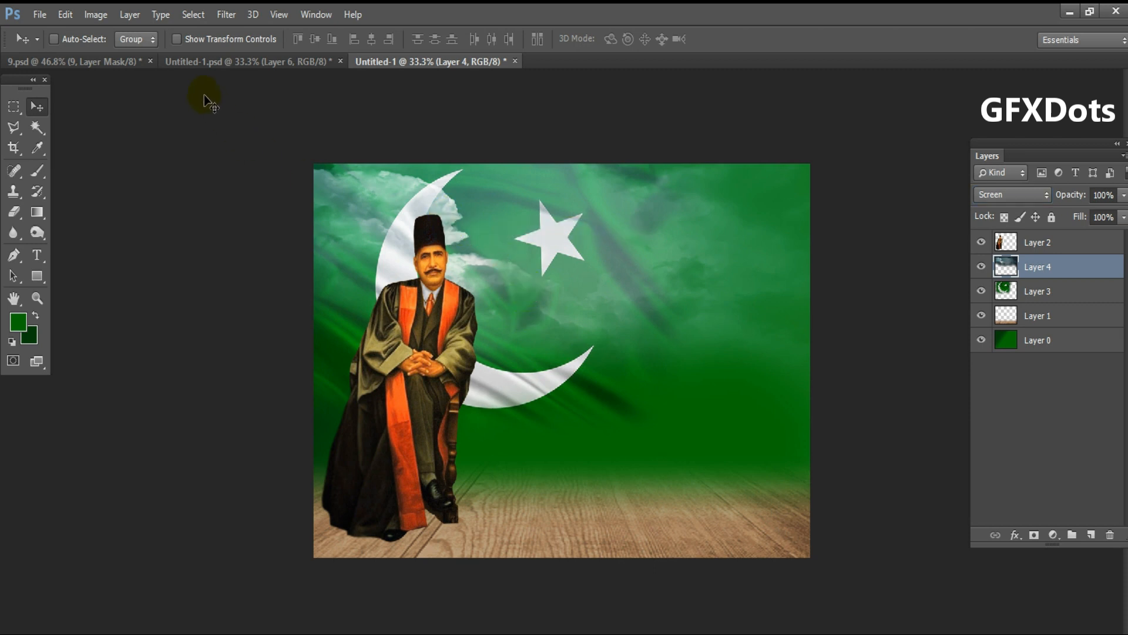
Duplicate the sky layer, flip the copy horizontally and shift it slightly up and right so its bright clouds sit at the poster's upper right.
click(139, 16)
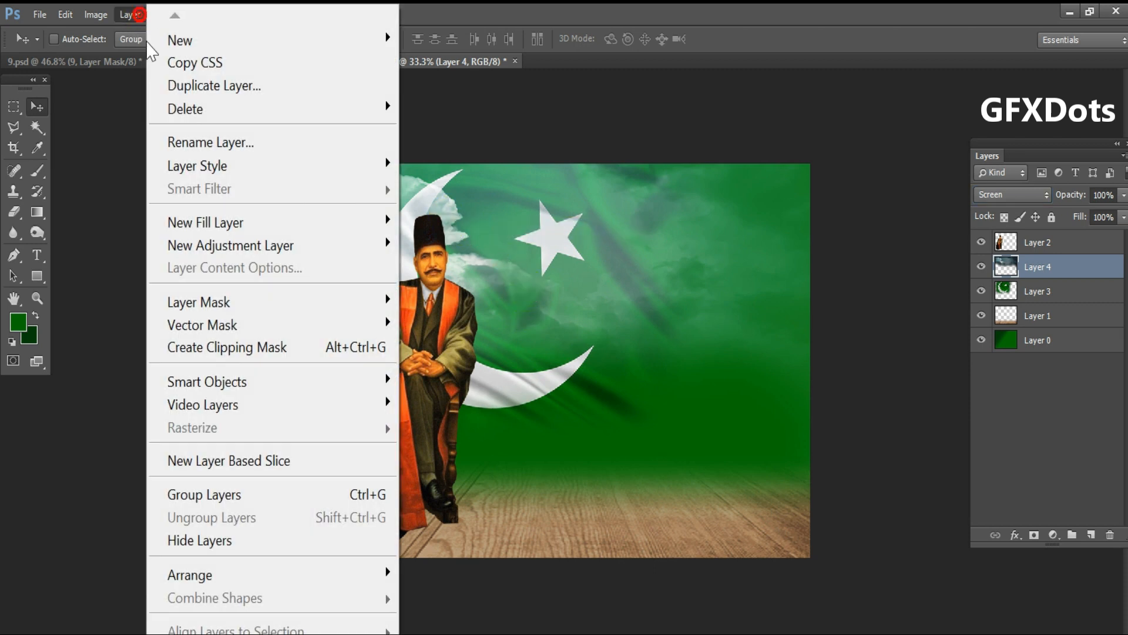
mouse_move(236, 42)
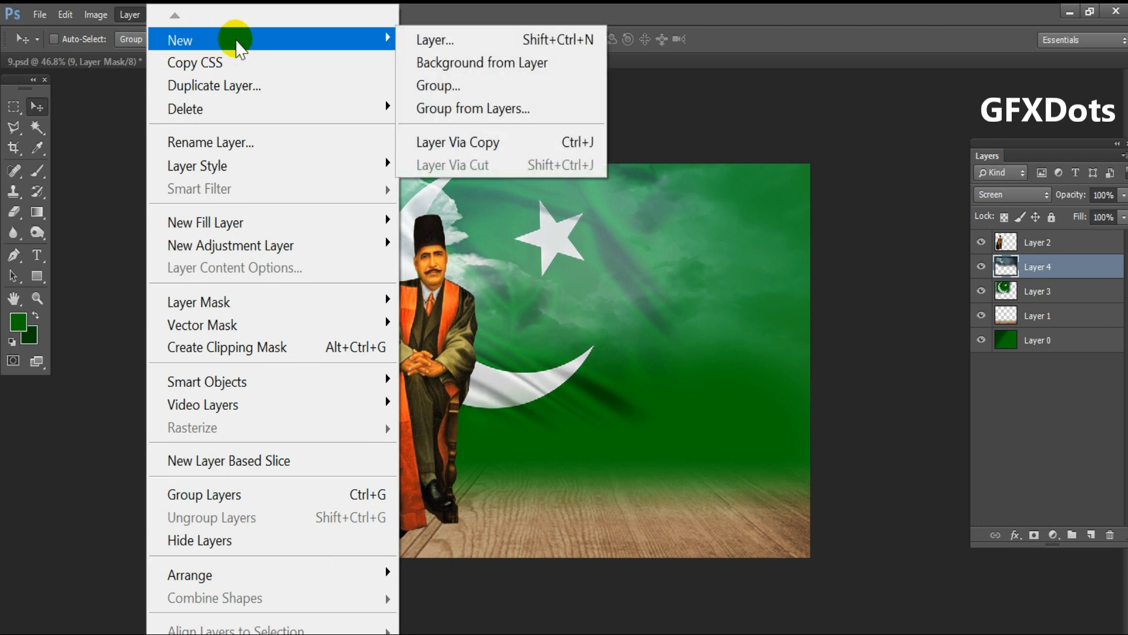
click(537, 143)
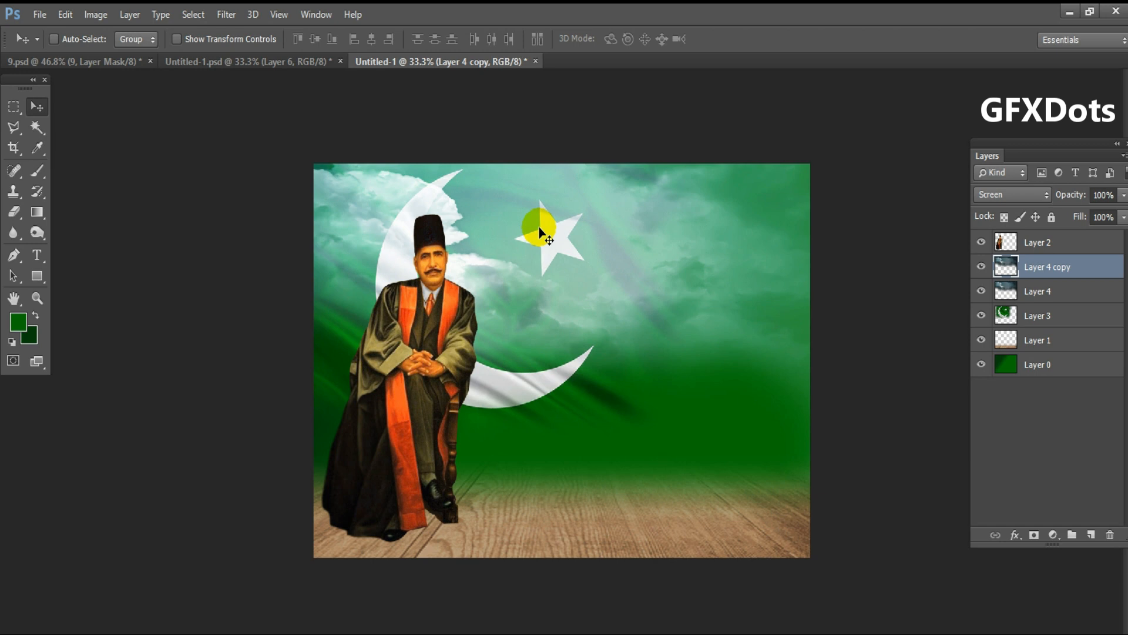
key(ctrl+t)
right_click(566, 230)
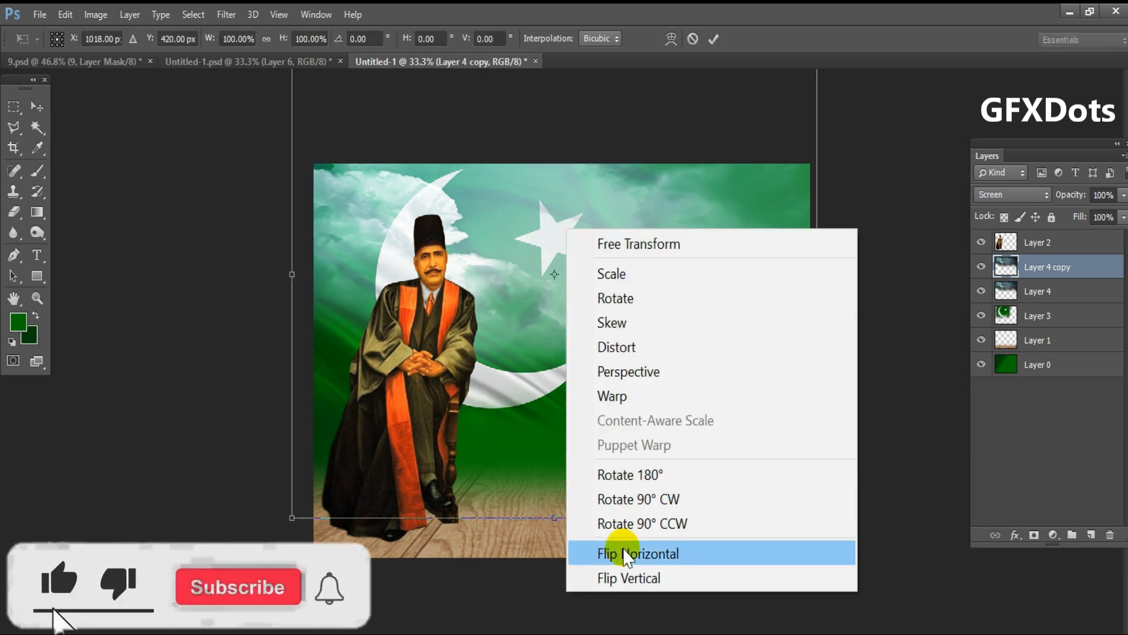
click(625, 554)
drag(696, 294, 703, 287)
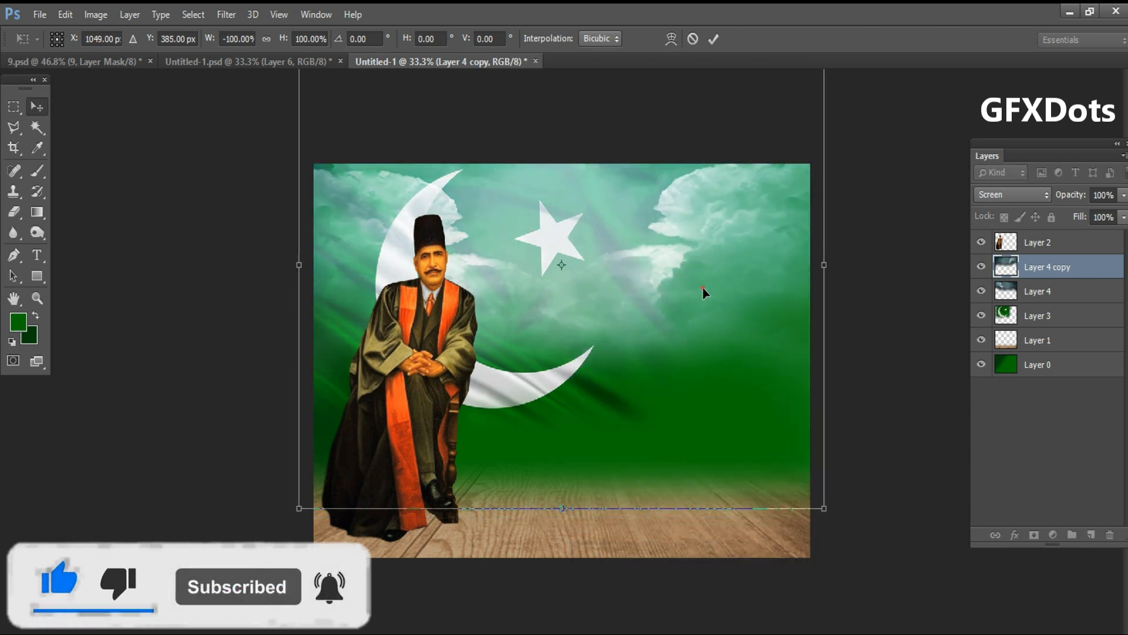
key(Return)
Erase the left and lower central parts of the flipped sky copy with an 800 px soft eraser.
key(e)
key(bracketright)
key(bracketright)
key(bracketright)
mouse_move(391, 236)
mouse_down()
mouse_move(506, 244)
mouse_move(492, 307)
mouse_move(514, 325)
mouse_move(533, 295)
mouse_move(454, 315)
mouse_move(492, 361)
mouse_move(594, 406)
mouse_move(545, 411)
mouse_move(614, 427)
mouse_up()
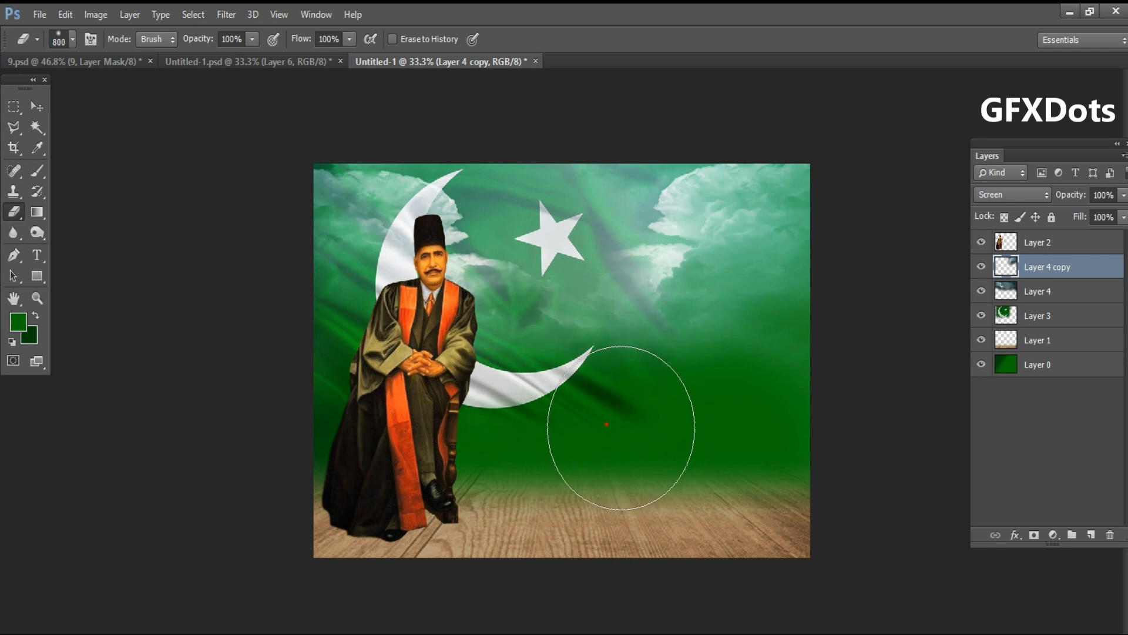
mouse_move(410, 376)
mouse_down()
mouse_move(351, 227)
mouse_move(342, 248)
mouse_move(375, 318)
mouse_up()
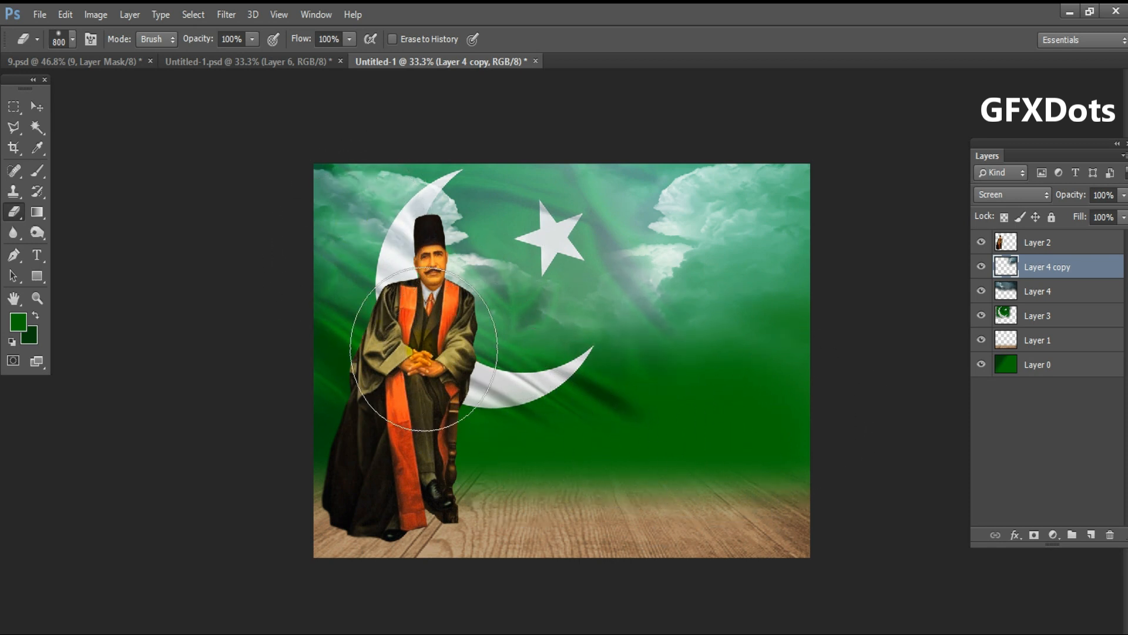
Erase the right part of the original sky layer, Layer 4, with the 800 px soft eraser.
click(1037, 292)
drag(801, 231, 768, 203)
click(676, 180)
mouse_move(674, 180)
mouse_down()
mouse_move(758, 176)
mouse_move(743, 282)
mouse_move(766, 355)
mouse_up()
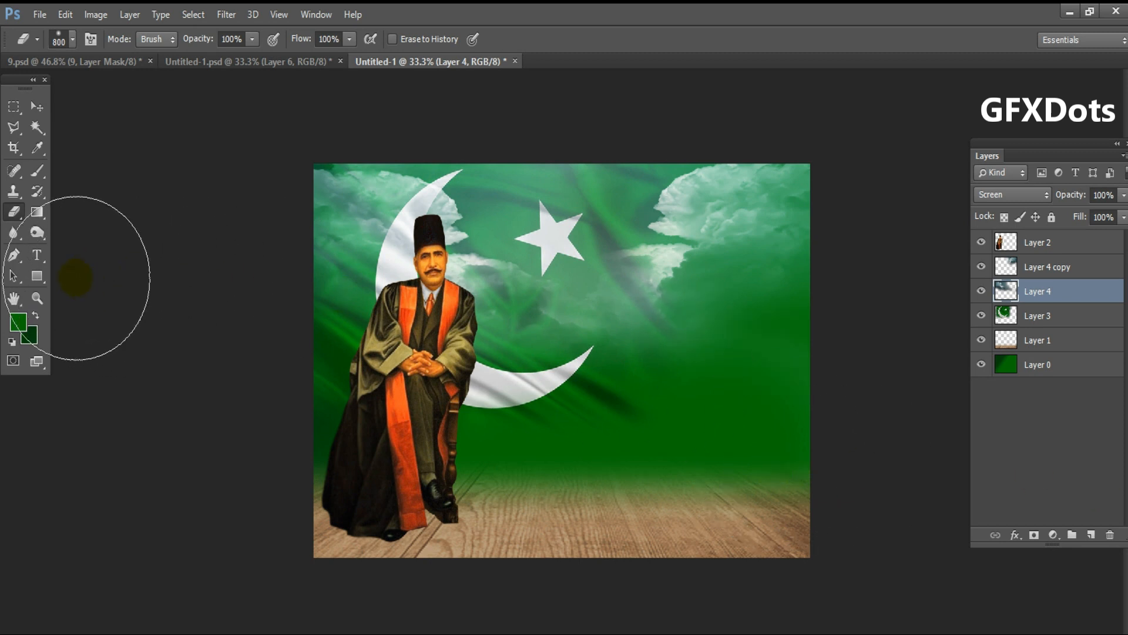
Add the white text "9" in Cambria Regular, 100 pt, to the right of the crescent.
click(38, 256)
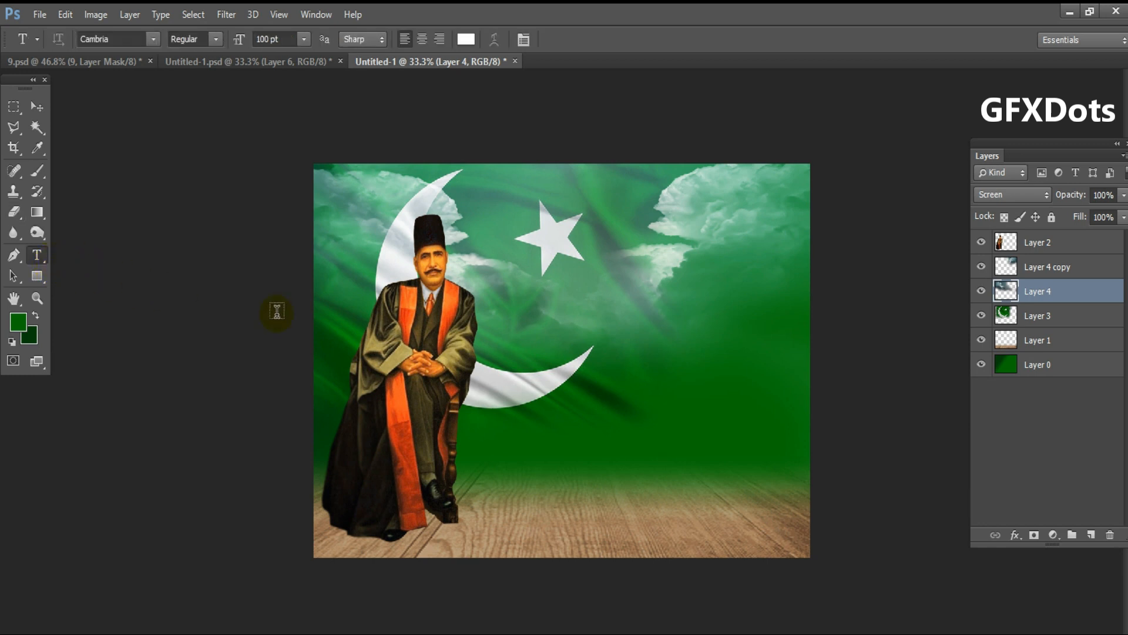
click(613, 350)
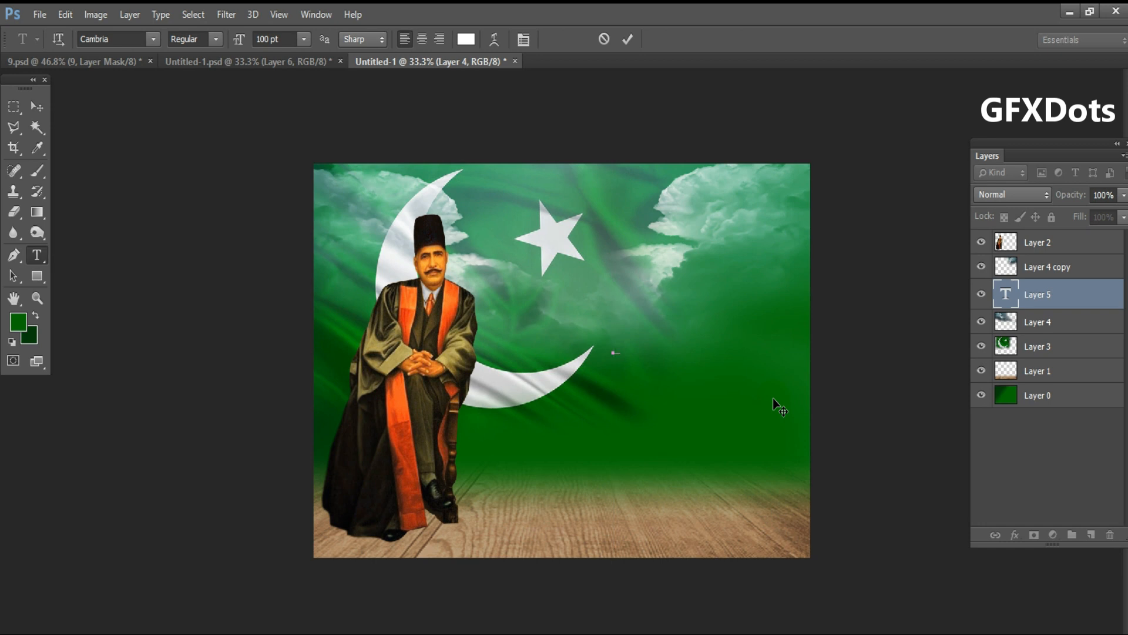
text(9)
click(773, 397)
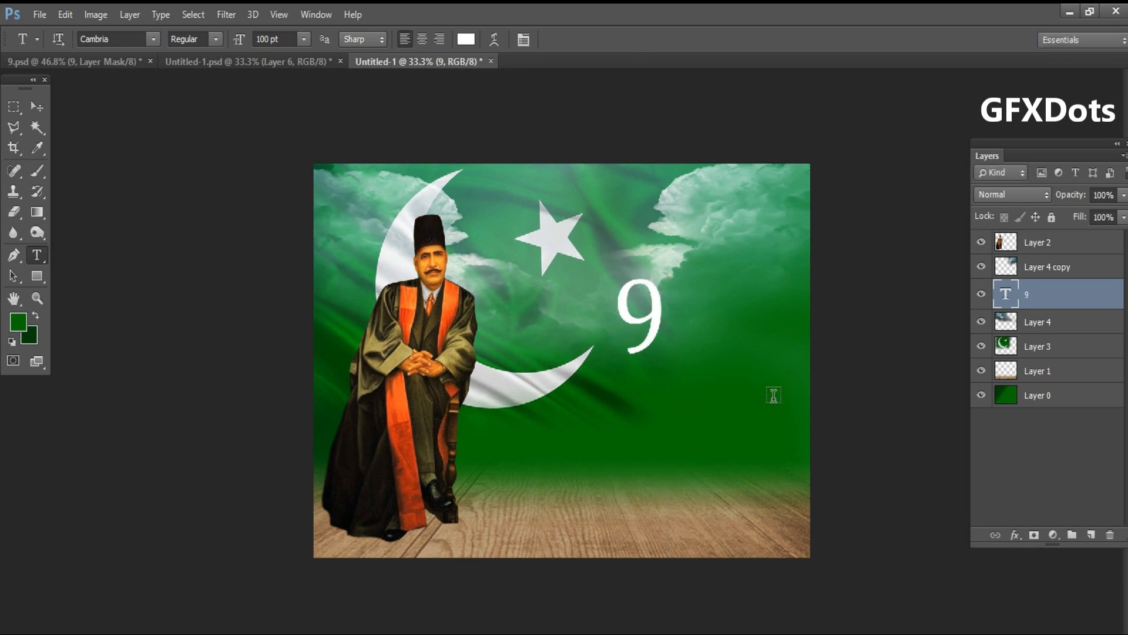
Enlarge the "9" to about 281 pt, widen it slightly, position it right of the star and apply the transformation.
key(ctrl+t)
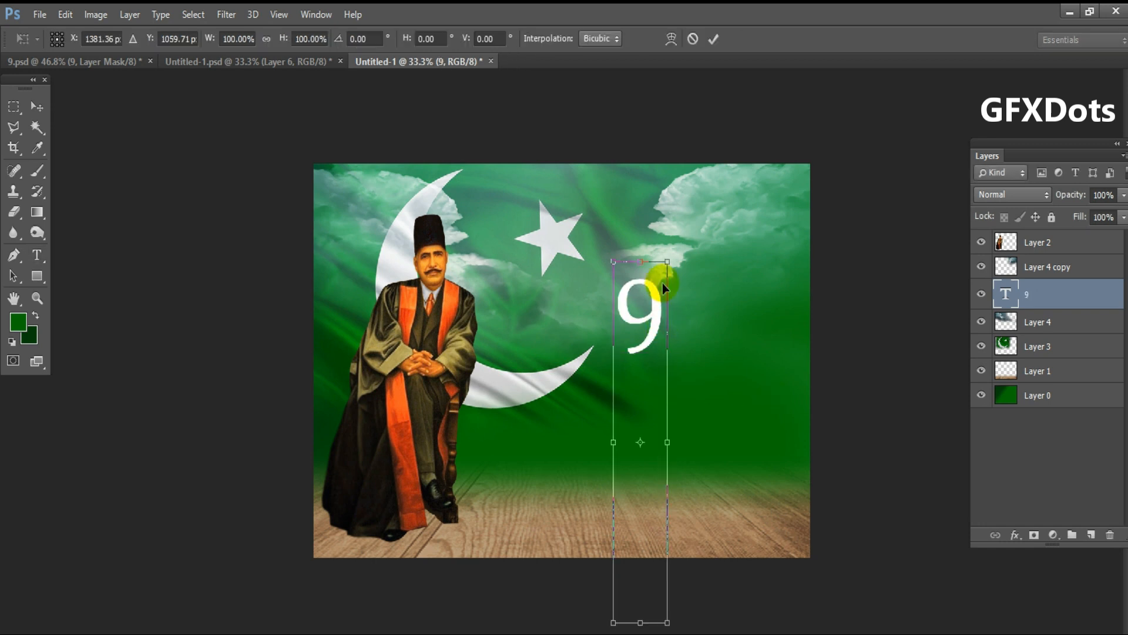
drag(677, 255, 788, 181)
drag(662, 285, 654, 521)
drag(682, 370, 829, 185)
drag(666, 319, 696, 326)
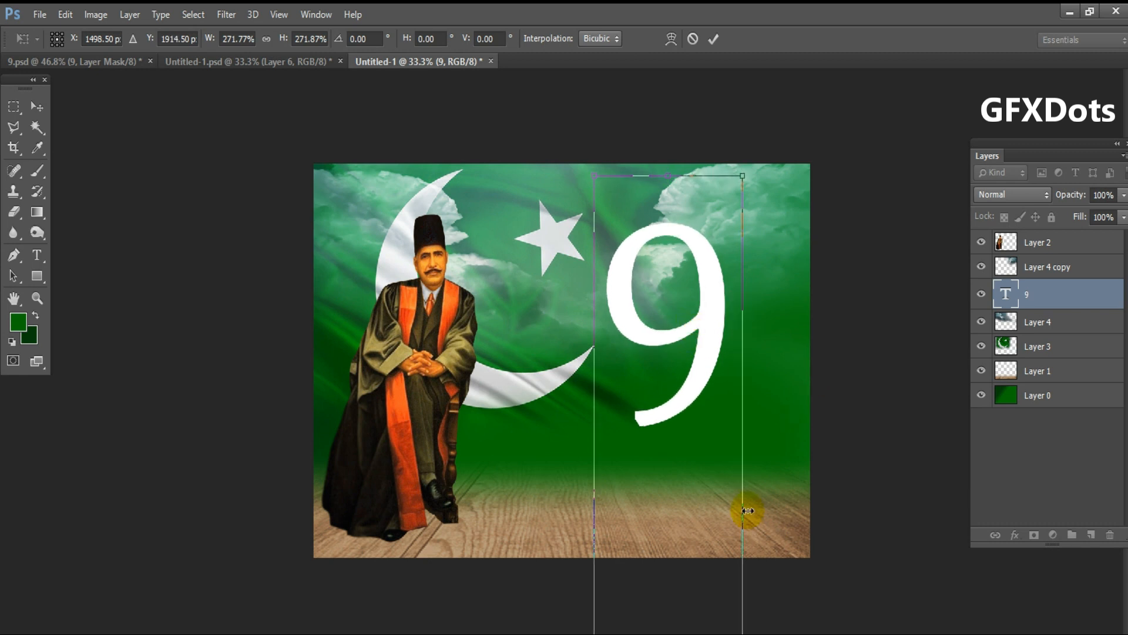
drag(750, 522, 756, 517)
drag(755, 174, 759, 162)
drag(710, 304, 711, 330)
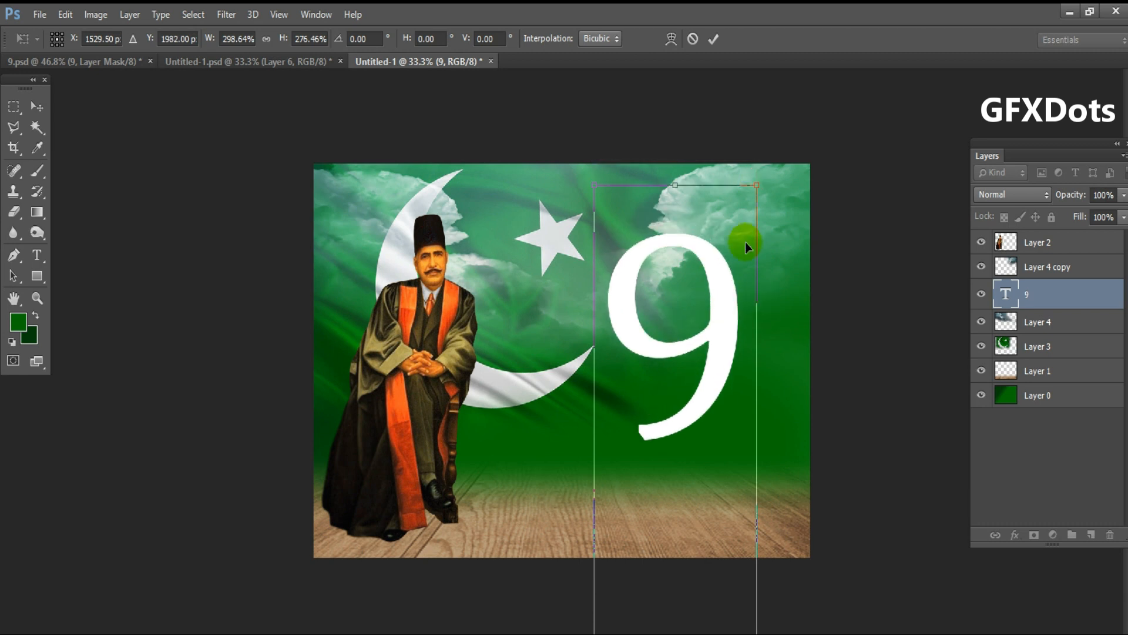
drag(758, 186, 761, 161)
drag(699, 294, 701, 306)
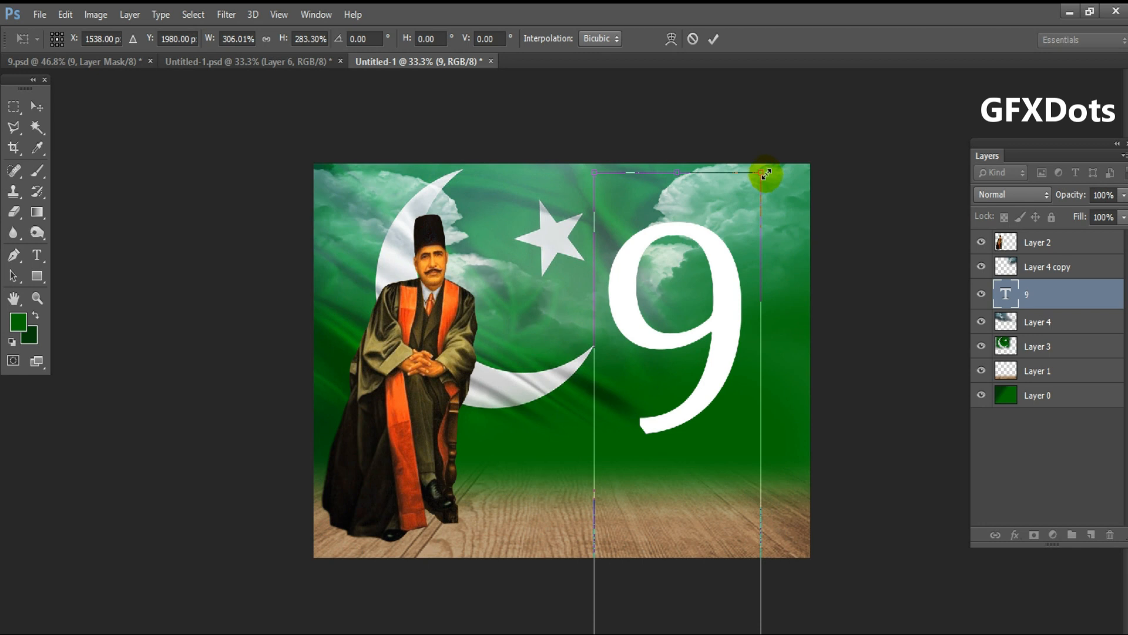
key(Return)
Copy the man's portrait layer, Layer 4, from Untitled-1.psd into the poster over the "9".
key(t)
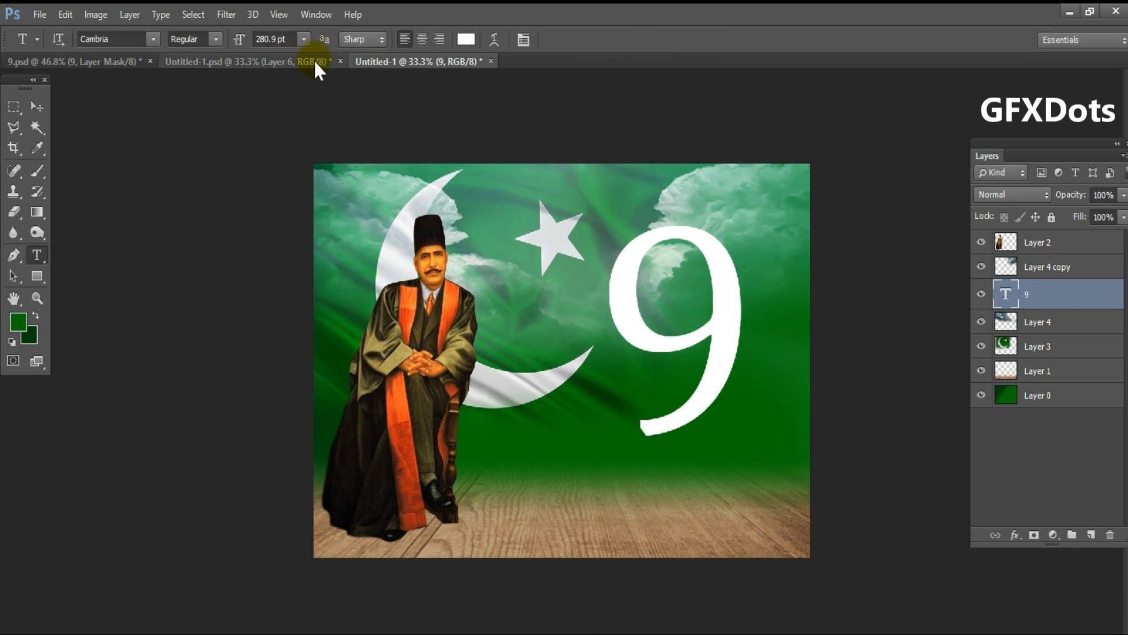
click(39, 107)
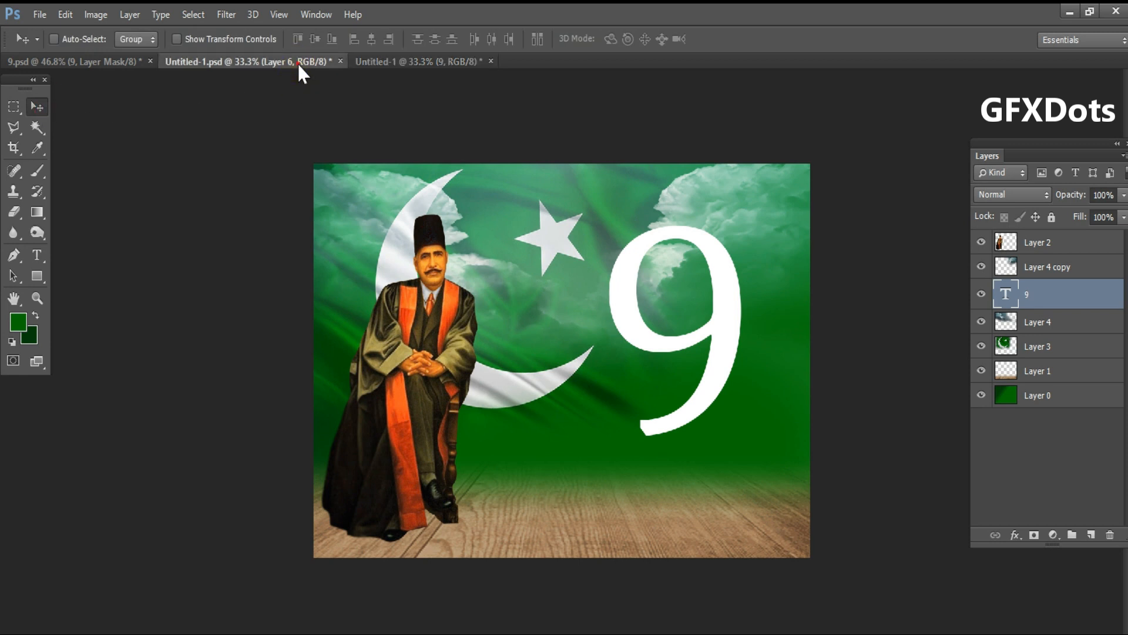
click(298, 62)
right_click(394, 252)
click(407, 263)
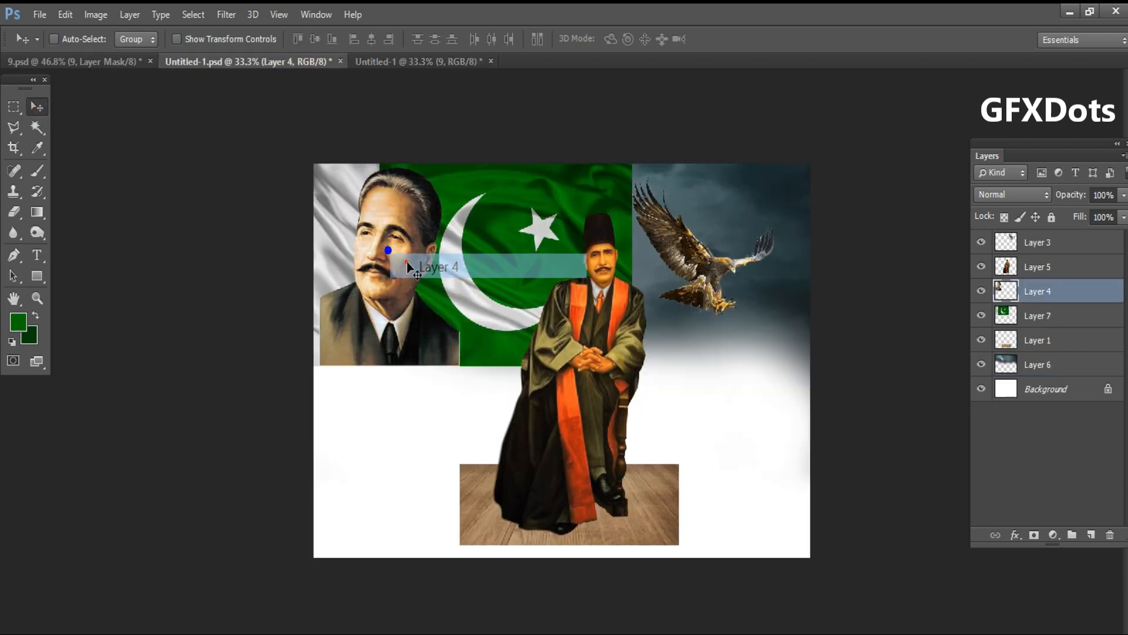
drag(414, 276, 650, 290)
key(ctrl+plus)
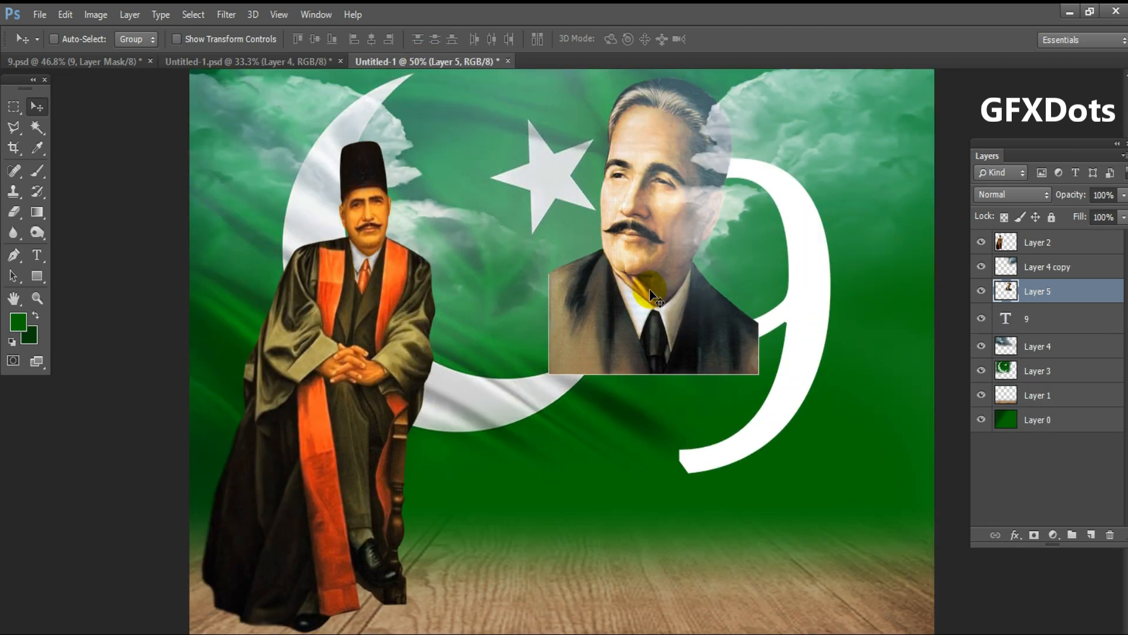
Raise the portrait layer above the sky copy and move it over the upper loop of the "9".
key(ctrl+bracketright)
right_click(823, 324)
click(870, 286)
right_click(669, 249)
click(699, 261)
drag(681, 254, 745, 291)
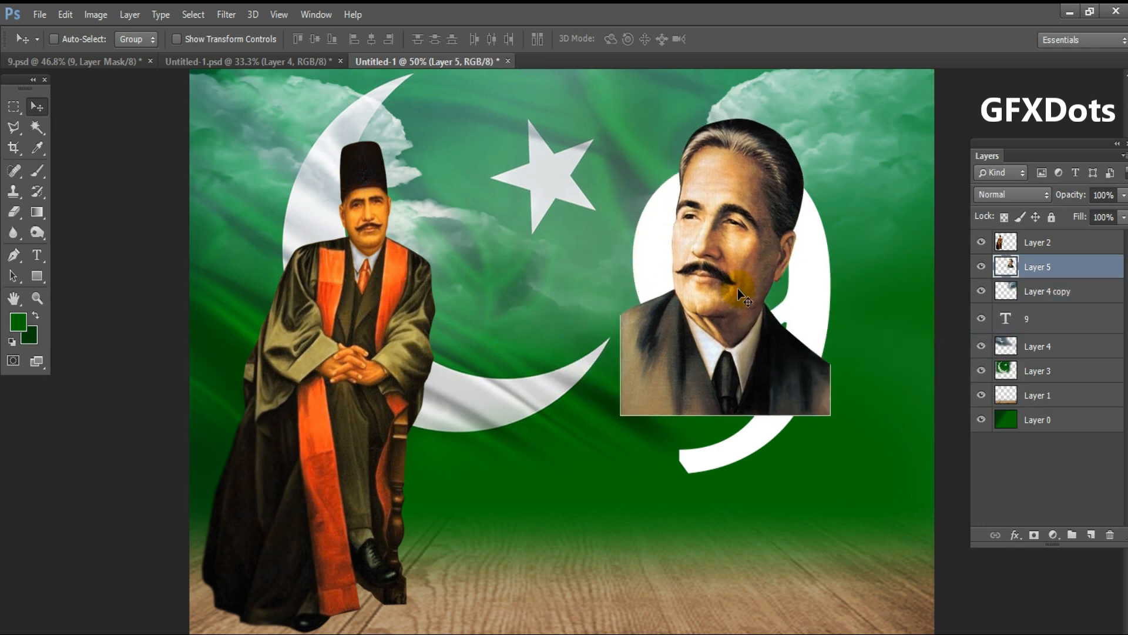
Scale the portrait on Layer 5 down to about 70% over the upper loop of the "9" and apply the transformation.
key(ctrl+t)
drag(827, 415, 756, 304)
drag(794, 110, 812, 101)
drag(757, 254, 764, 263)
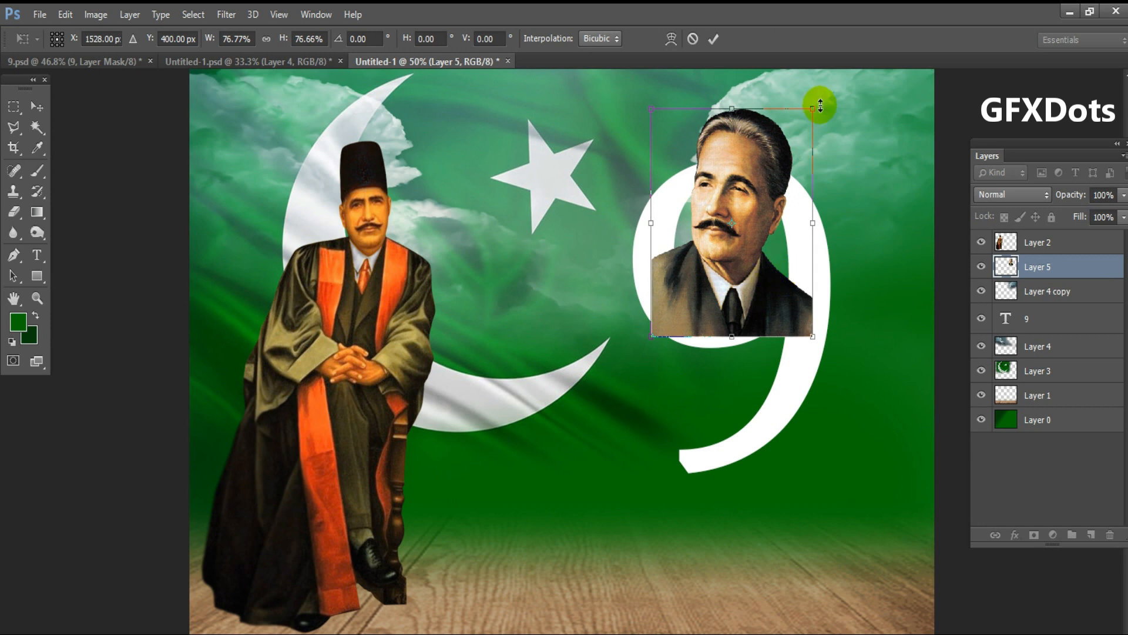
drag(816, 106, 813, 105)
mouse_move(753, 304)
mouse_down()
mouse_move(754, 294)
mouse_move(751, 305)
mouse_up()
mouse_move(809, 335)
mouse_down()
mouse_move(799, 312)
mouse_move(800, 329)
mouse_up()
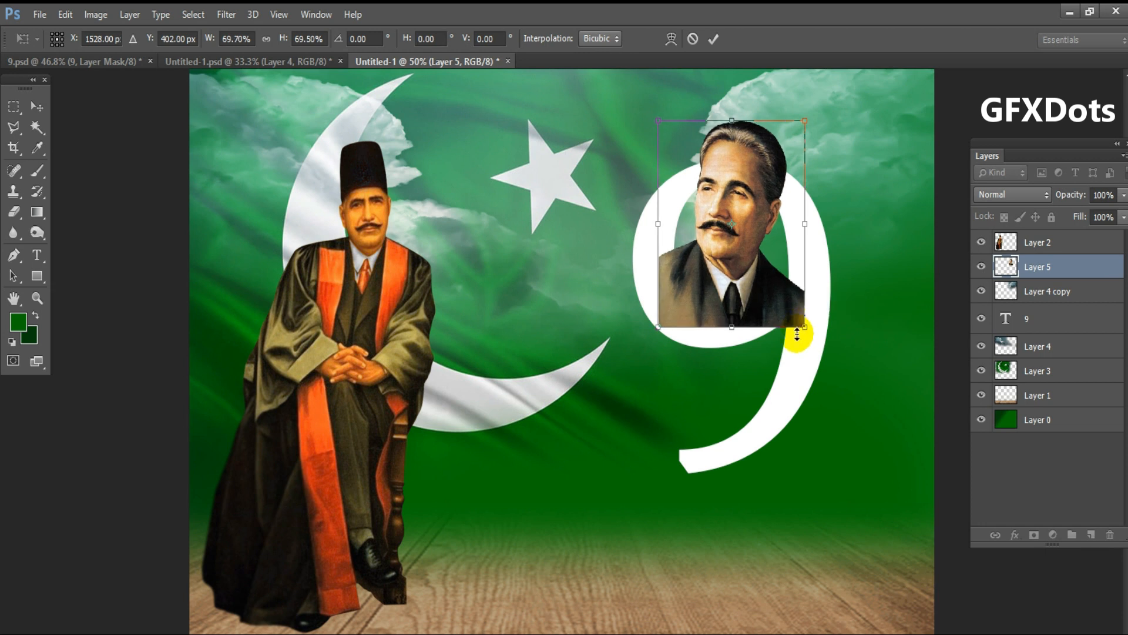
key(Return)
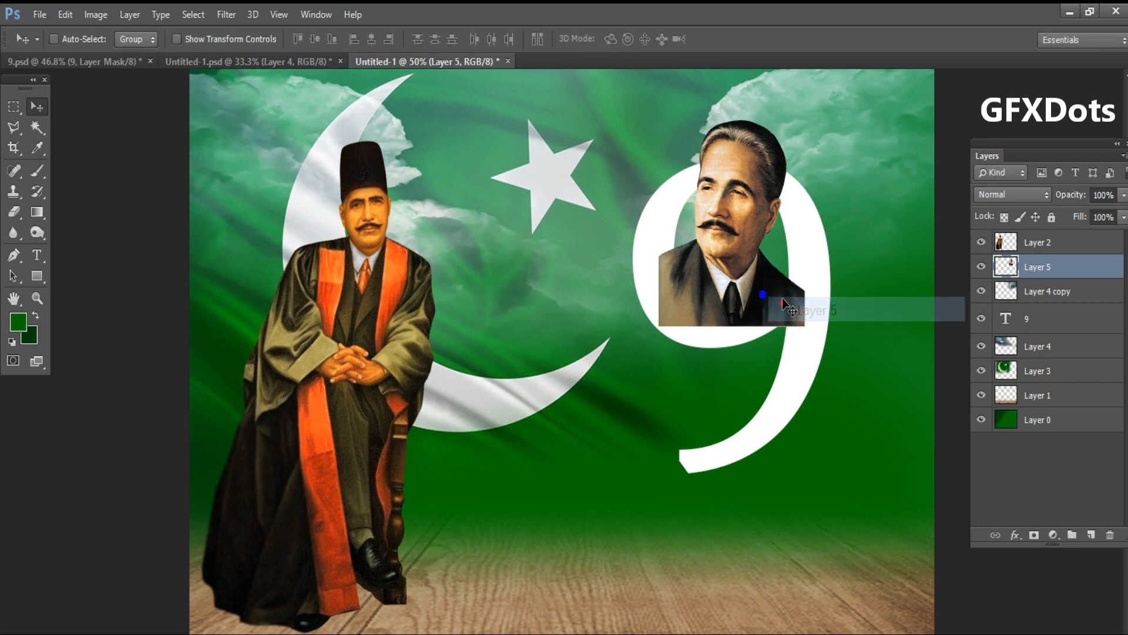
Nudge the portrait slightly upward over the loop of the "9".
key(Up)
key(Up)
key(Up)
key(Up)
key(Up)
key(Up)
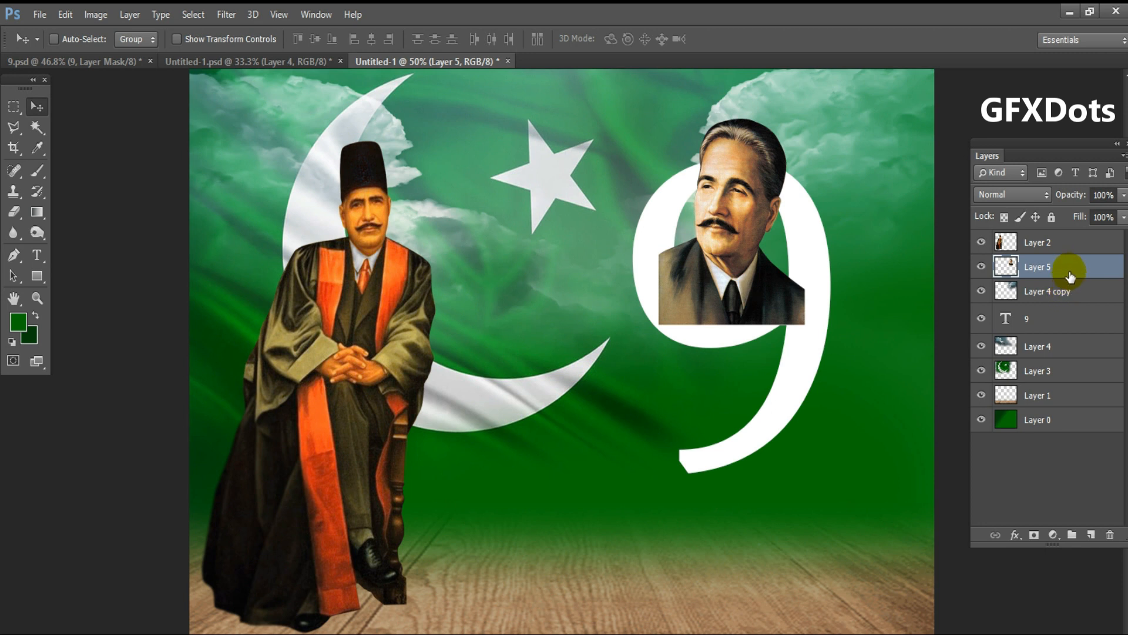
Move the "9" text layer above the portrait layer, Layer 5, and add a layer mask to it.
drag(1046, 320, 1049, 251)
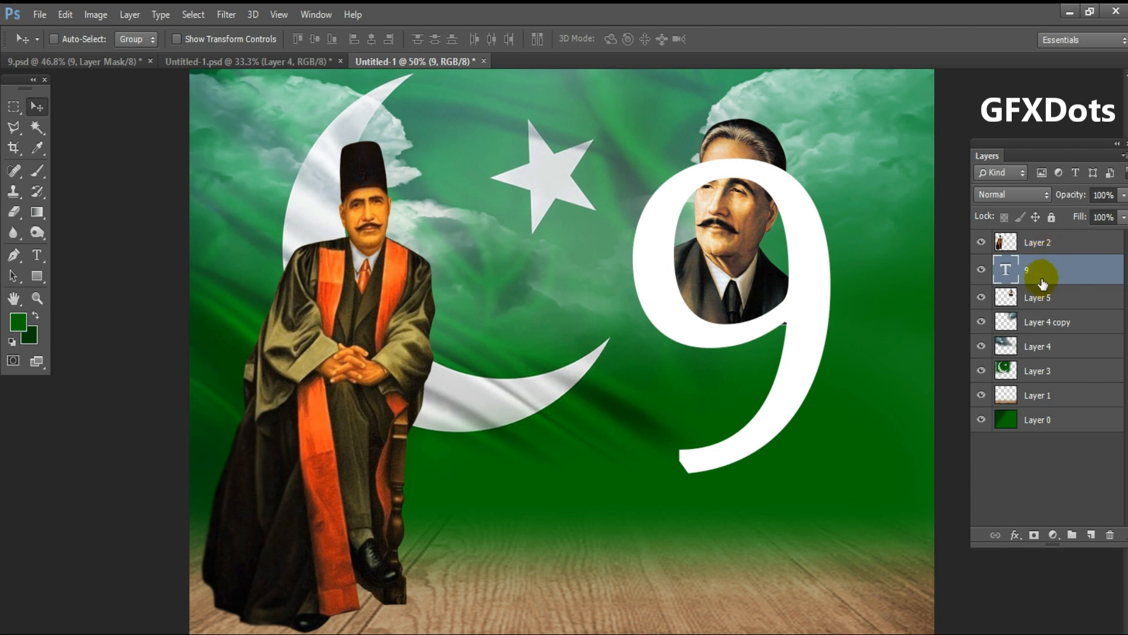
click(1033, 536)
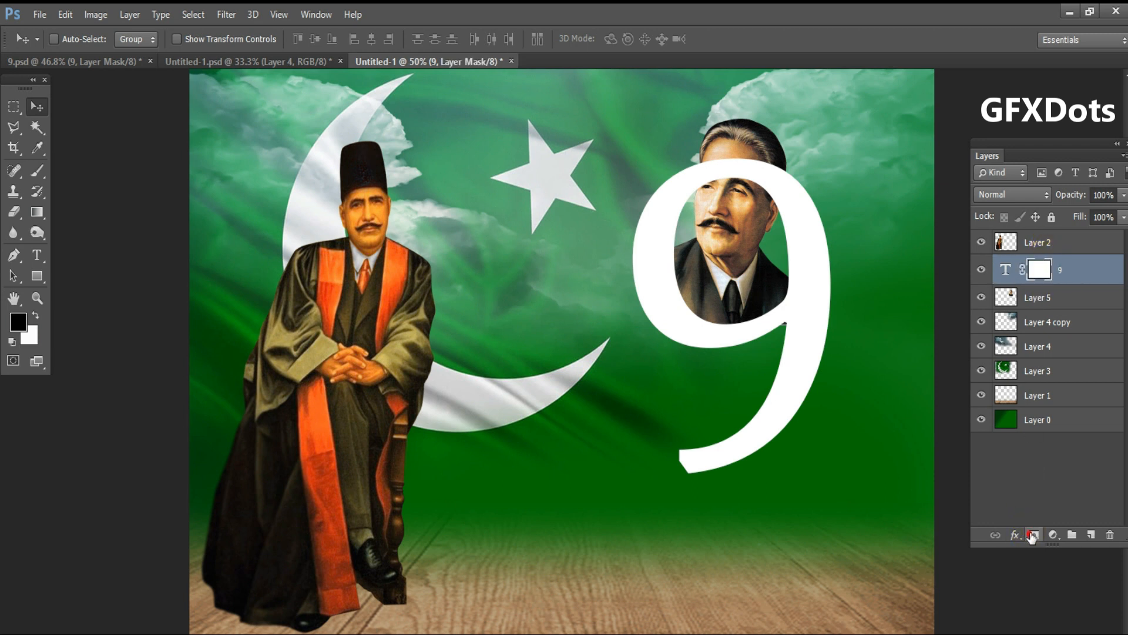
click(1066, 271)
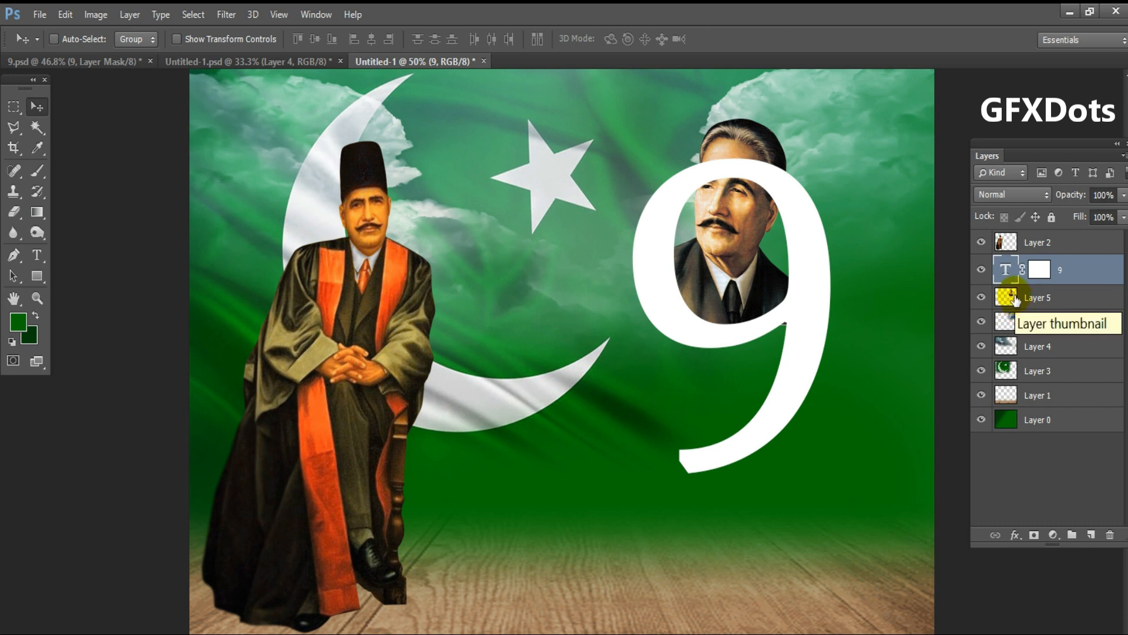
drag(1016, 300, 1043, 281)
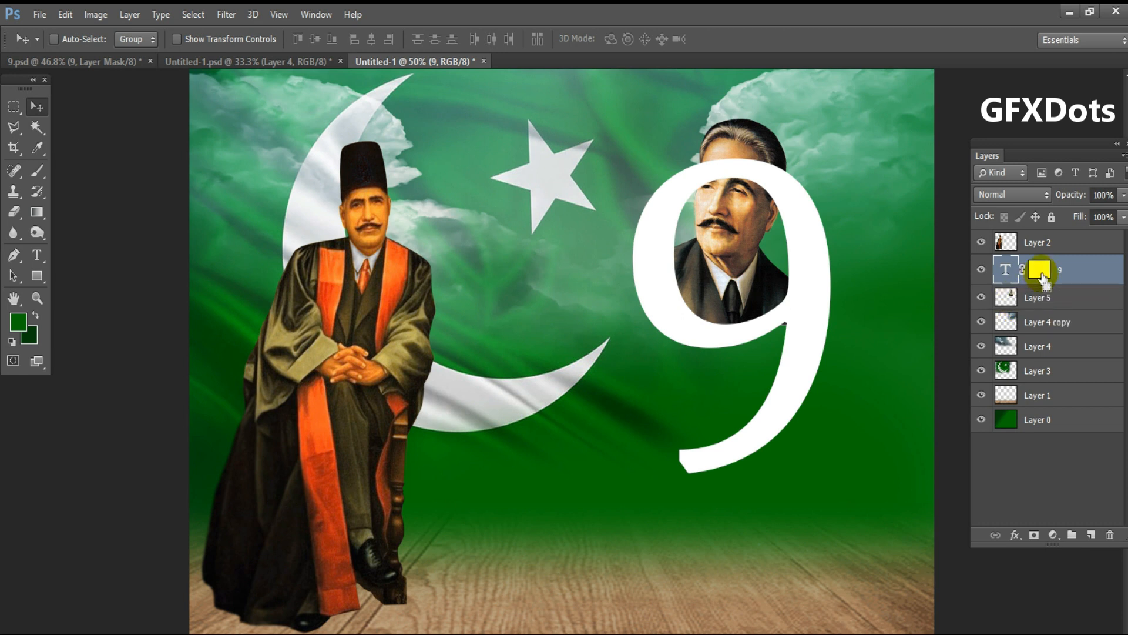
ctrl+click(1042, 275)
drag(1027, 282, 1007, 298)
ctrl+click(1006, 299)
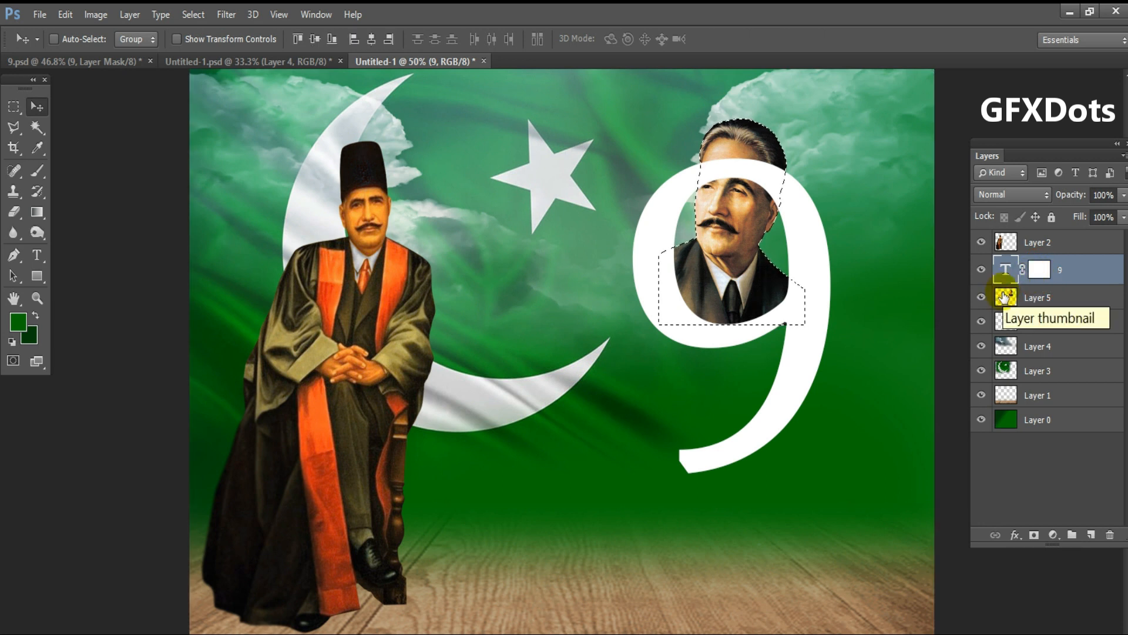
key(ctrl+d)
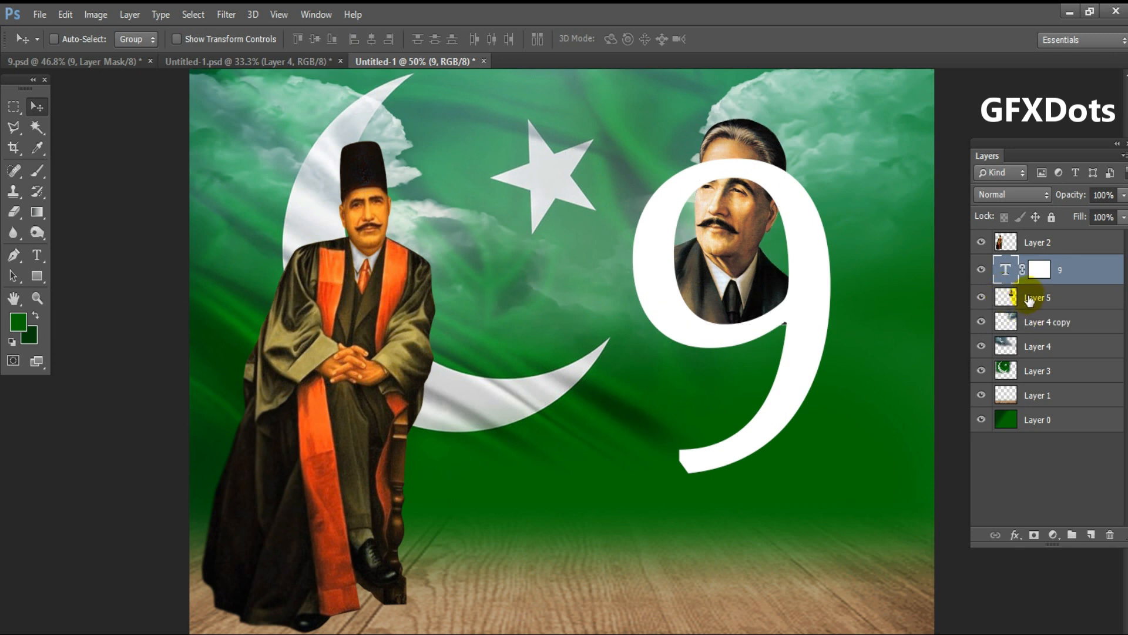
Load the pixels of the portrait layer, Layer 5, as a selection.
right_click(1033, 297)
click(1060, 302)
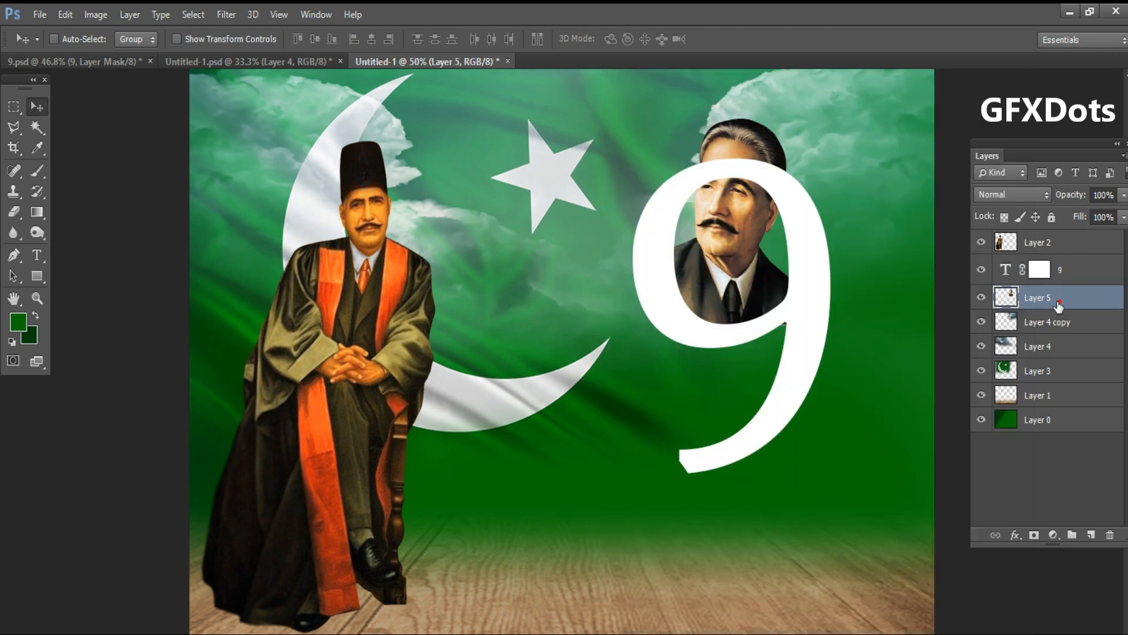
right_click(1025, 295)
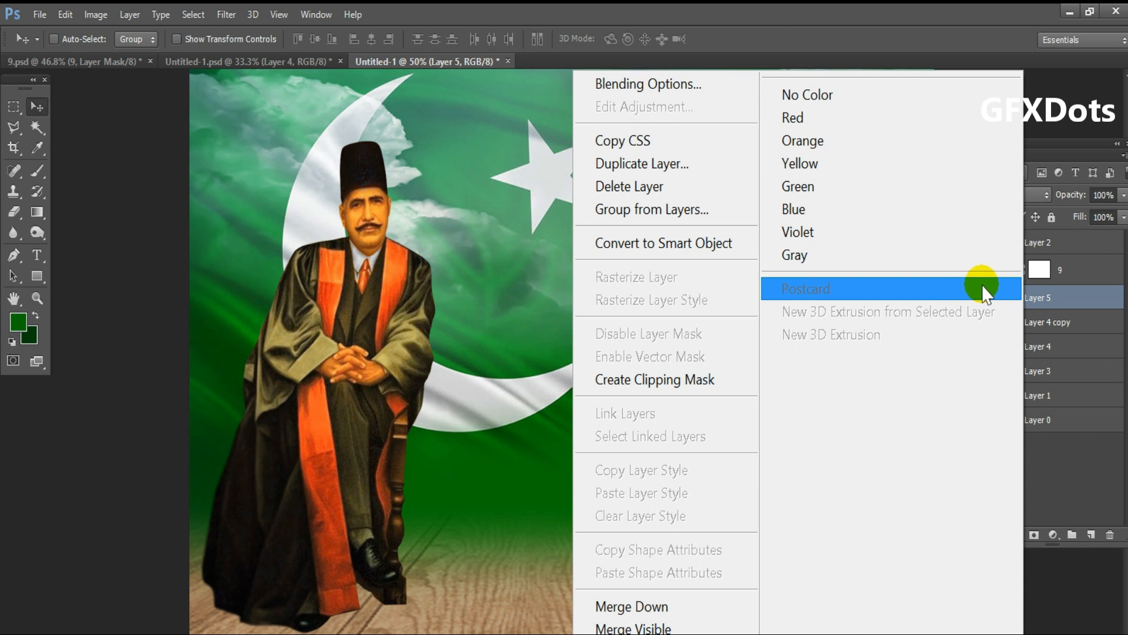
click(1035, 291)
right_click(1008, 301)
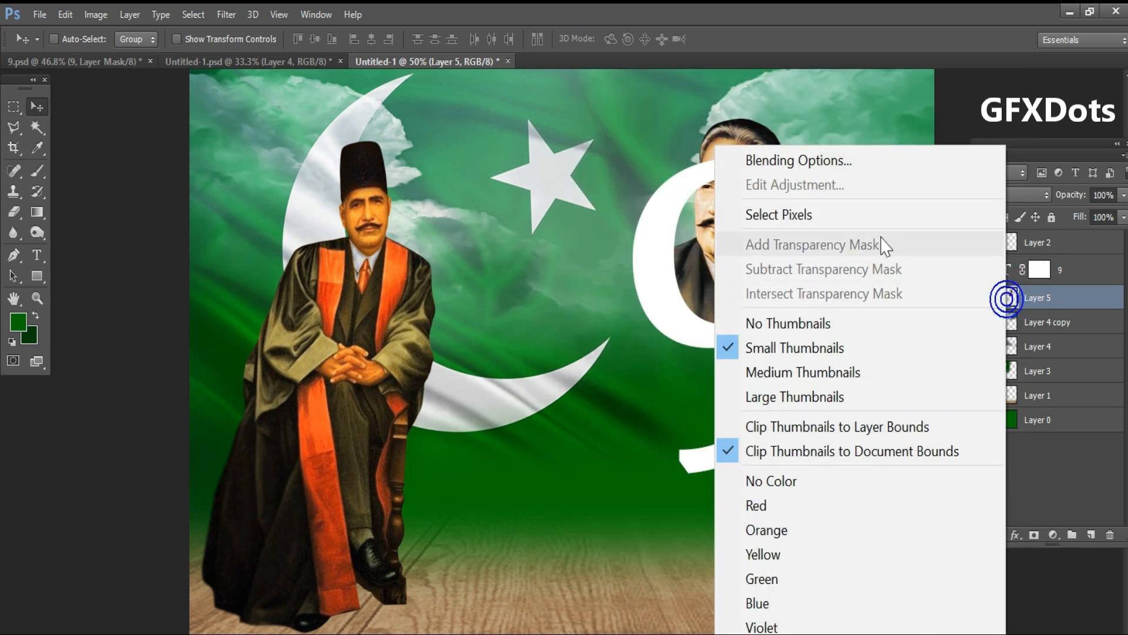
click(844, 214)
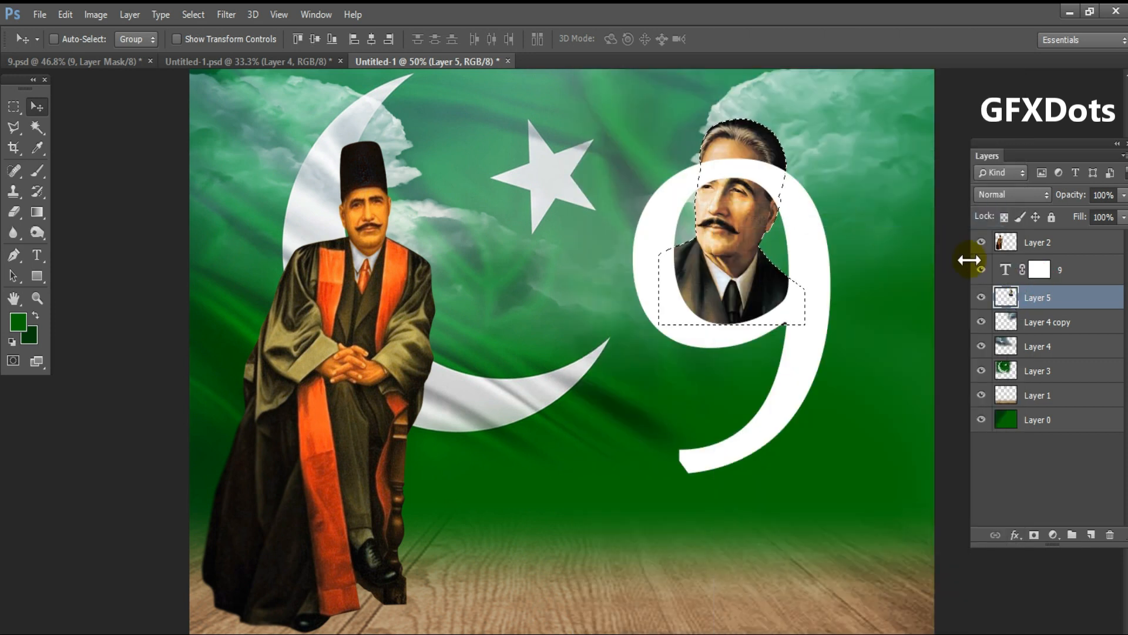
Paint black on the "9" layer's mask within the selection to hide the stroke crossing the man's head, then deselect.
click(1039, 274)
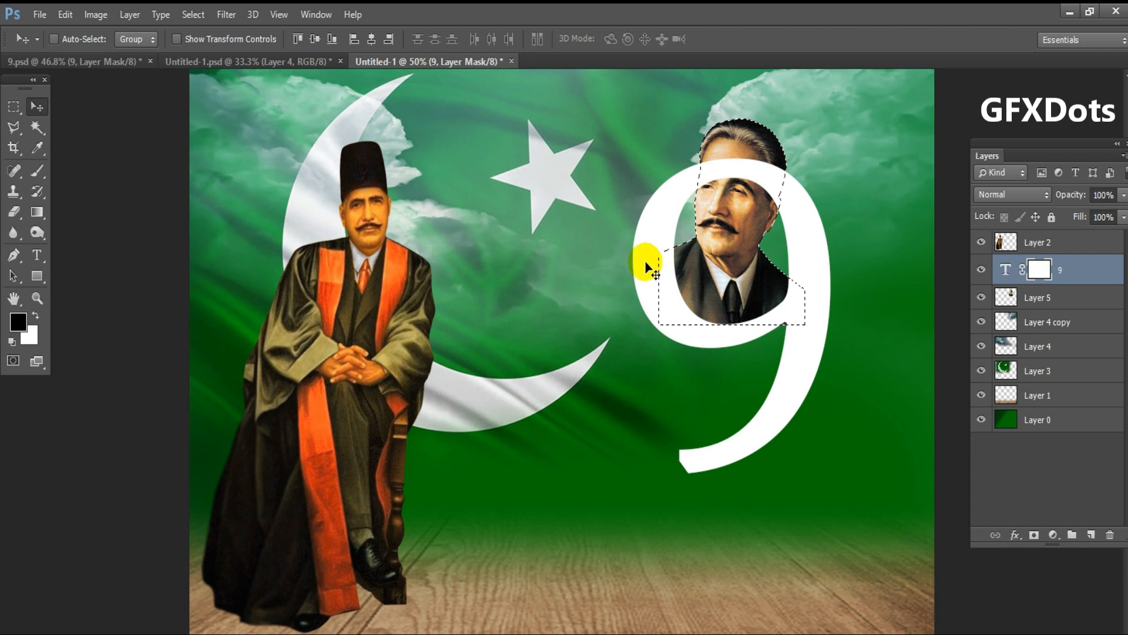
key(ctrl+plus)
key(ctrl+plus)
drag(821, 224, 515, 426)
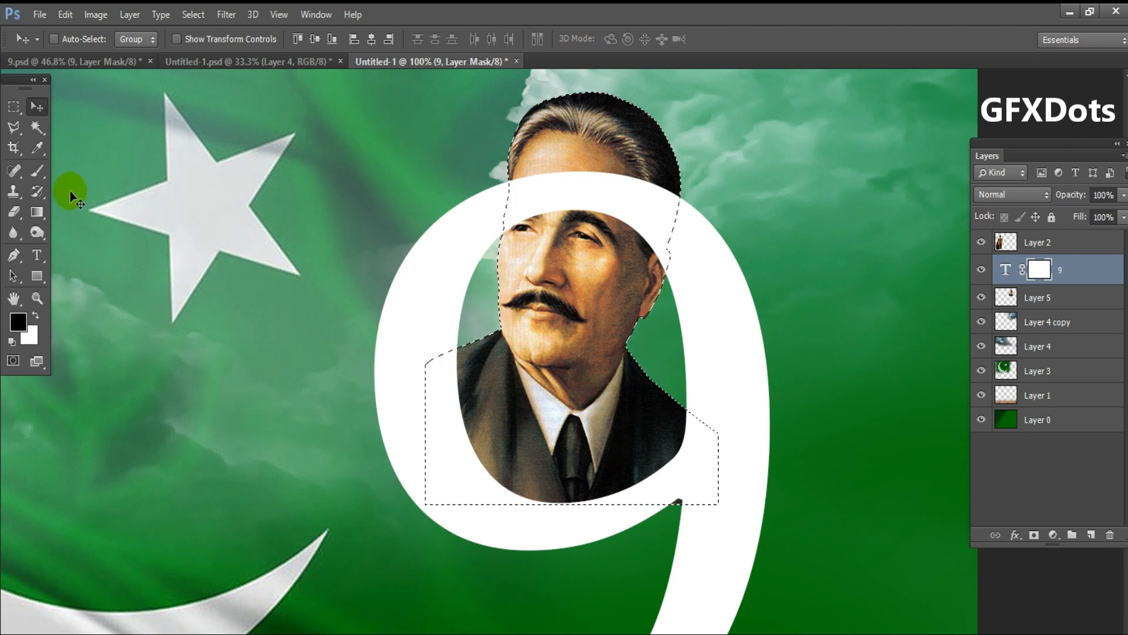
click(37, 171)
key(])
key(])
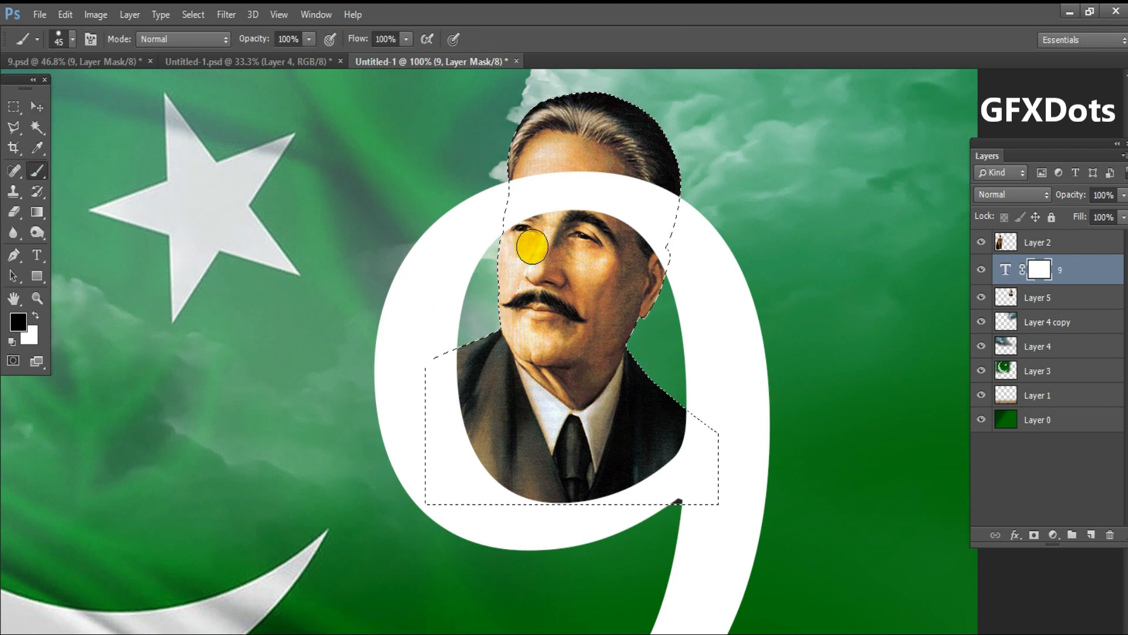
mouse_move(557, 200)
mouse_down()
mouse_move(540, 216)
mouse_move(541, 187)
mouse_move(523, 194)
mouse_move(514, 250)
mouse_move(523, 199)
mouse_move(577, 217)
mouse_move(594, 169)
mouse_move(579, 200)
mouse_move(614, 188)
mouse_move(616, 207)
mouse_move(638, 196)
mouse_move(659, 218)
mouse_move(693, 192)
mouse_move(669, 248)
mouse_move(664, 239)
mouse_move(640, 263)
mouse_move(607, 259)
mouse_move(634, 213)
mouse_move(602, 116)
mouse_move(525, 146)
mouse_move(520, 212)
mouse_move(581, 139)
mouse_move(600, 219)
mouse_up()
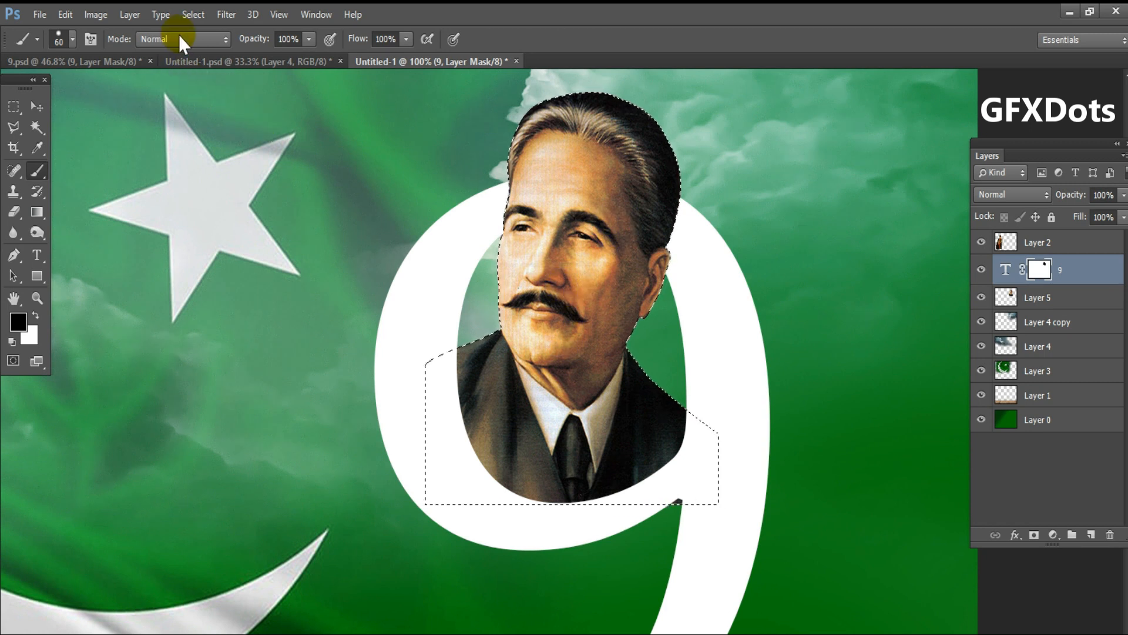
click(183, 15)
click(192, 57)
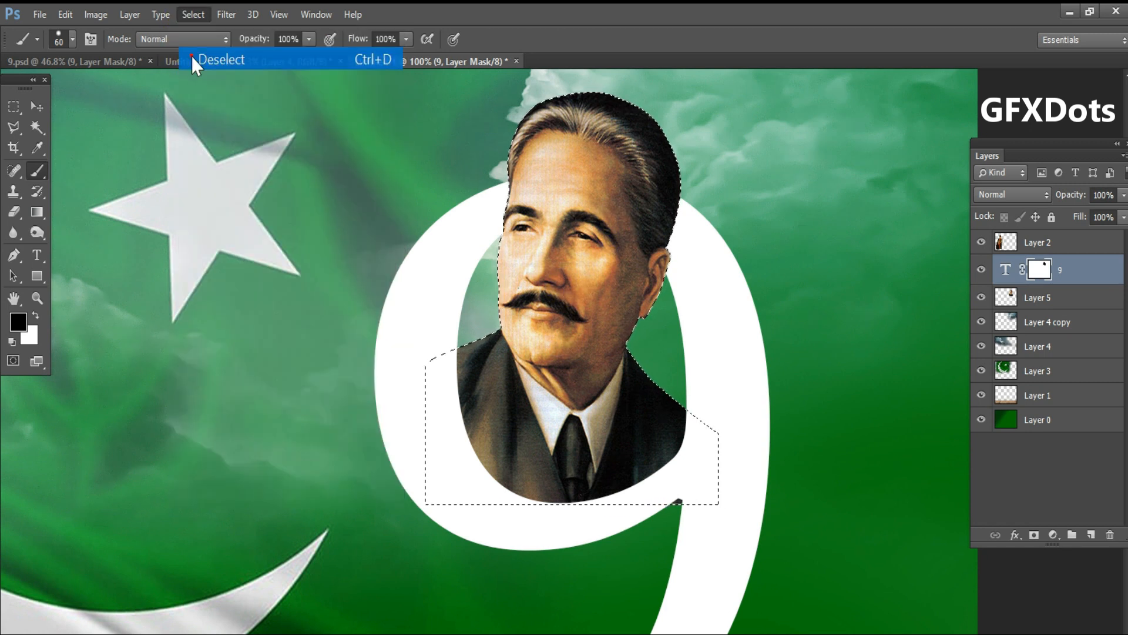
Erase the stray dark piece of Layer 5 below the junction of the "9" with a 50 px Eraser.
click(12, 214)
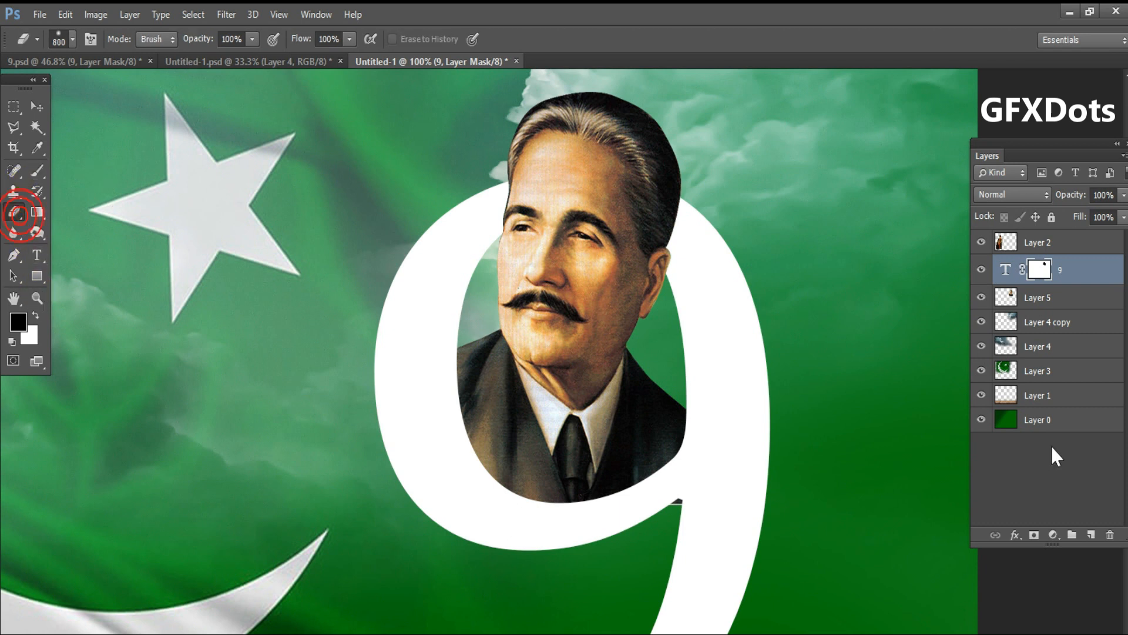
click(1038, 297)
key([)
key([)
key([)
key([)
key([)
key([)
key([)
key([)
key([)
key([)
key([)
key([)
key(bracketleft)
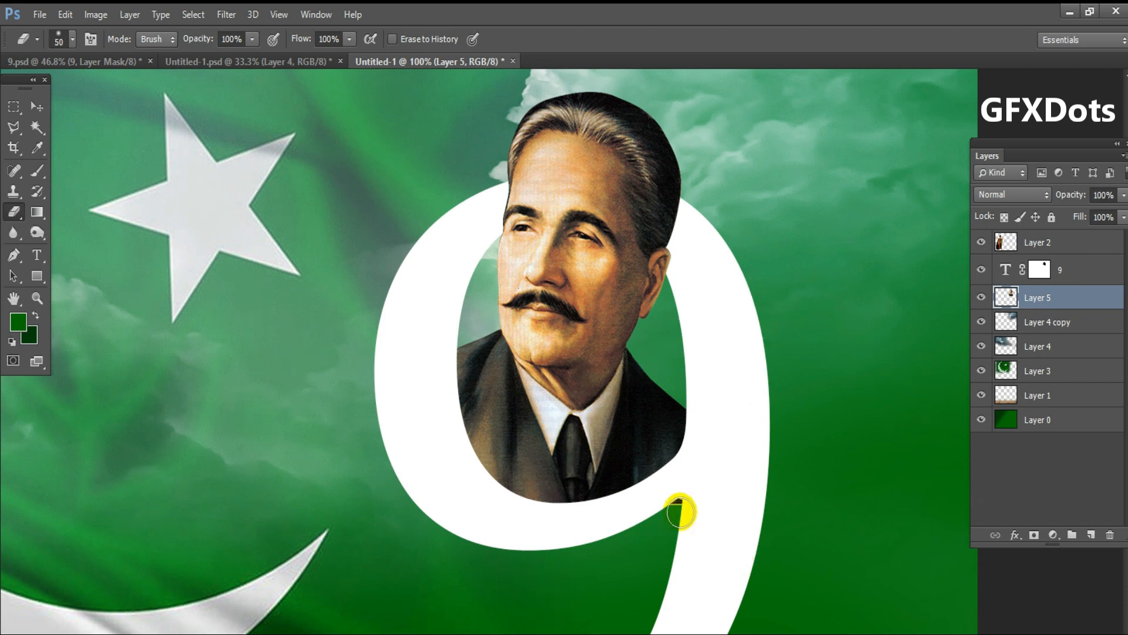
click(676, 504)
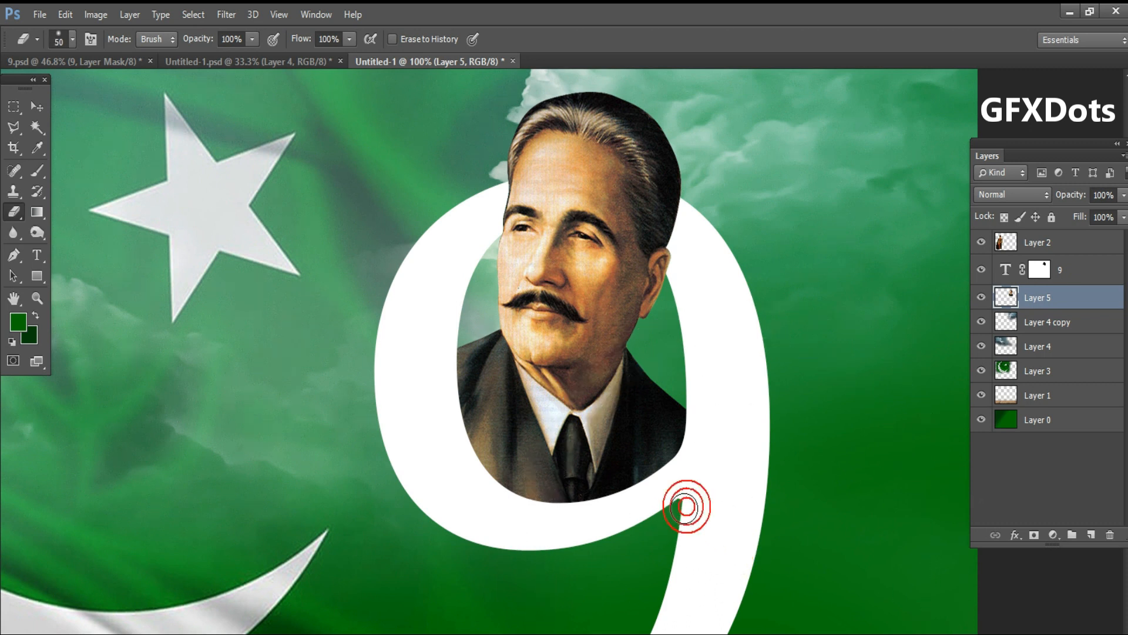
Add a Drop Shadow effect to the "9" text layer.
key(z)
key(ctrl+0)
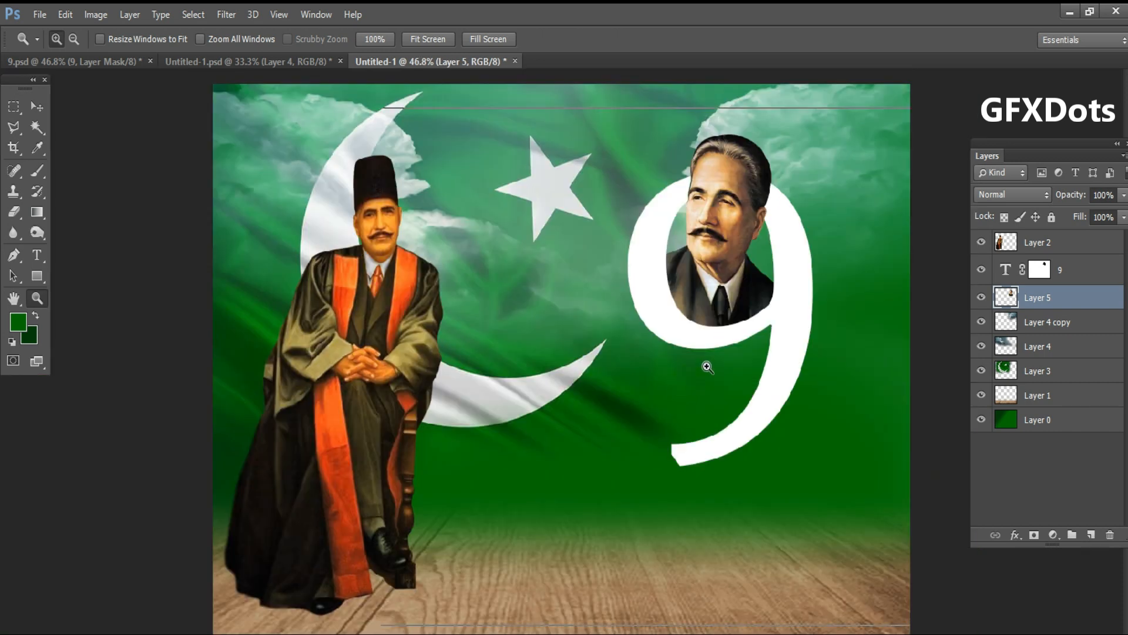
click(707, 367)
key(e)
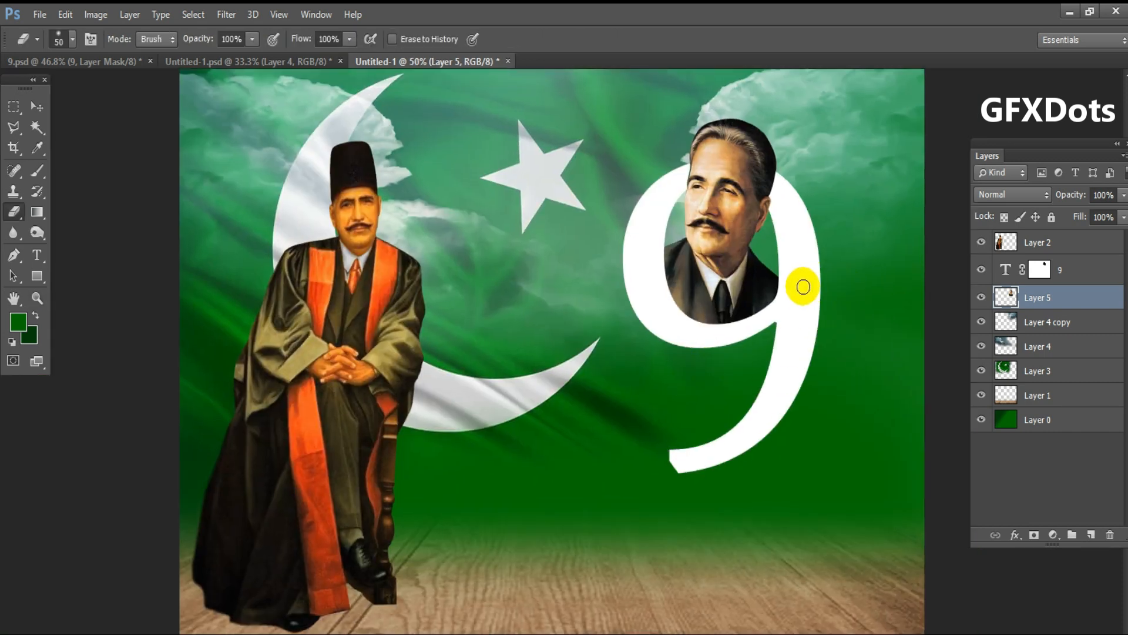
key(v)
right_click(799, 283)
click(807, 294)
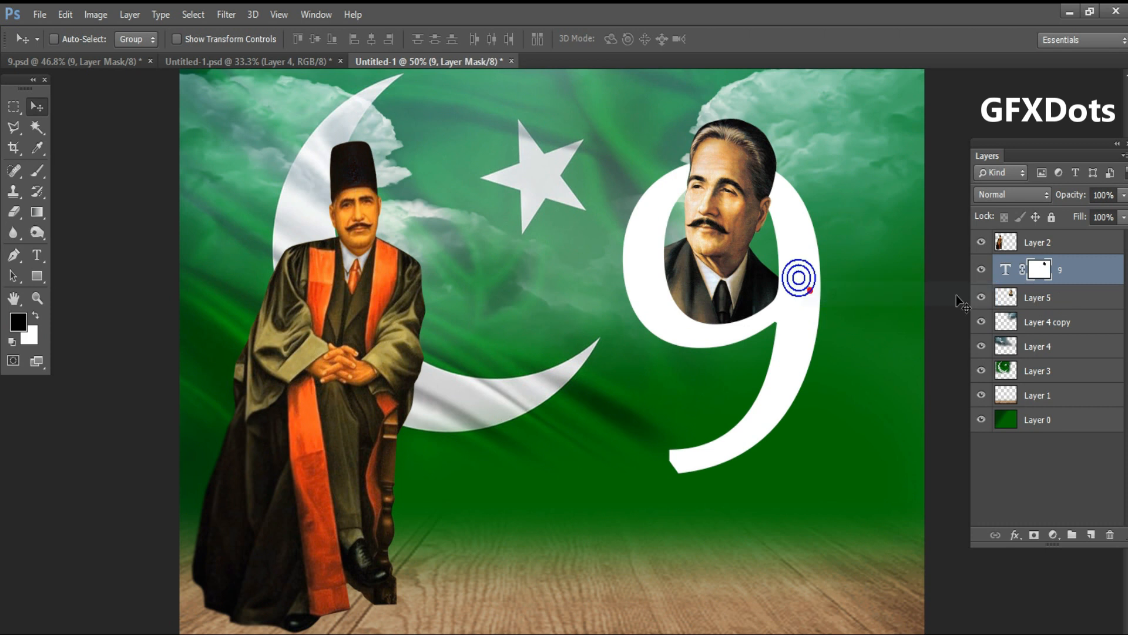
click(999, 270)
right_click(1002, 271)
click(869, 159)
drag(545, 106, 531, 135)
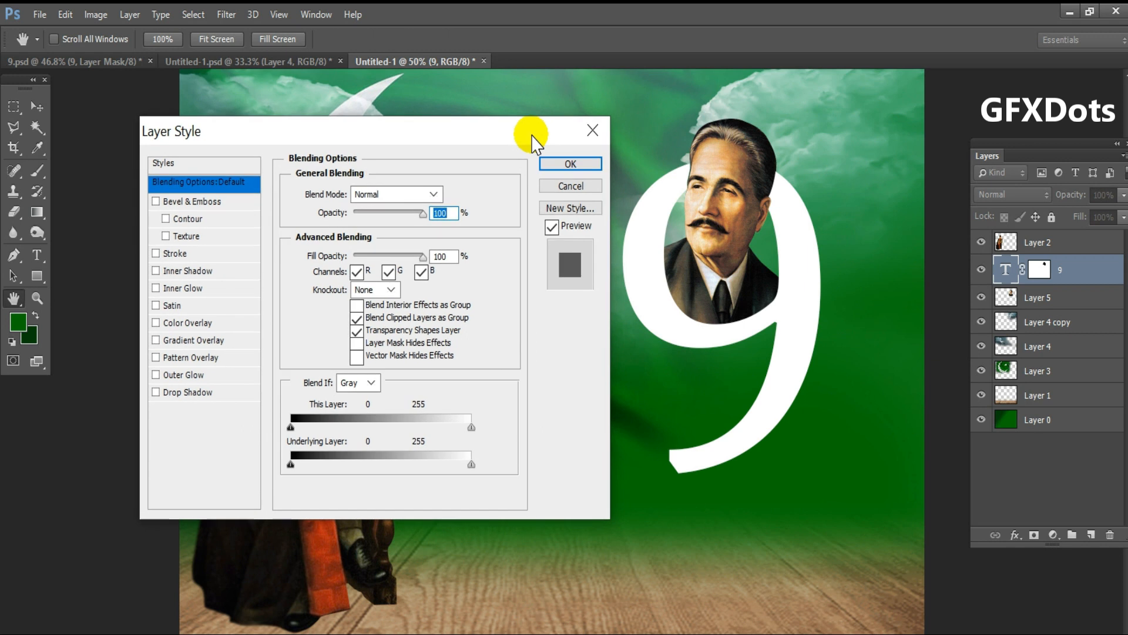
click(247, 397)
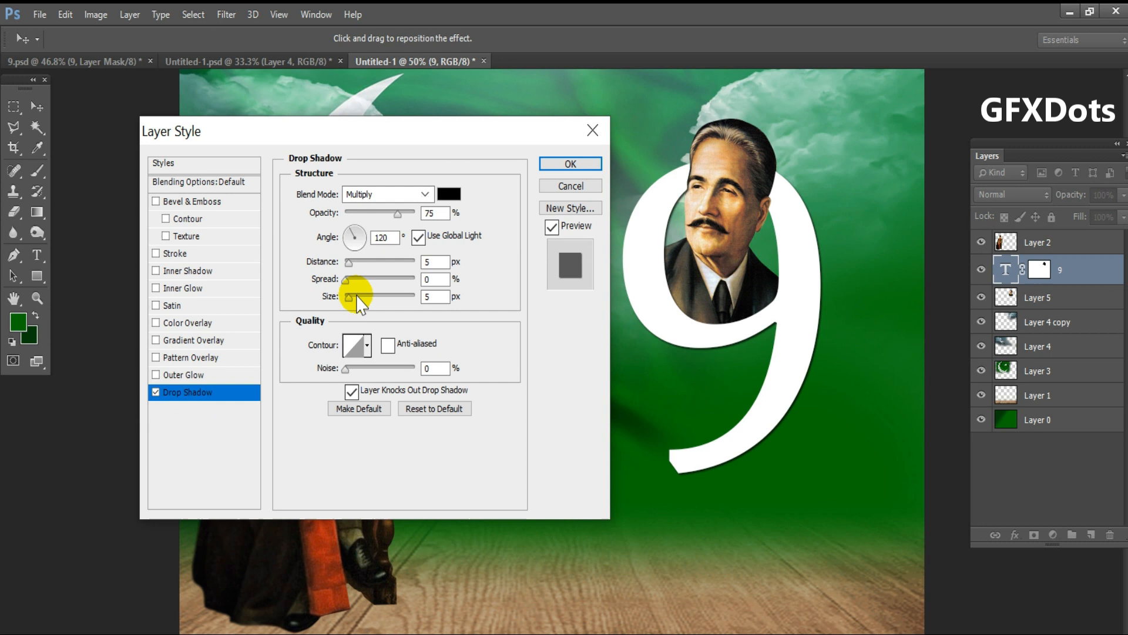
Set the drop shadow's distance to 5 px, spread to 15% and size to 15 px, and apply the layer style.
drag(349, 297, 354, 298)
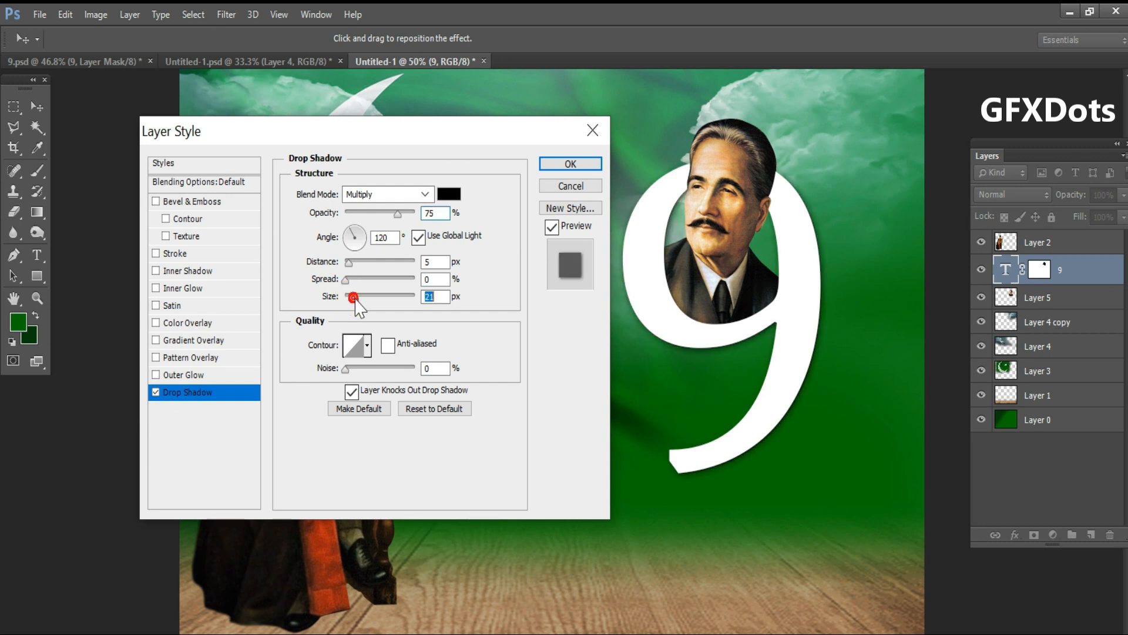
mouse_move(349, 281)
mouse_down()
mouse_move(353, 262)
mouse_move(355, 299)
mouse_up()
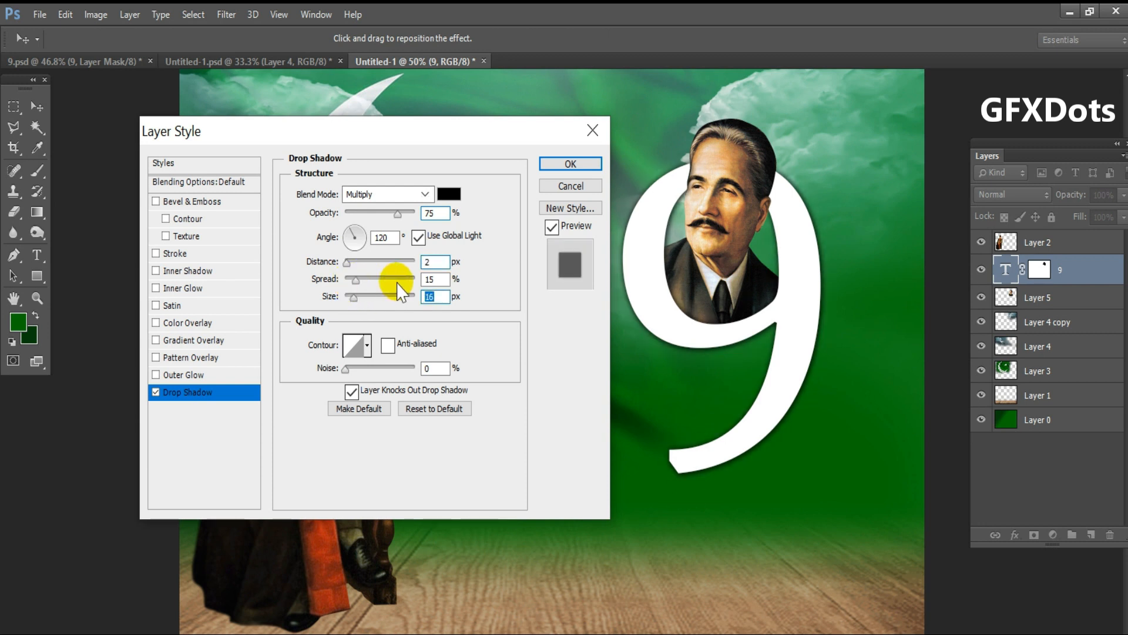
text(15)
click(431, 264)
double_click(432, 264)
text(5)
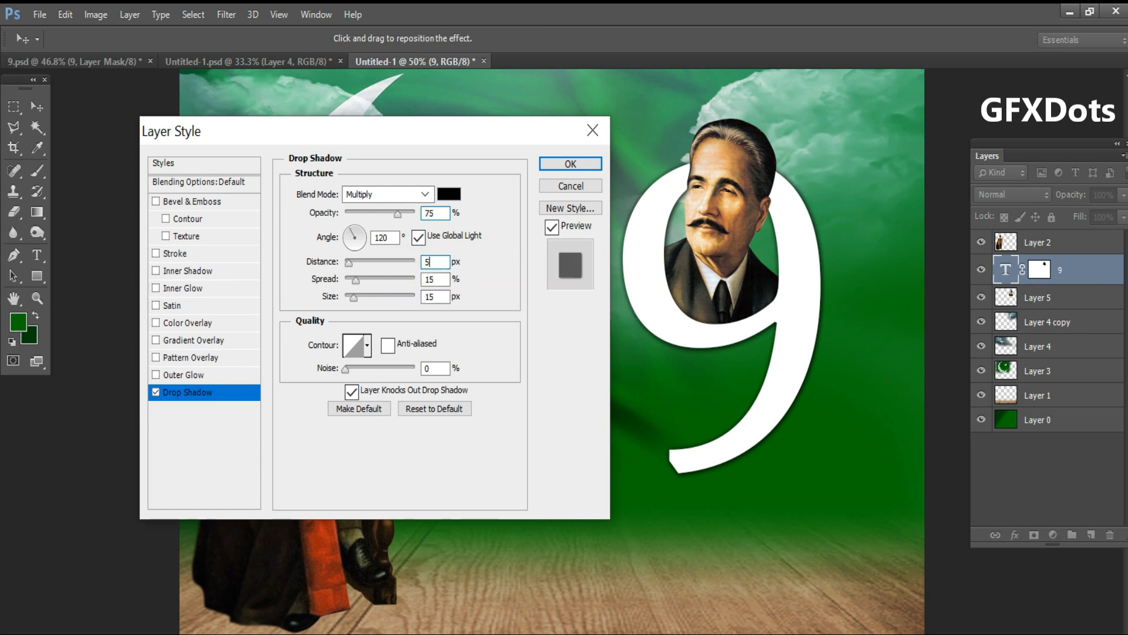
click(558, 164)
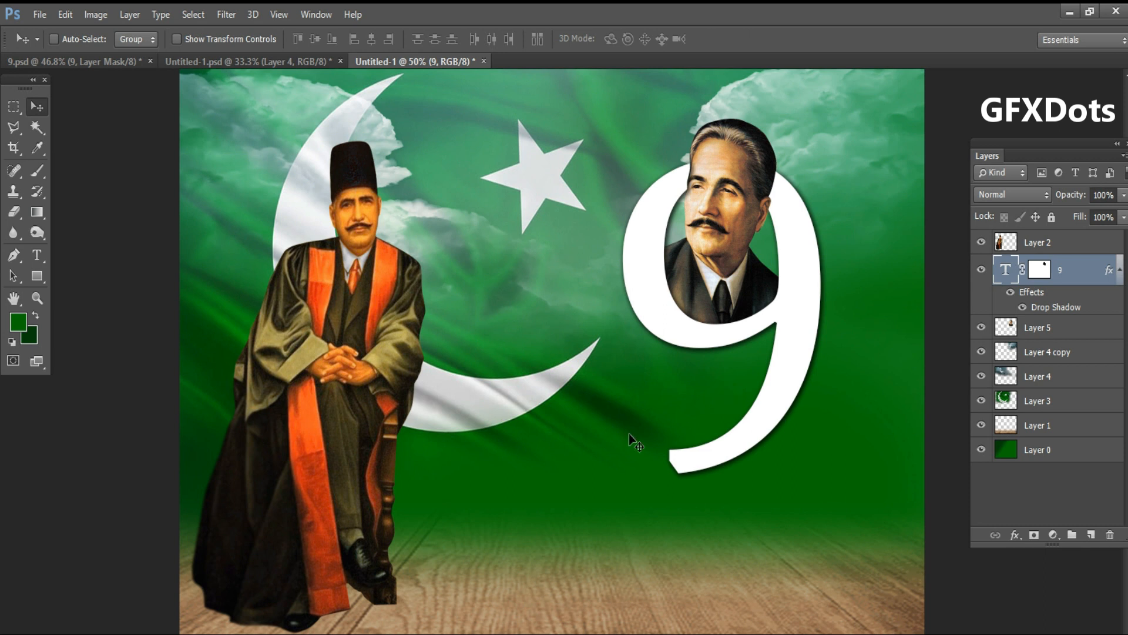
Add the white text "NOVEMBER" in Cambria Regular, 55 pt, over the wood floor to the right of the seated man.
click(497, 591)
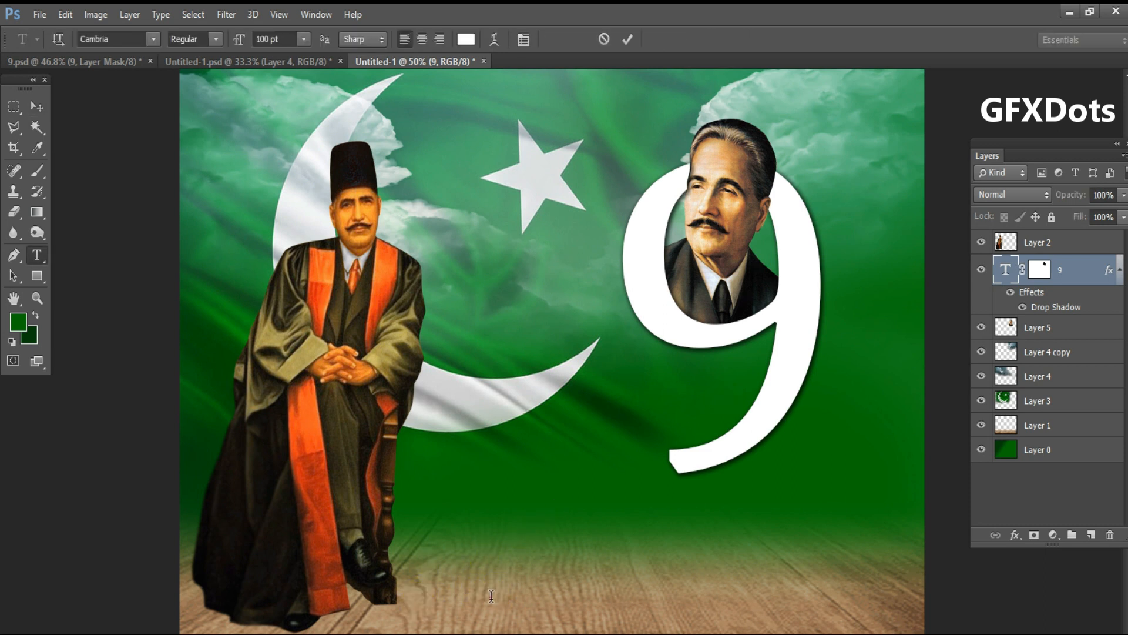
text(NOV)
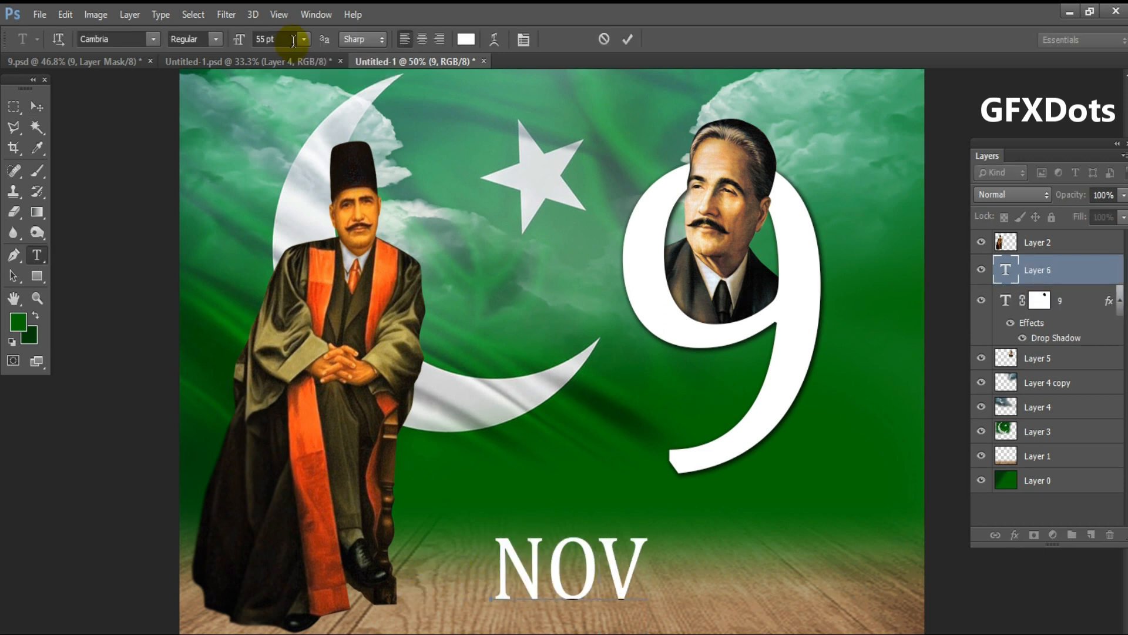
text(E)
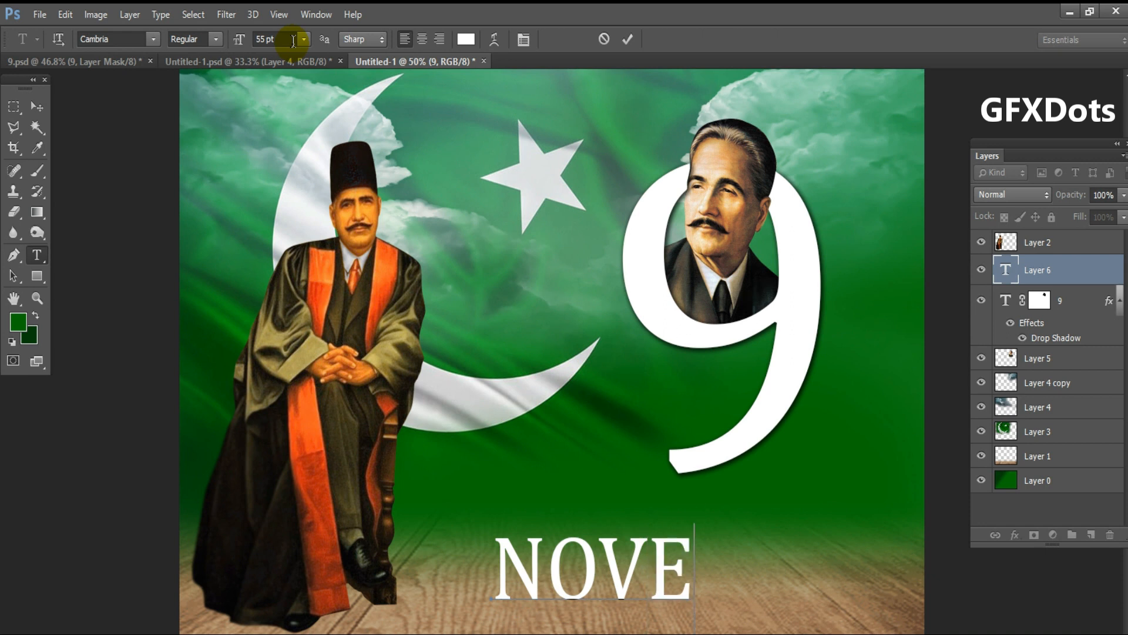
text(MBER)
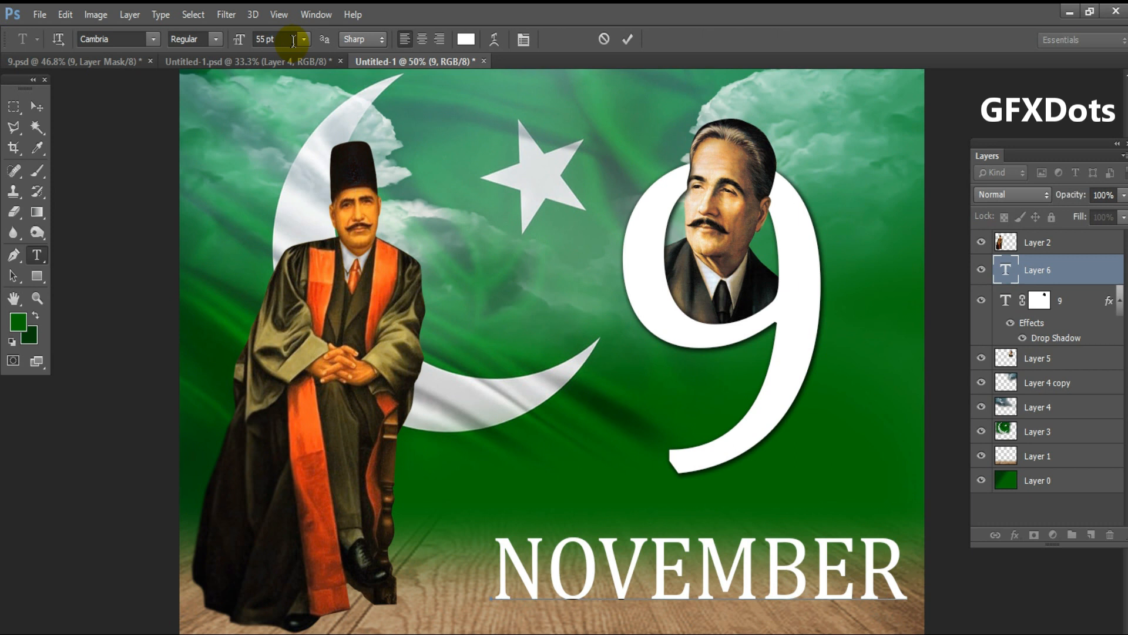
Commit the "NOVEMBER" text, scale it to about half its size and place it just below the tail of the "9".
key(ctrl+Return)
key(ctrl+t)
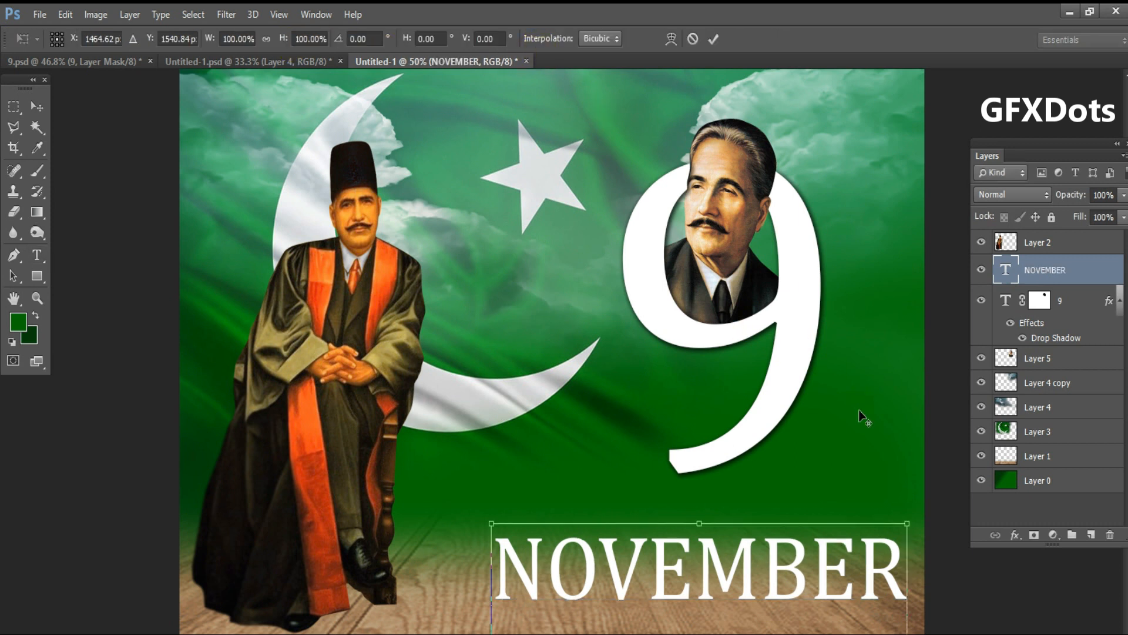
drag(923, 523, 775, 585)
key(Return)
key(v)
drag(742, 618, 823, 496)
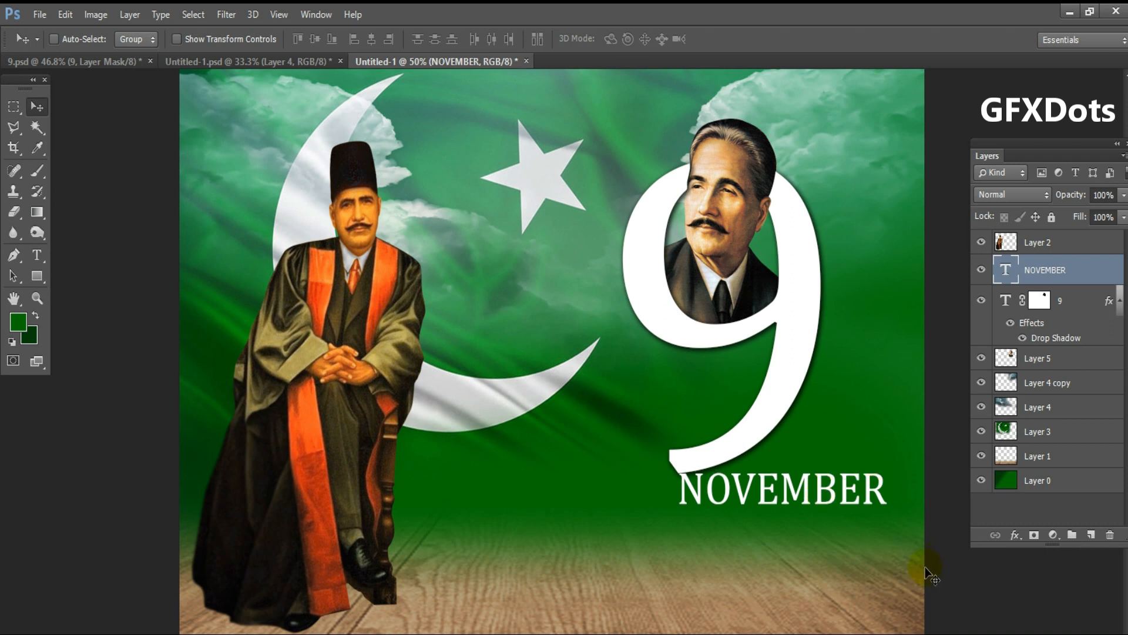
Scale the "9" and portrait Layer 5 together to about 103% and shift them up and to the right, clear of "NOVEMBER".
right_click(806, 317)
click(810, 317)
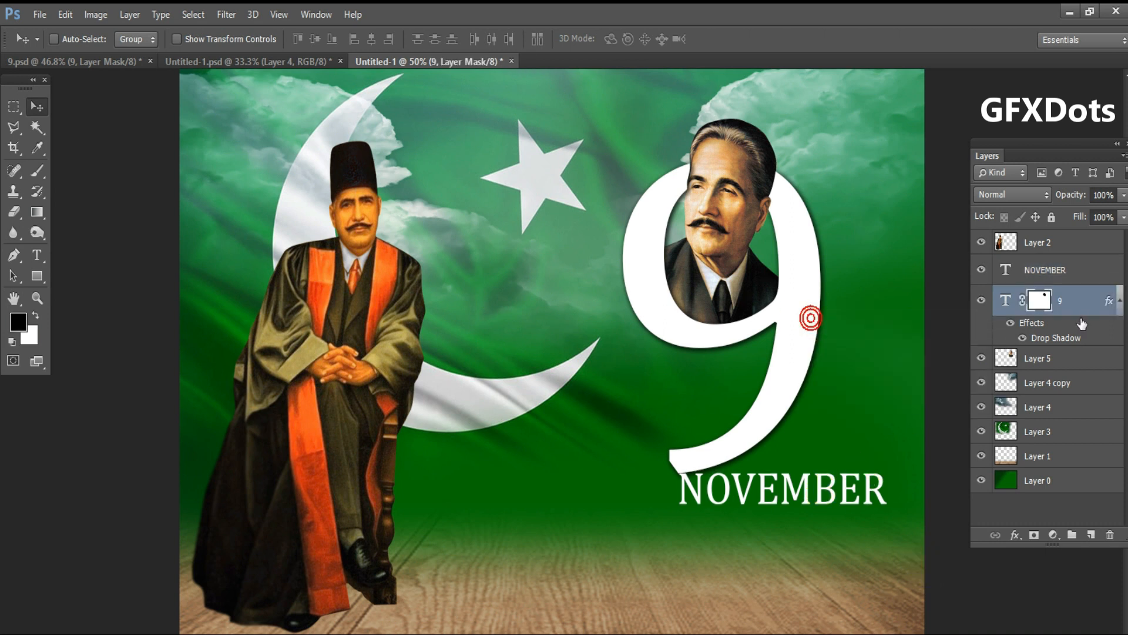
click(1094, 363)
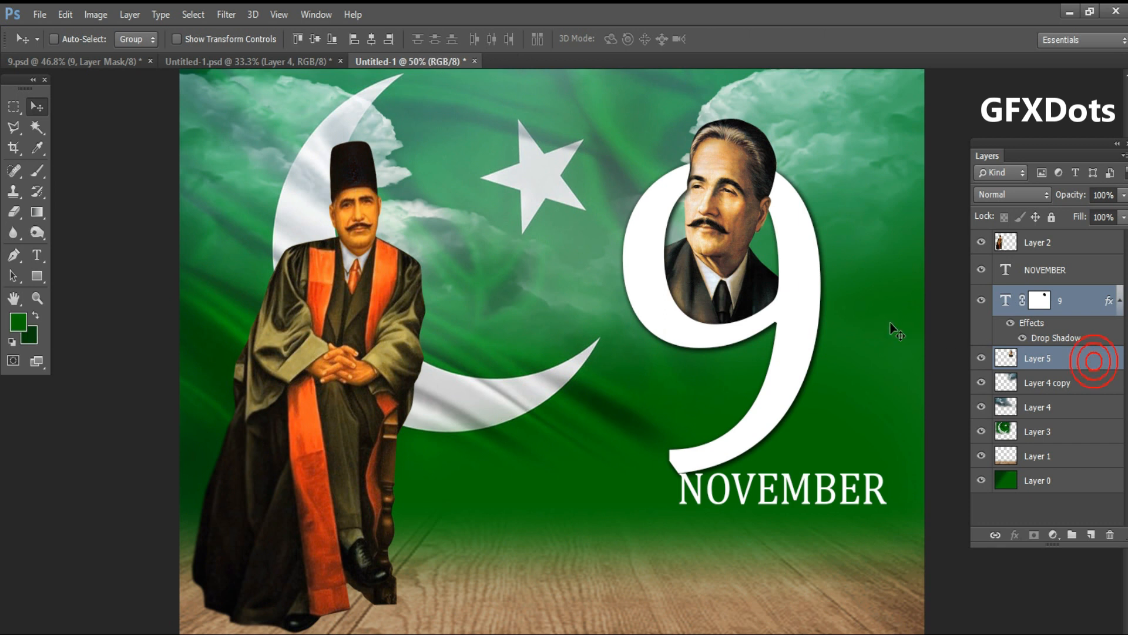
key(ctrl+t)
drag(623, 472, 627, 464)
drag(823, 114, 839, 86)
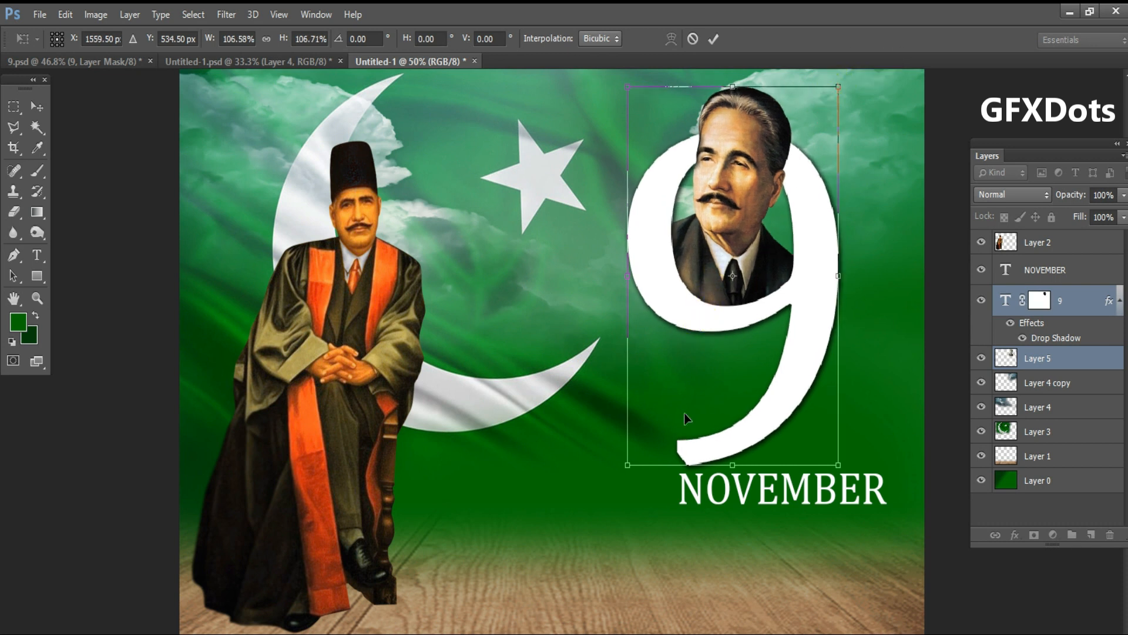
drag(630, 464, 636, 451)
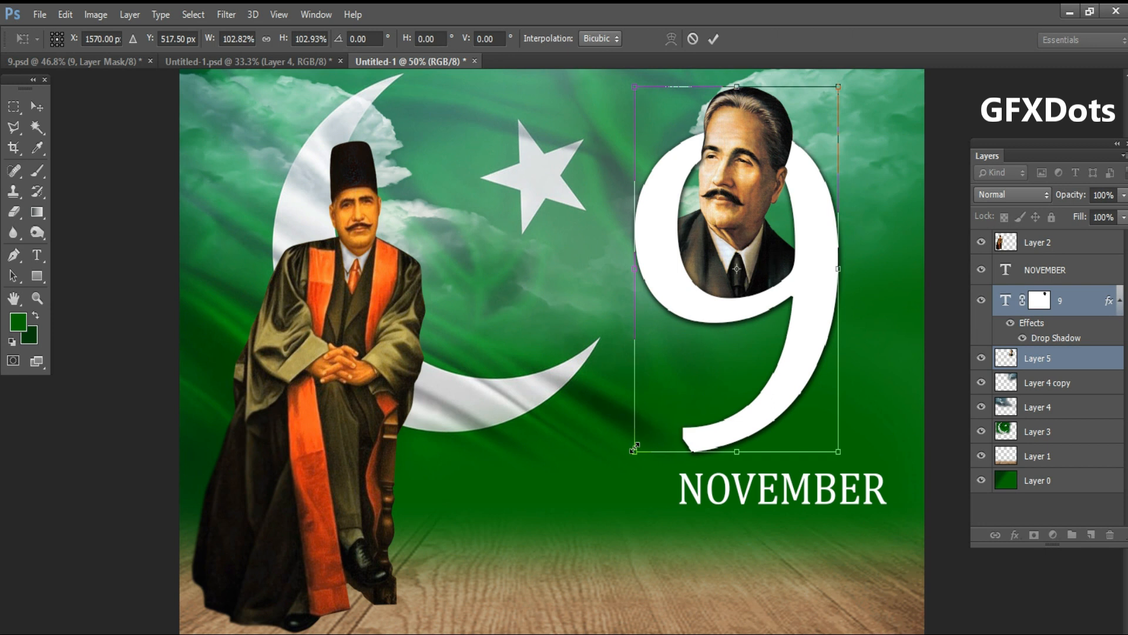
key(Return)
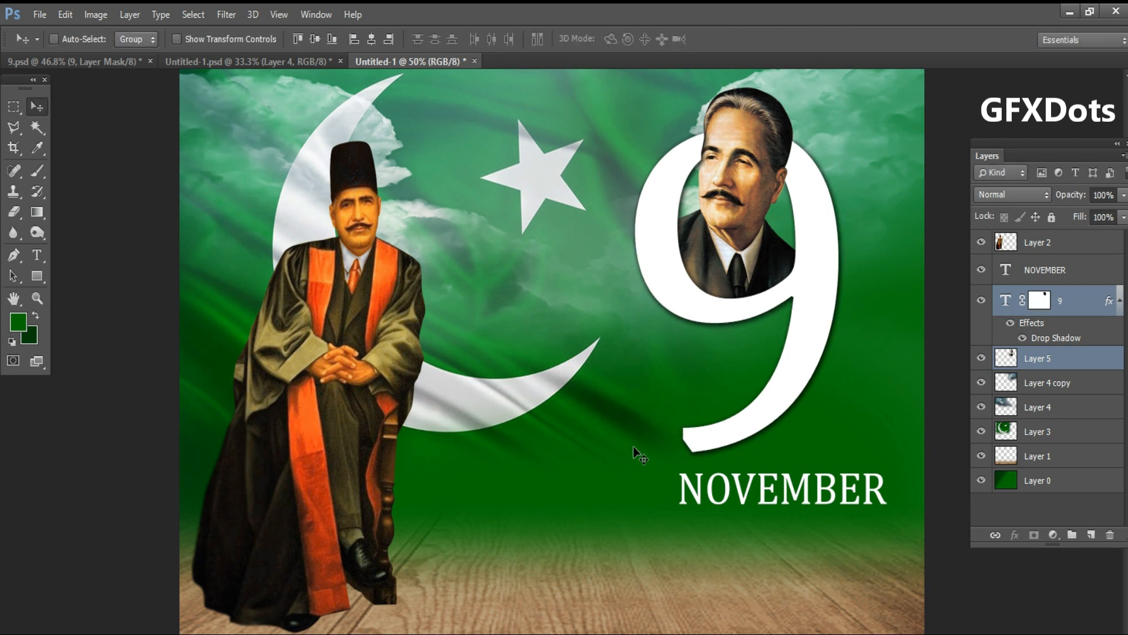
Move the "NOVEMBER" text up and slightly right so it sits tightly under the tail of the "9".
click(1066, 270)
drag(853, 501, 862, 480)
key(Right)
key(Right)
key(Right)
key(Right)
key(Right)
key(Right)
key(Right)
key(Right)
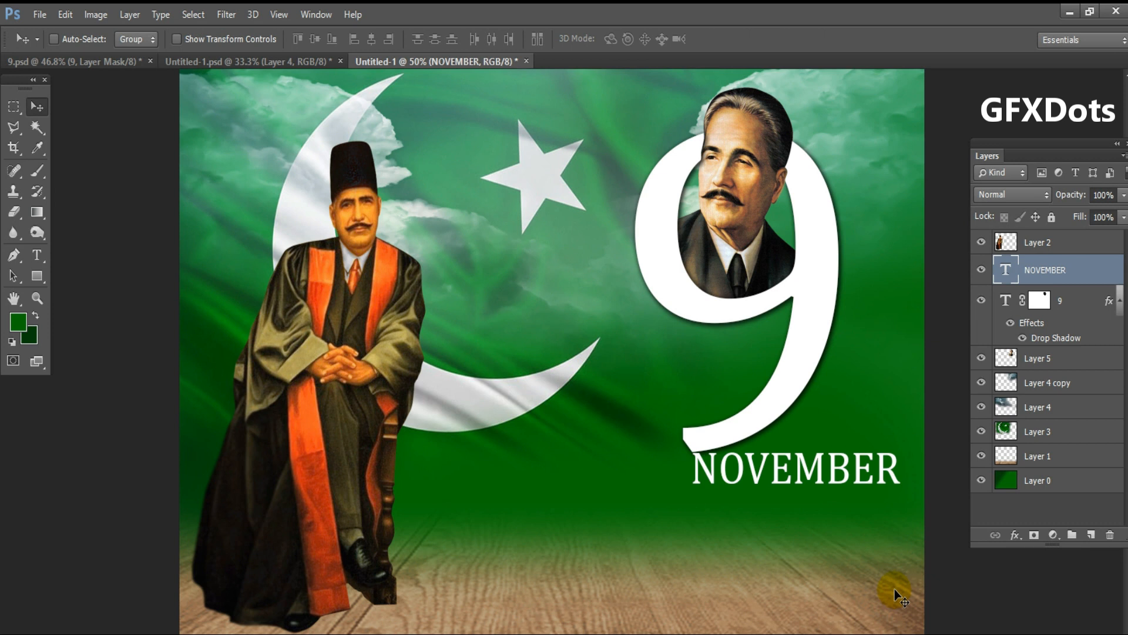
key(ctrl+t)
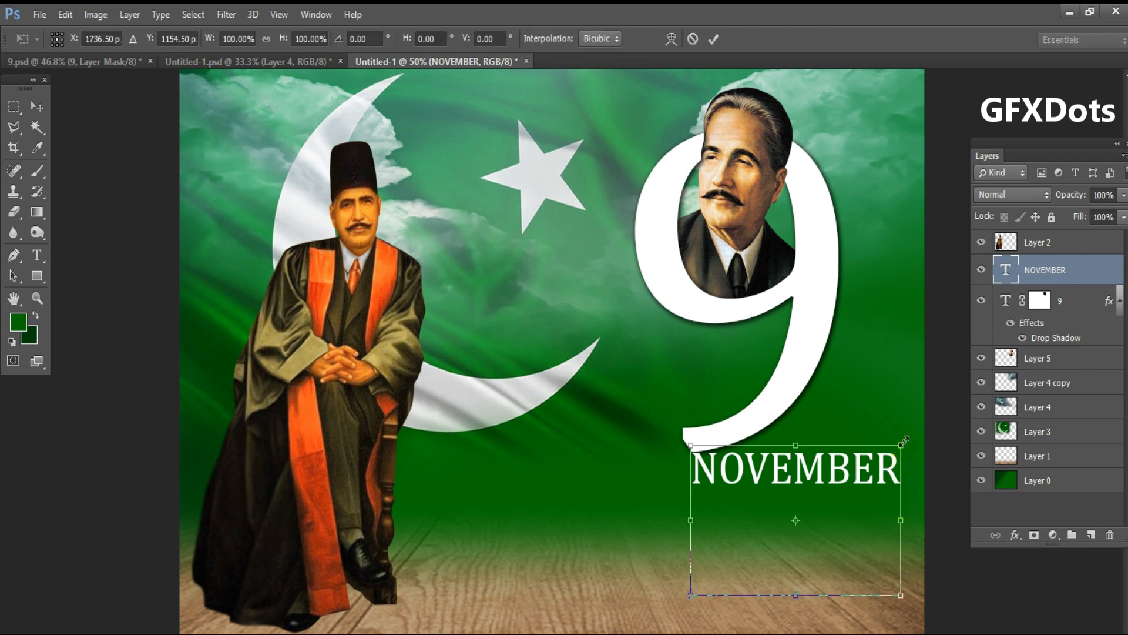
key(Return)
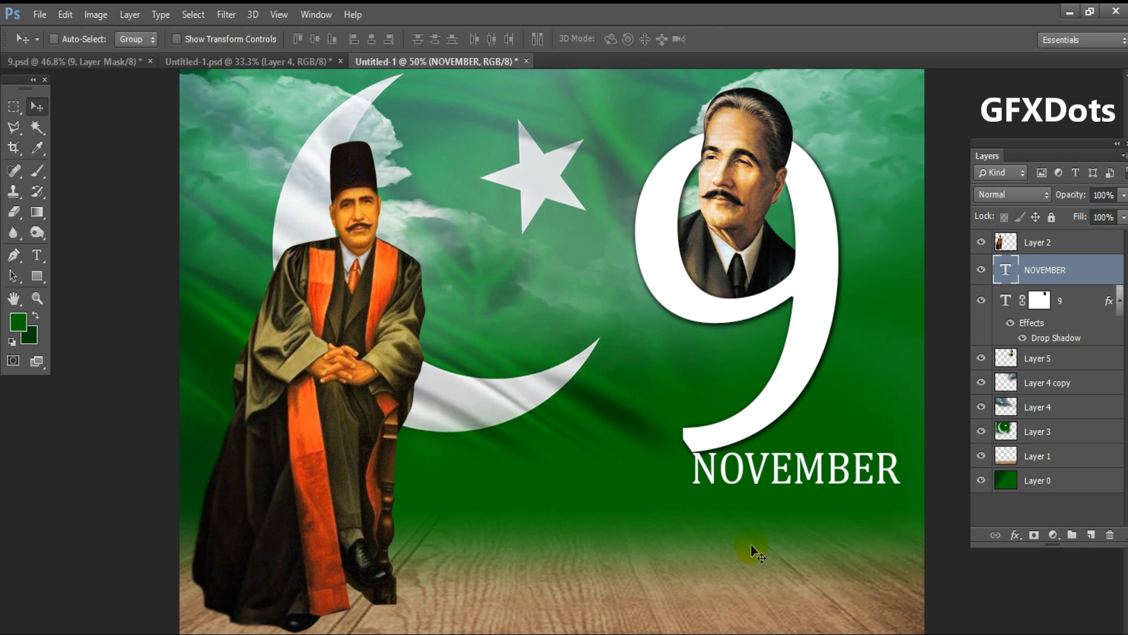
Add the white text "1877" in Cambria Regular, 55 pt, over the wood floor beside the seated man.
key(t)
click(474, 606)
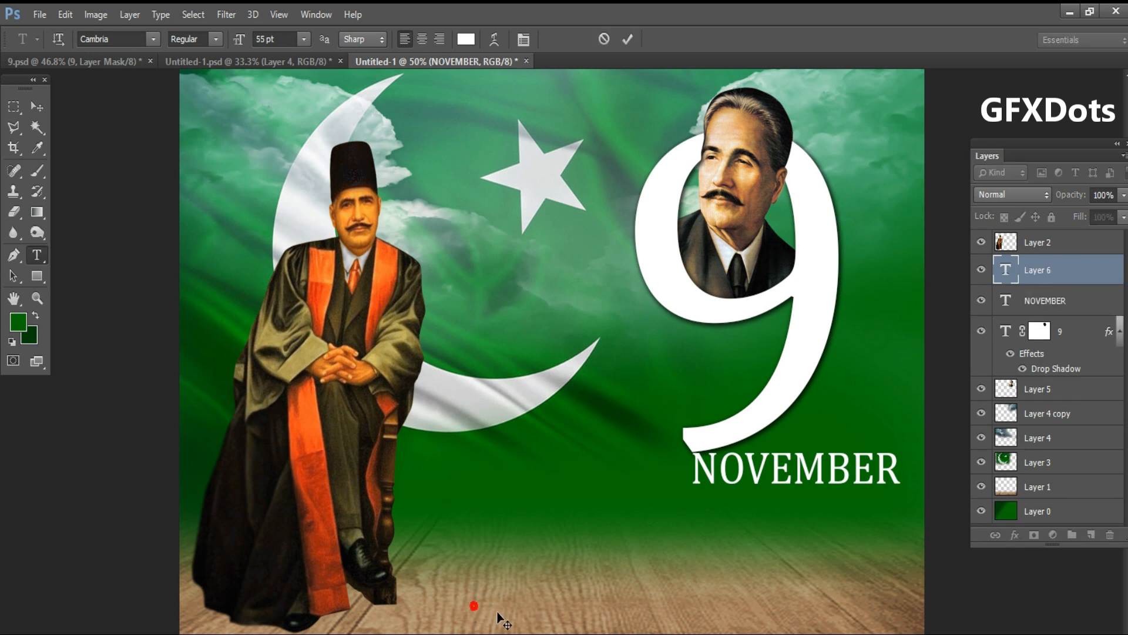
text(187)
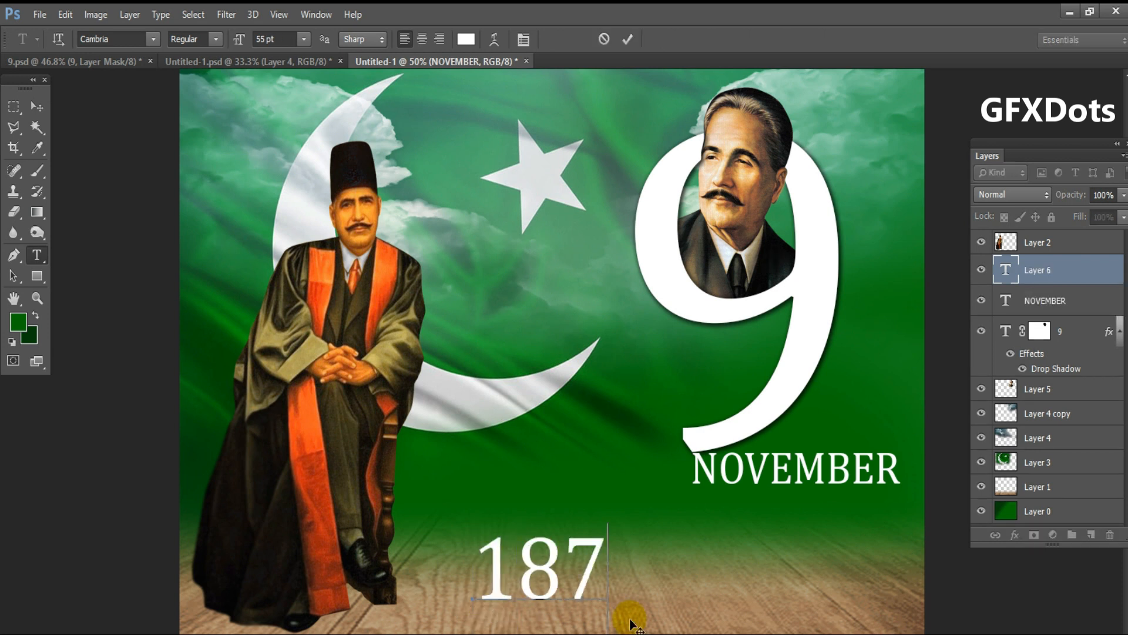
key(ctrl+Return)
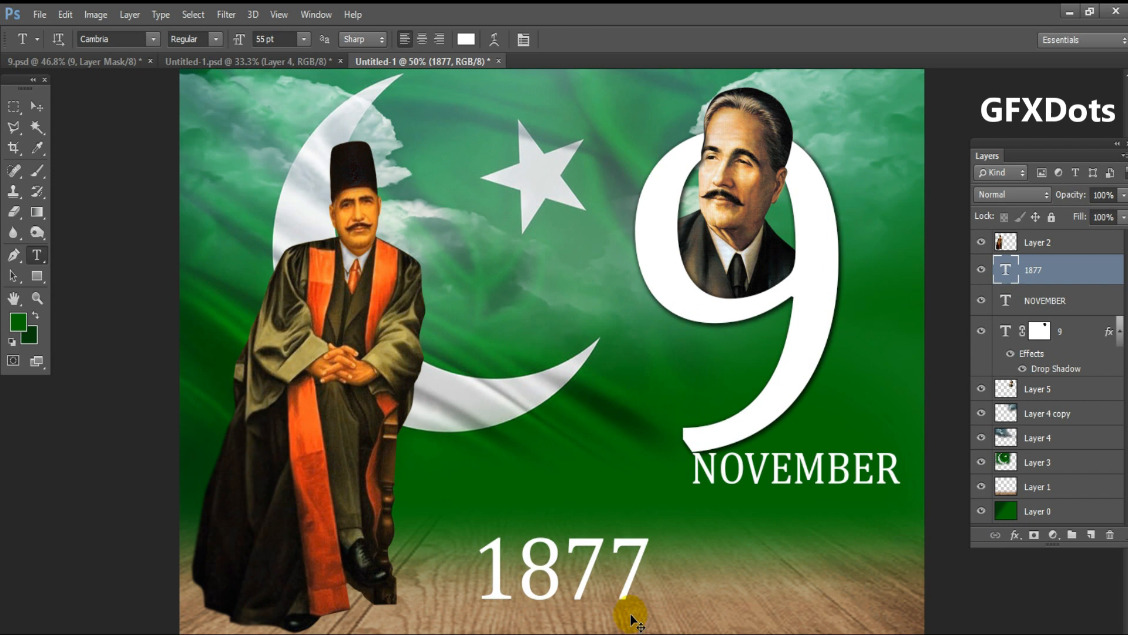
Scale down the "1877" text and place it directly under "NOVEMBER", with their right edges aligned.
key(ctrl+t)
drag(652, 523, 885, 498)
key(Return)
key(v)
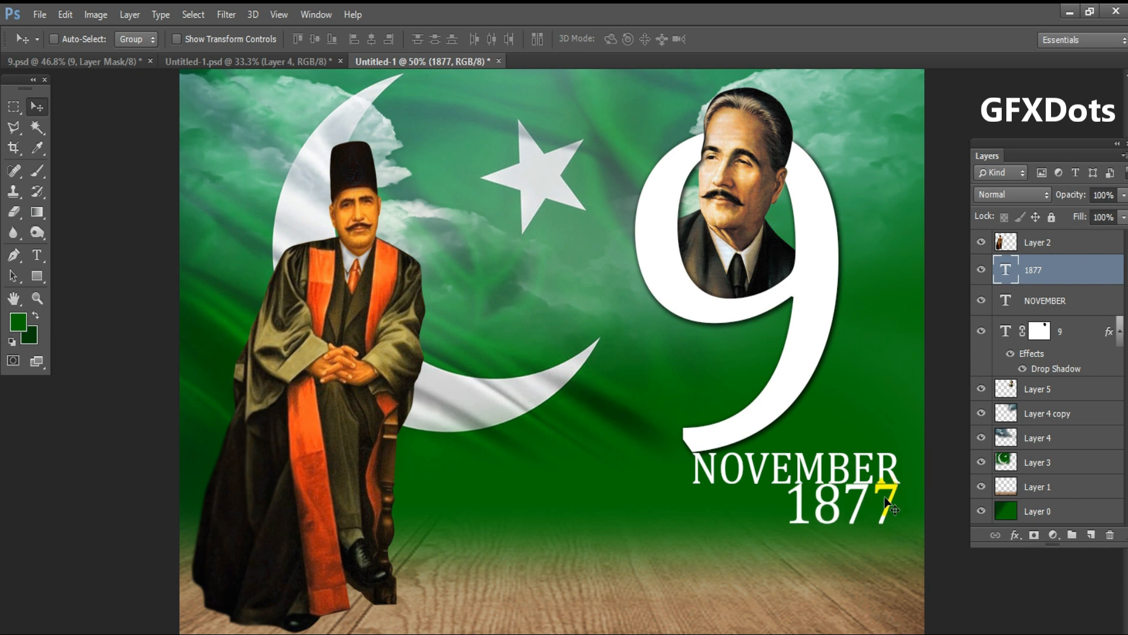
key(Right)
key(Right)
key(Right)
key(Right)
key(Right)
key(Right)
key(Right)
key(Right)
key(Right)
key(Right)
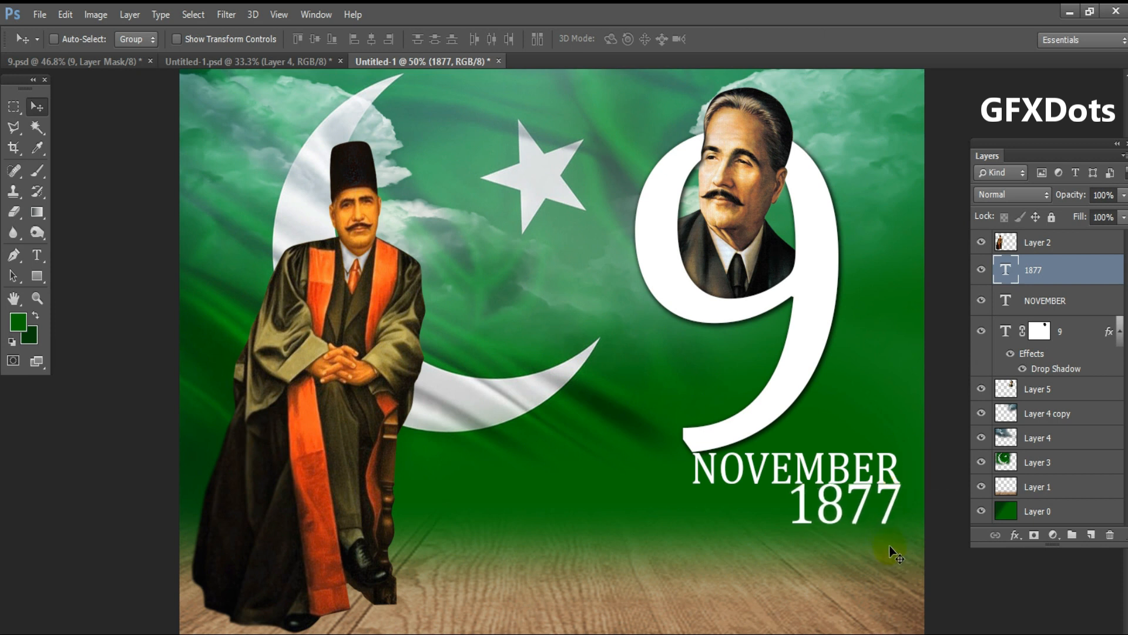
Apply a Drop Shadow with its preset settings to the "NOVEMBER" text layer.
ctrl+click(897, 486)
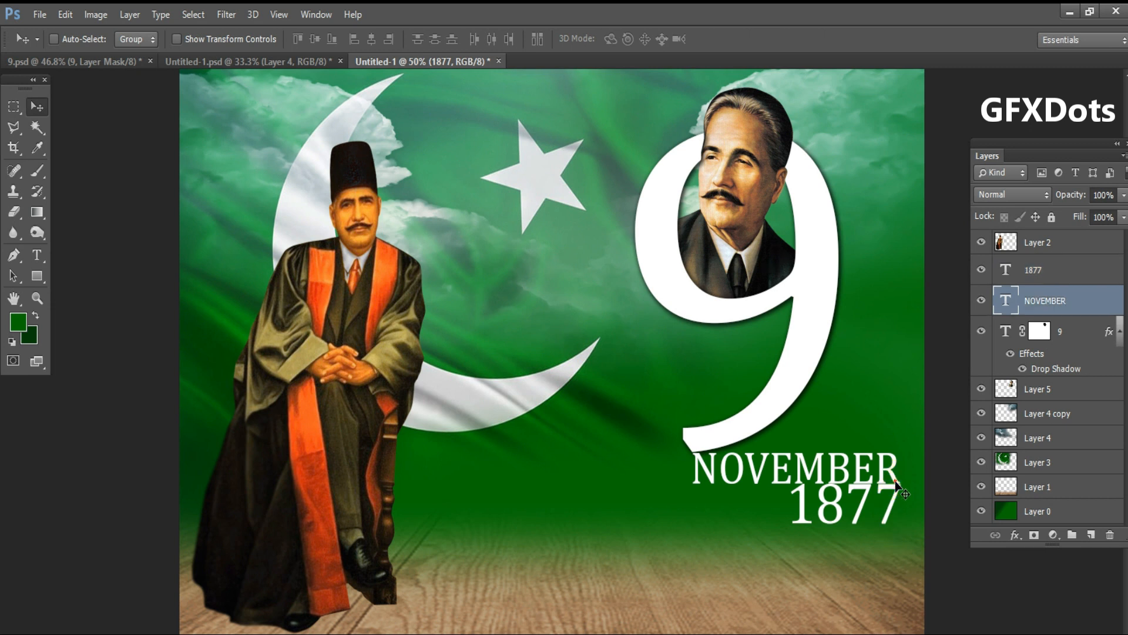
right_click(1005, 301)
click(829, 164)
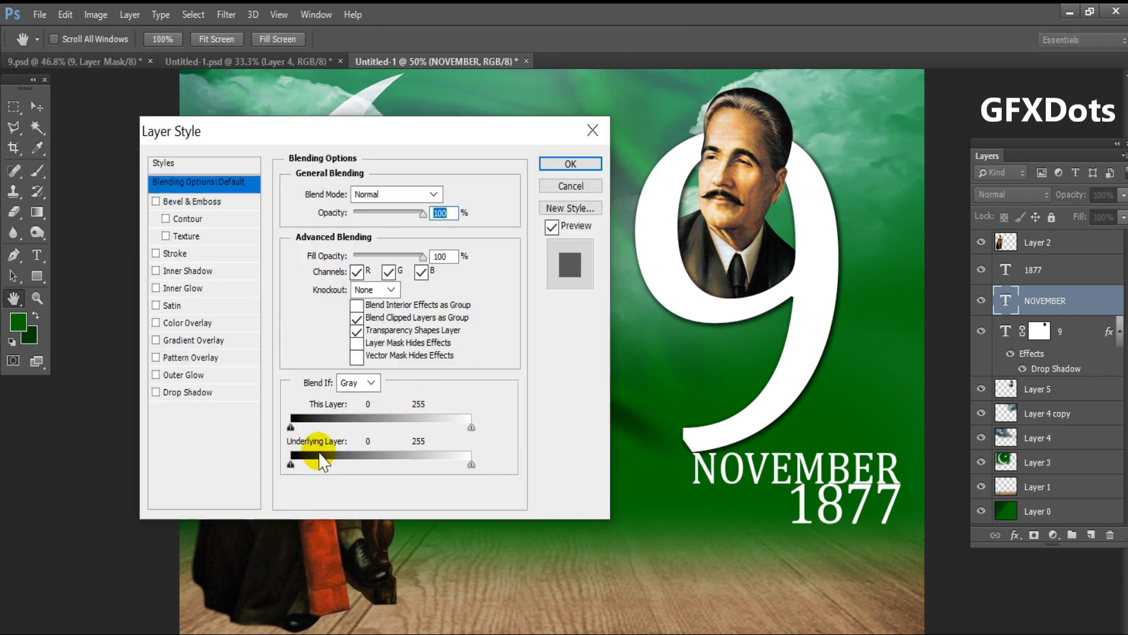
click(156, 254)
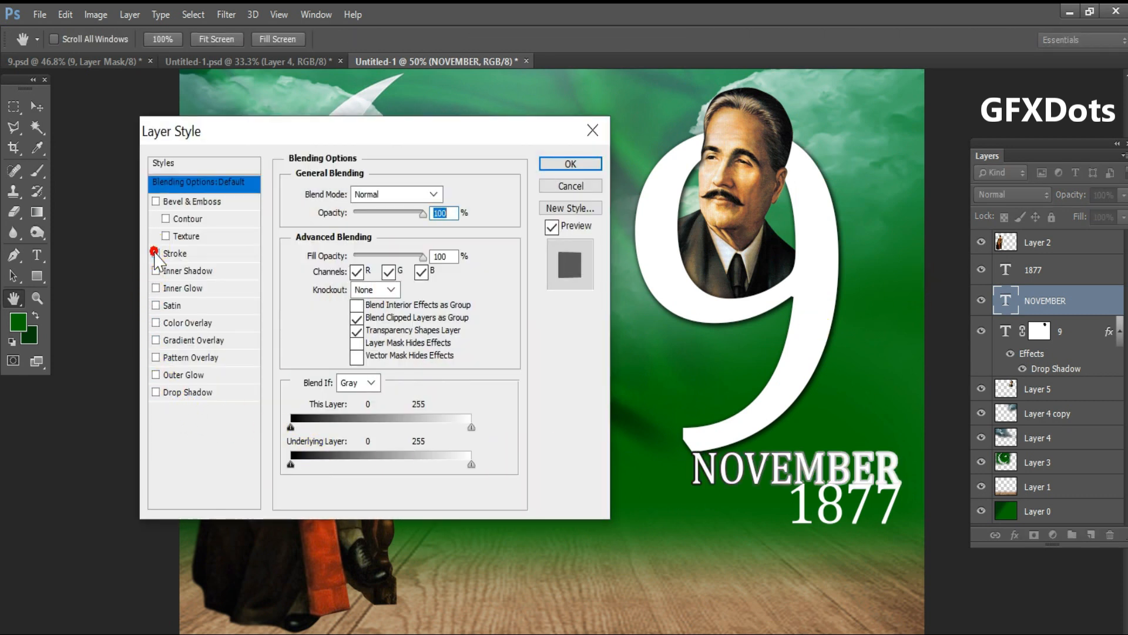
click(156, 253)
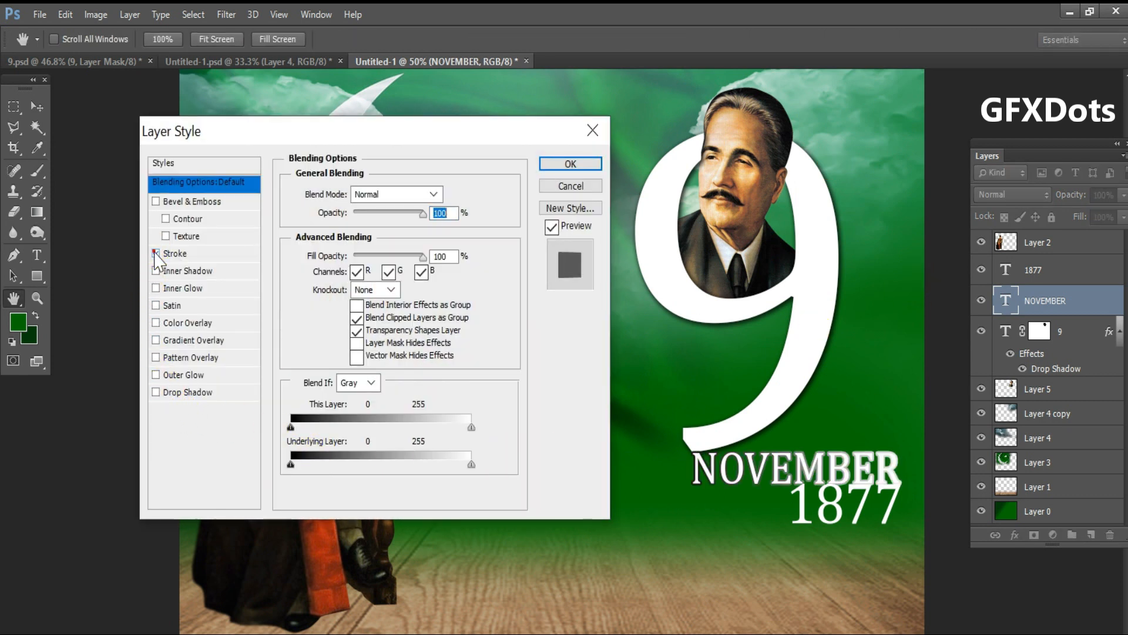
click(155, 392)
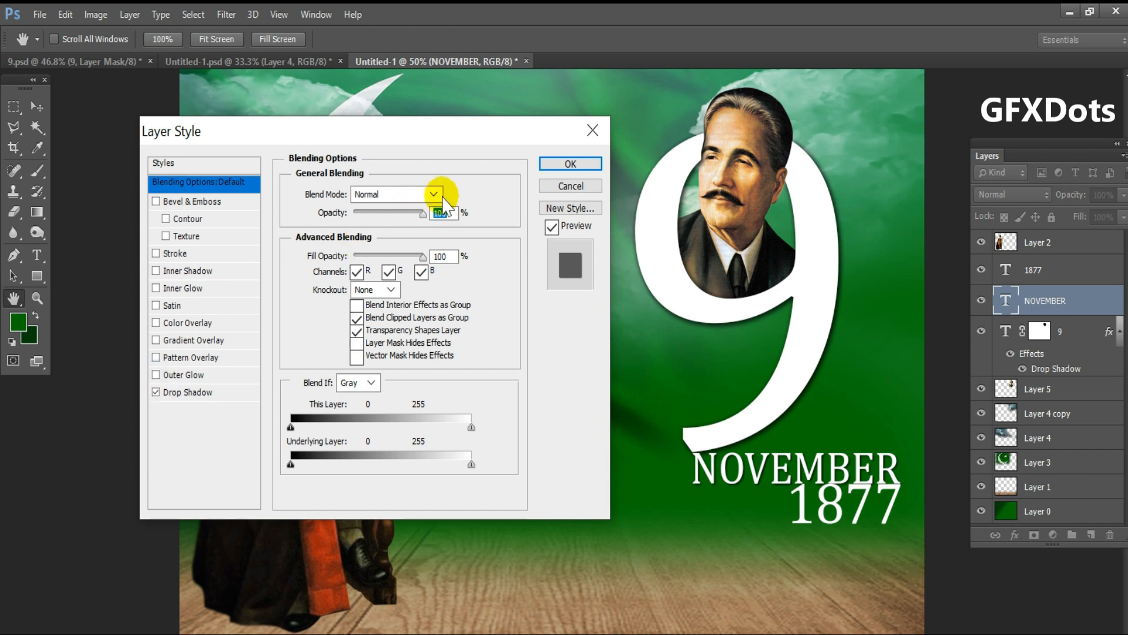
click(554, 162)
Apply a Drop Shadow with its preset settings to the "1877" text layer.
click(1076, 278)
right_click(1007, 266)
click(871, 161)
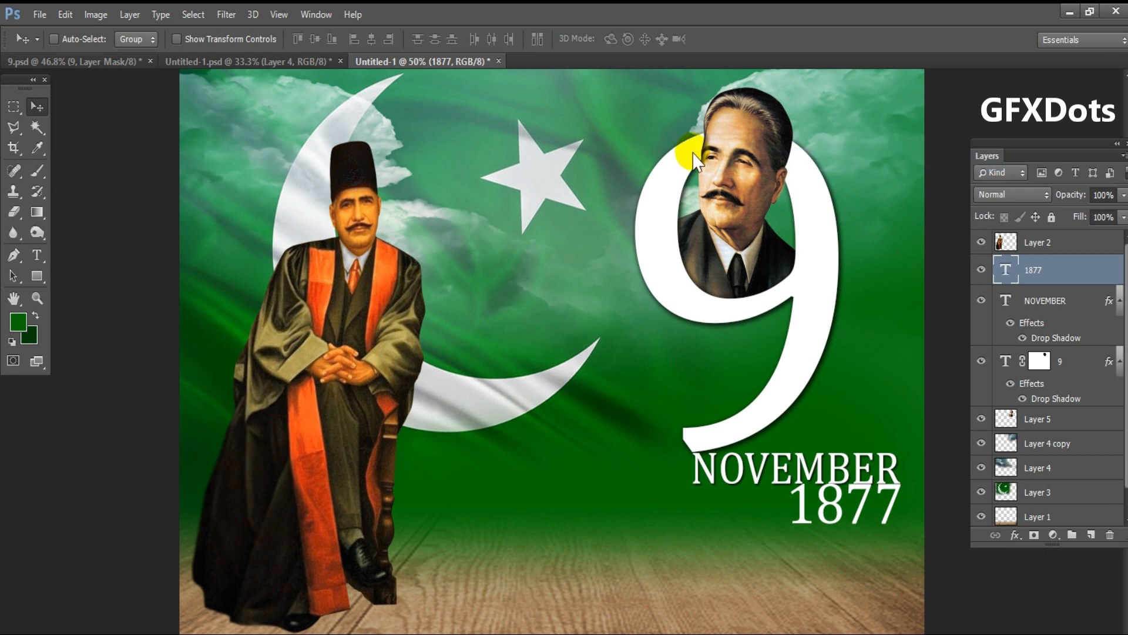
click(157, 393)
click(568, 164)
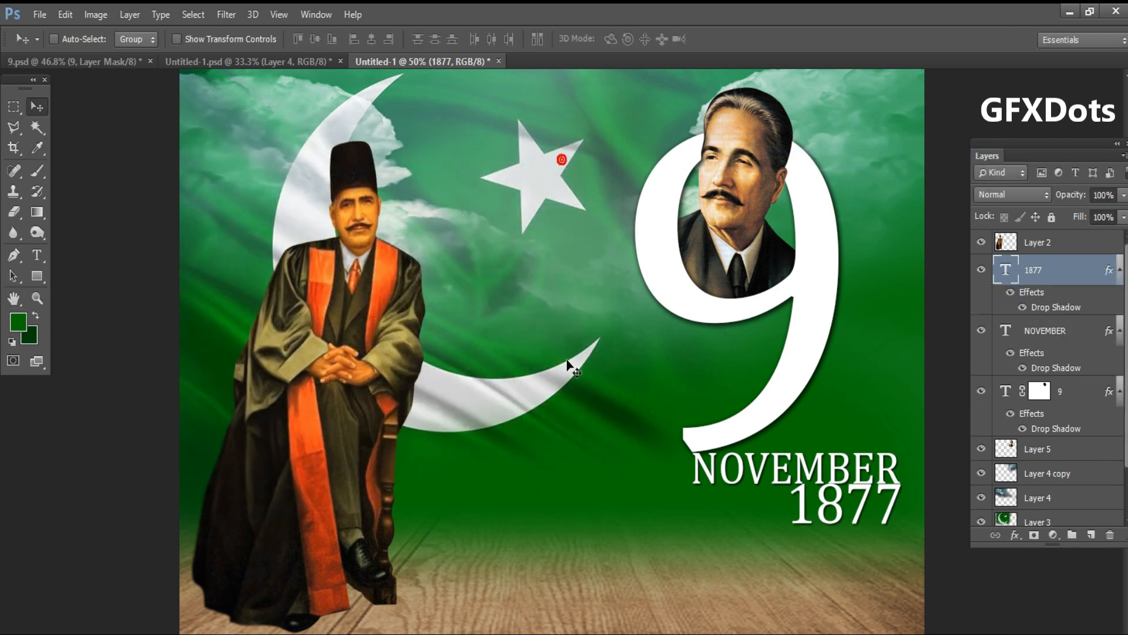
Darken the wood floor on Layer 1 with a Levels adjustment, setting the midtone input to 0.44.
right_click(614, 569)
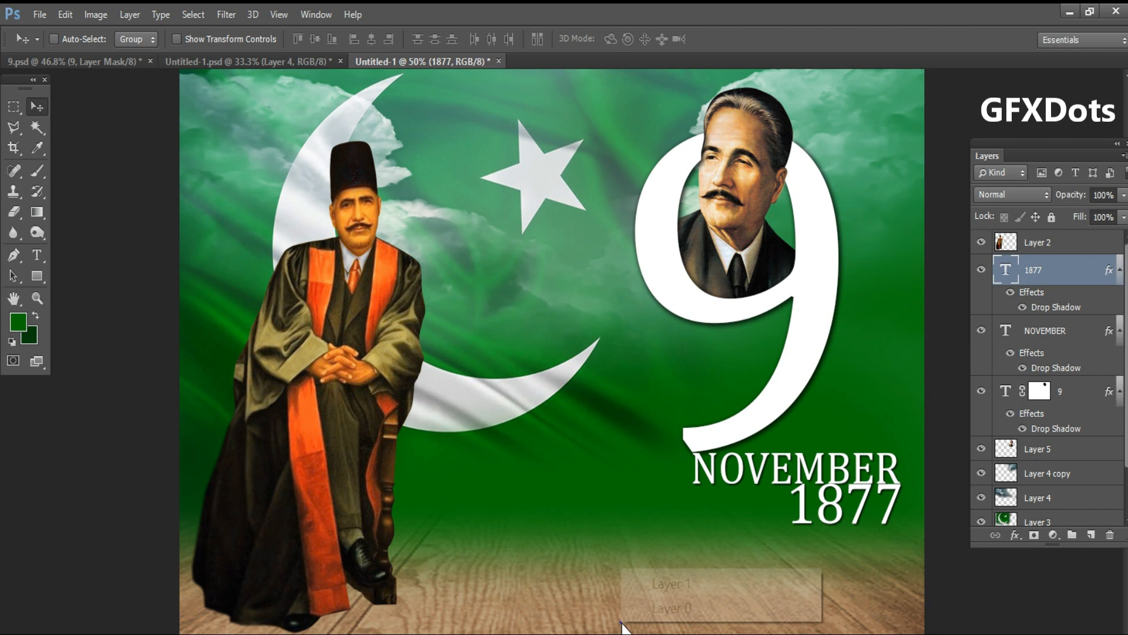
click(661, 581)
click(103, 20)
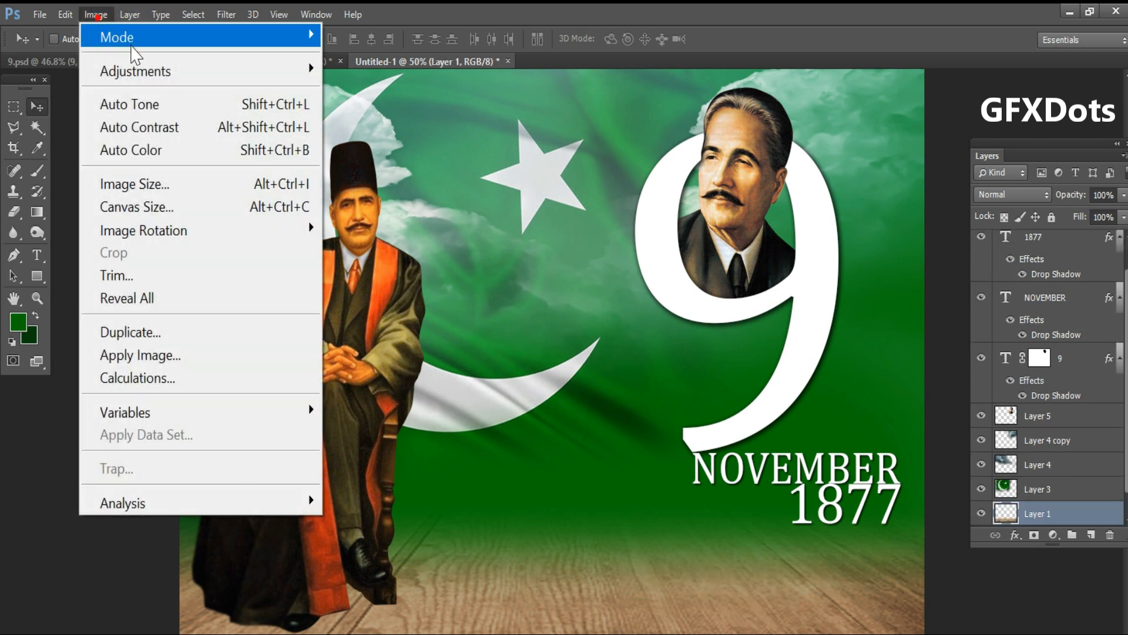
mouse_move(126, 70)
click(432, 92)
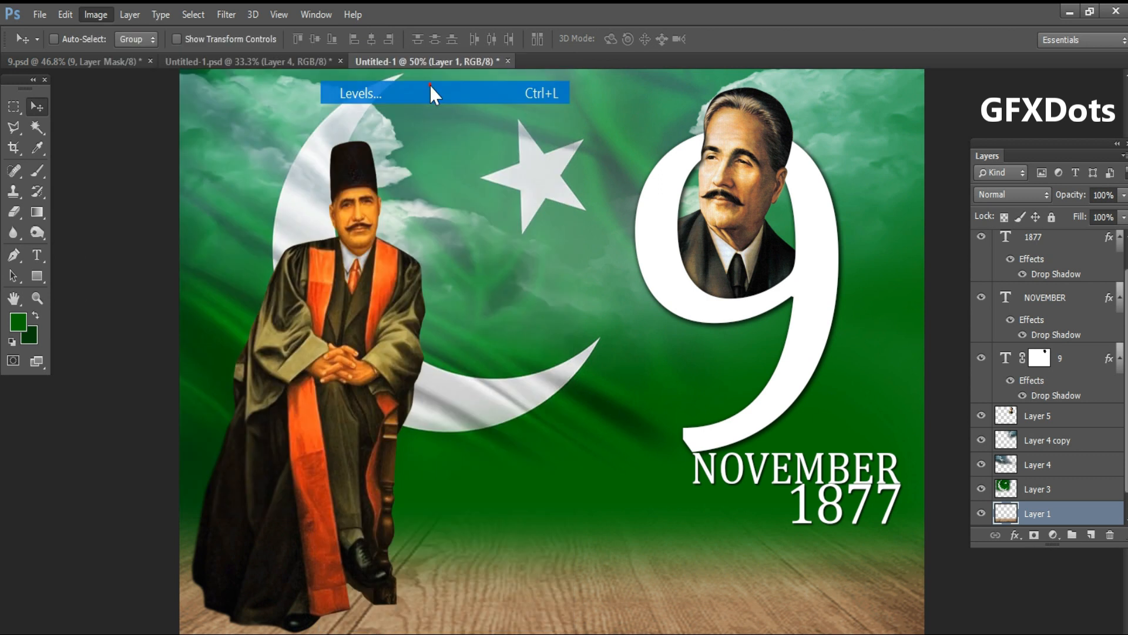
drag(829, 154, 542, 166)
drag(519, 342, 561, 342)
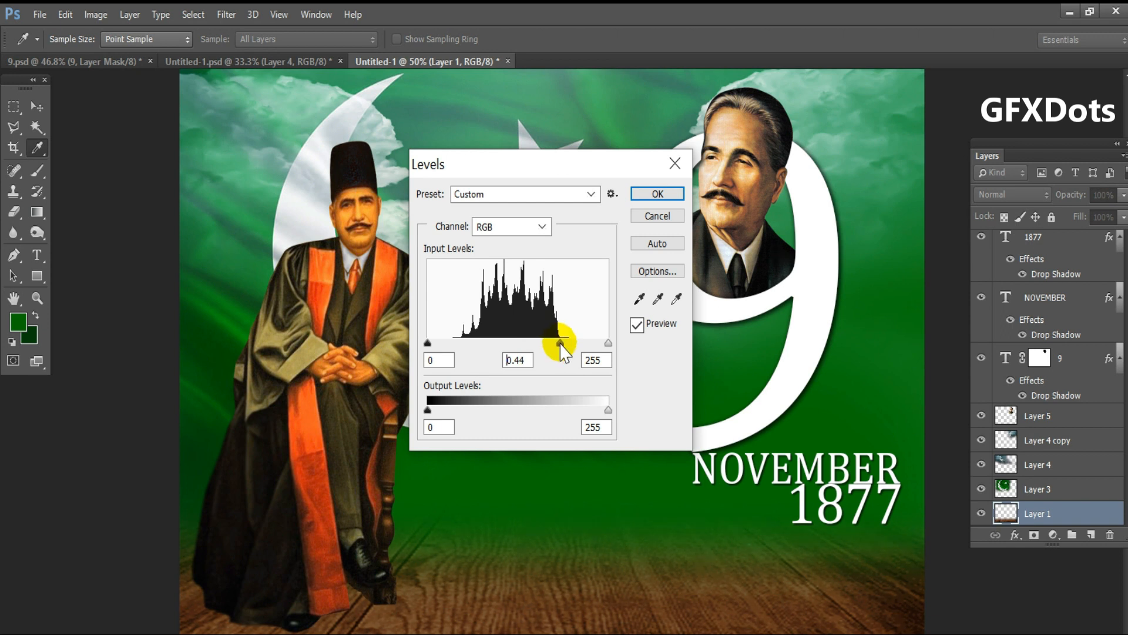
key(Return)
key(v)
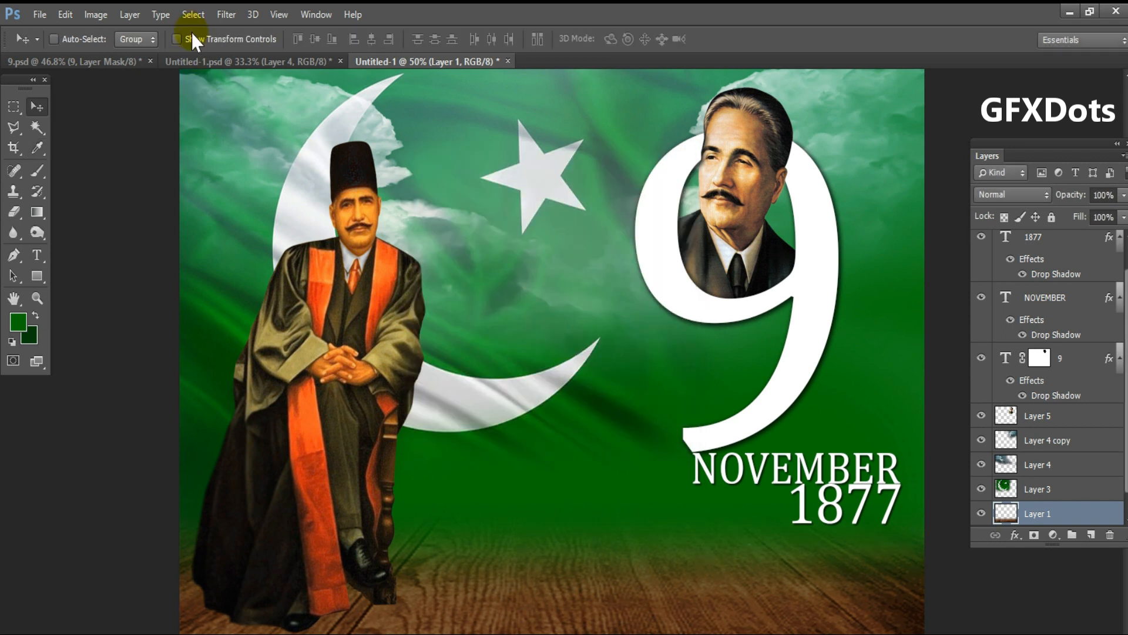
Darken the wood floor further with a Hue/Saturation adjustment, setting Lightness to about -48.
click(97, 14)
mouse_move(148, 70)
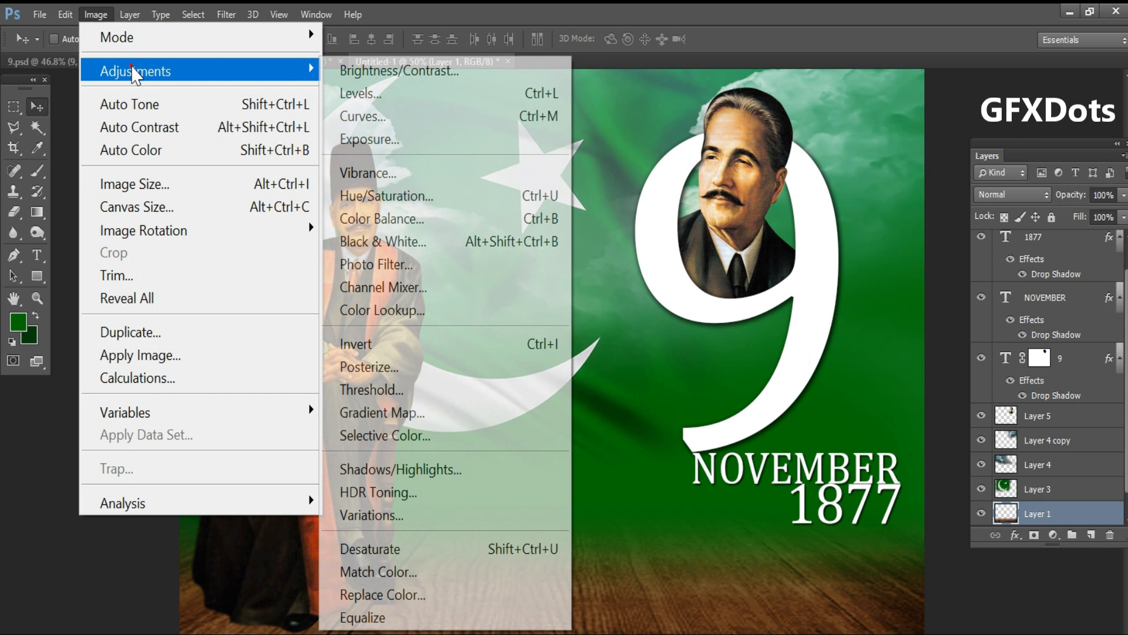
click(397, 195)
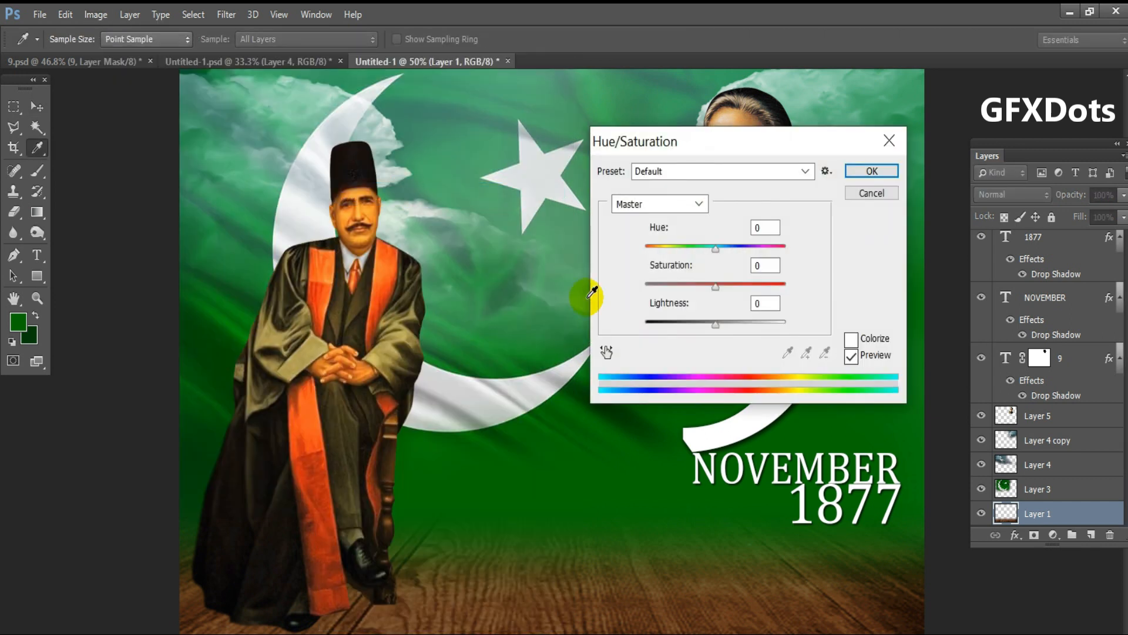
drag(705, 323, 684, 325)
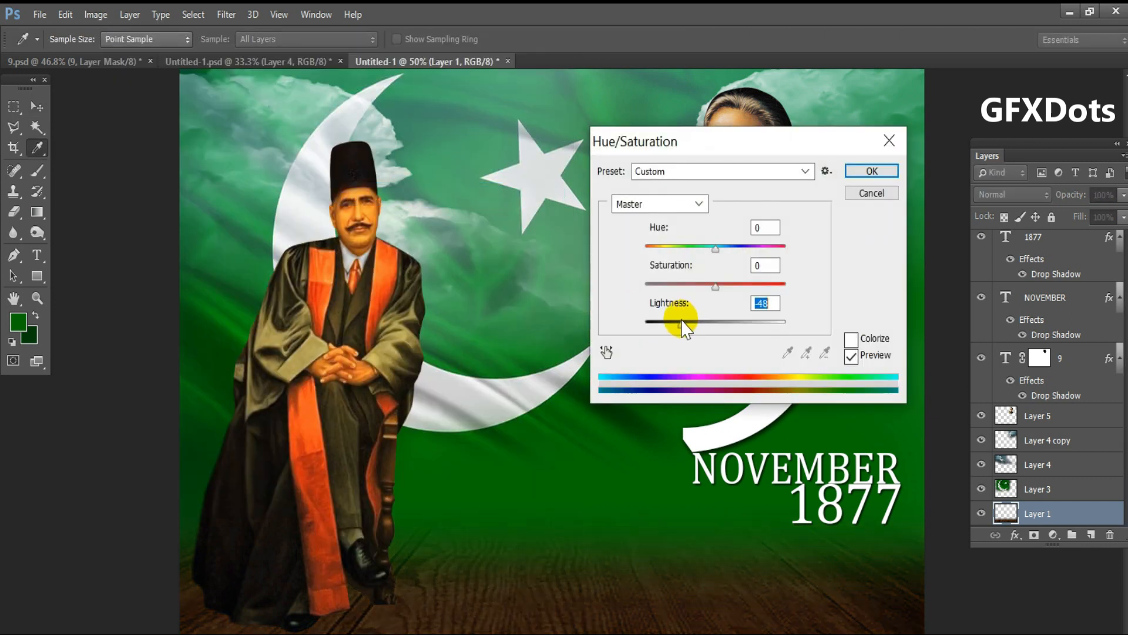
key(Return)
key(v)
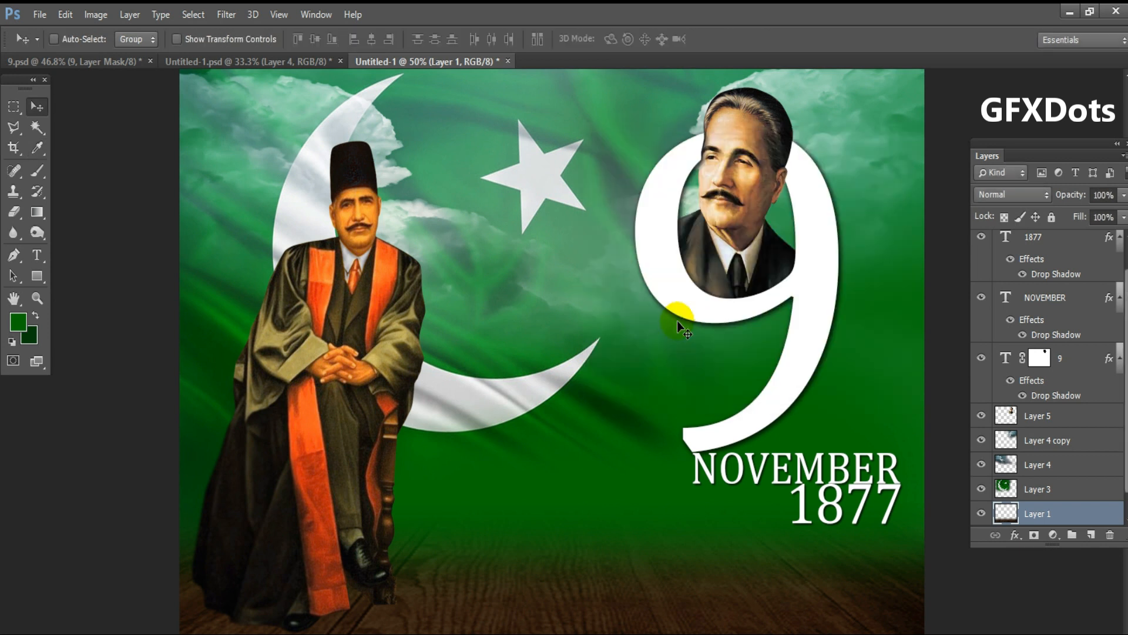
Darken the Pakistan flag on Layer 3 slightly with a Levels adjustment, setting the midtone input to 0.87.
key(ctrl+minus)
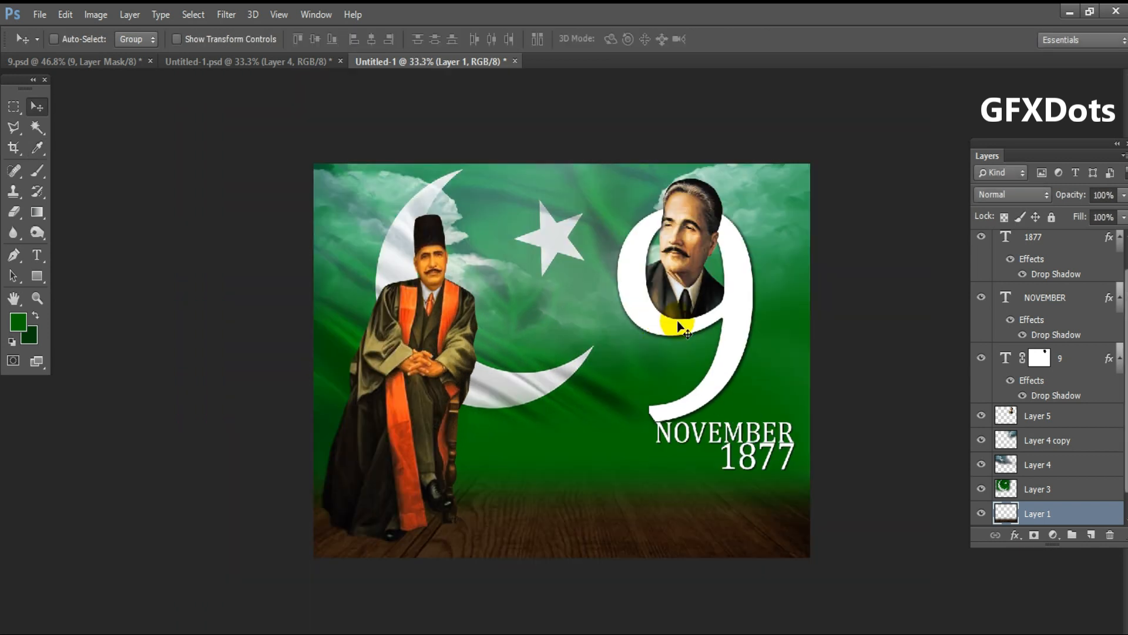
click(1037, 491)
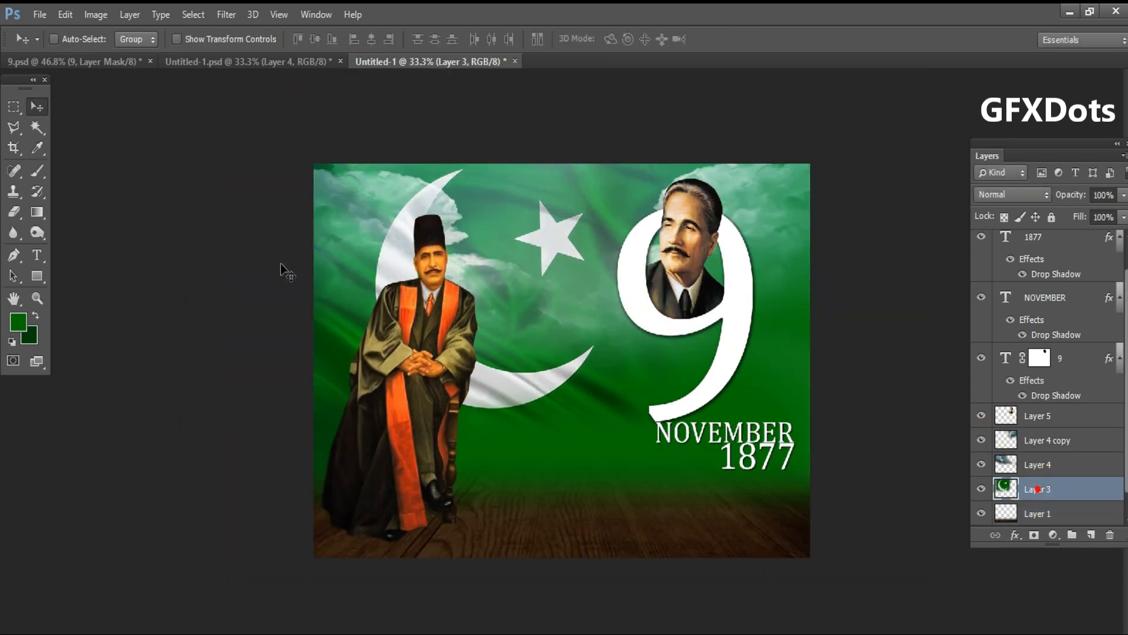
click(99, 15)
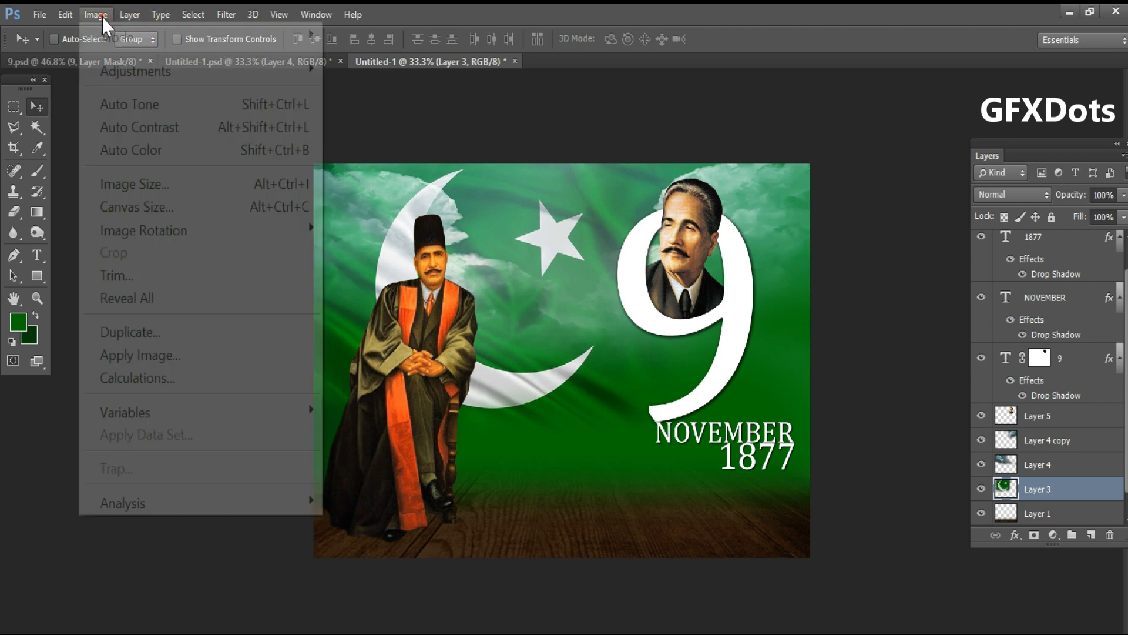
mouse_move(135, 70)
click(372, 93)
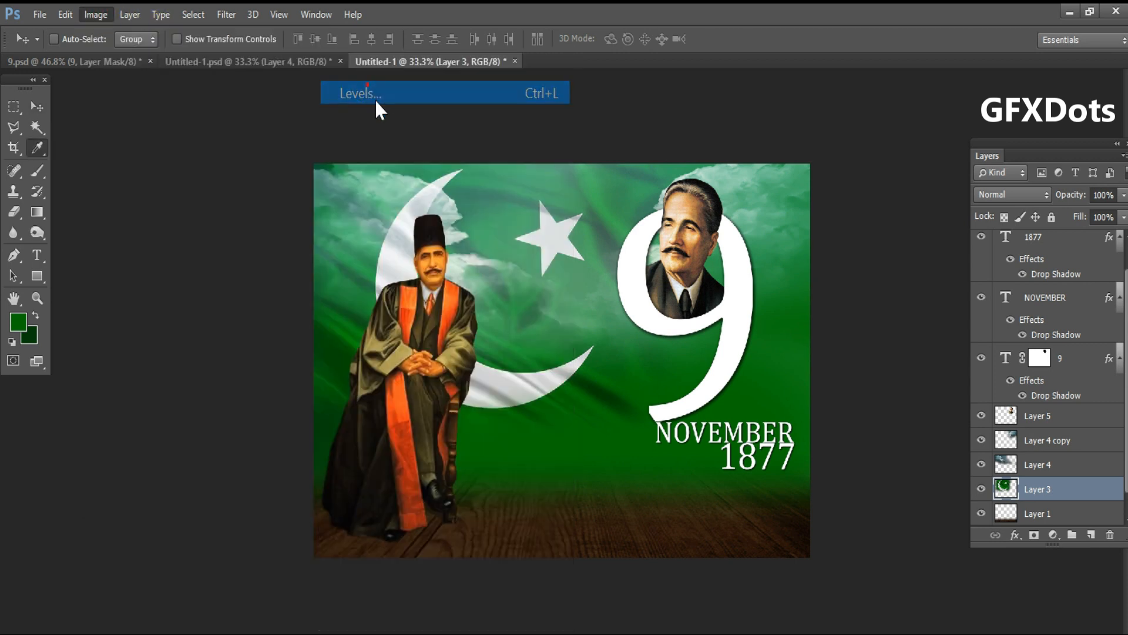
drag(580, 161, 302, 187)
drag(223, 360, 232, 361)
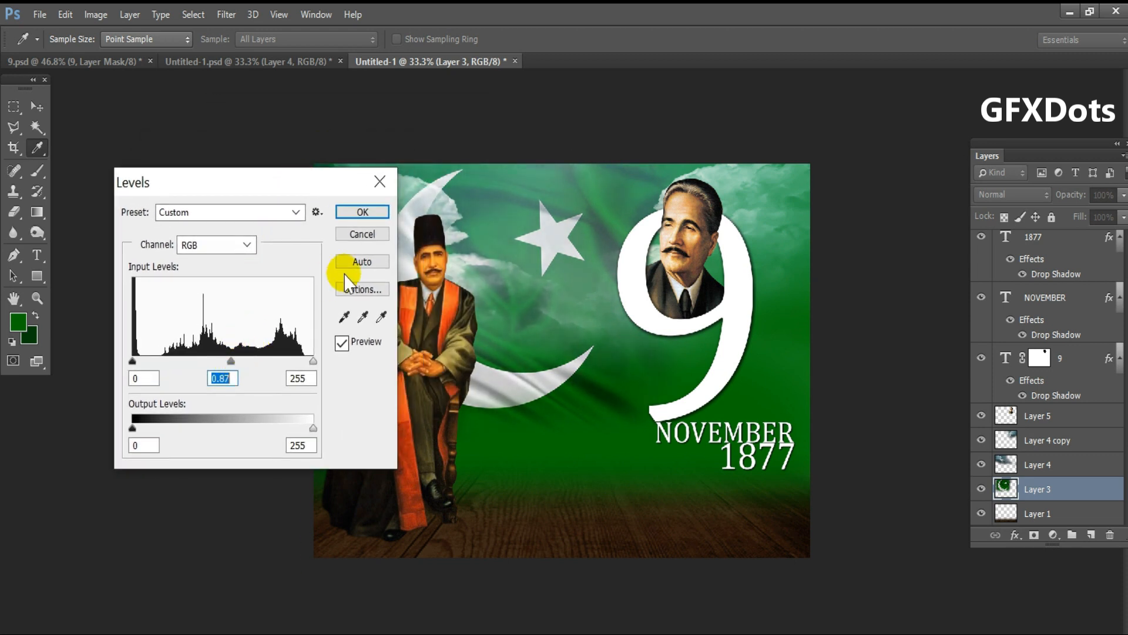
key(Return)
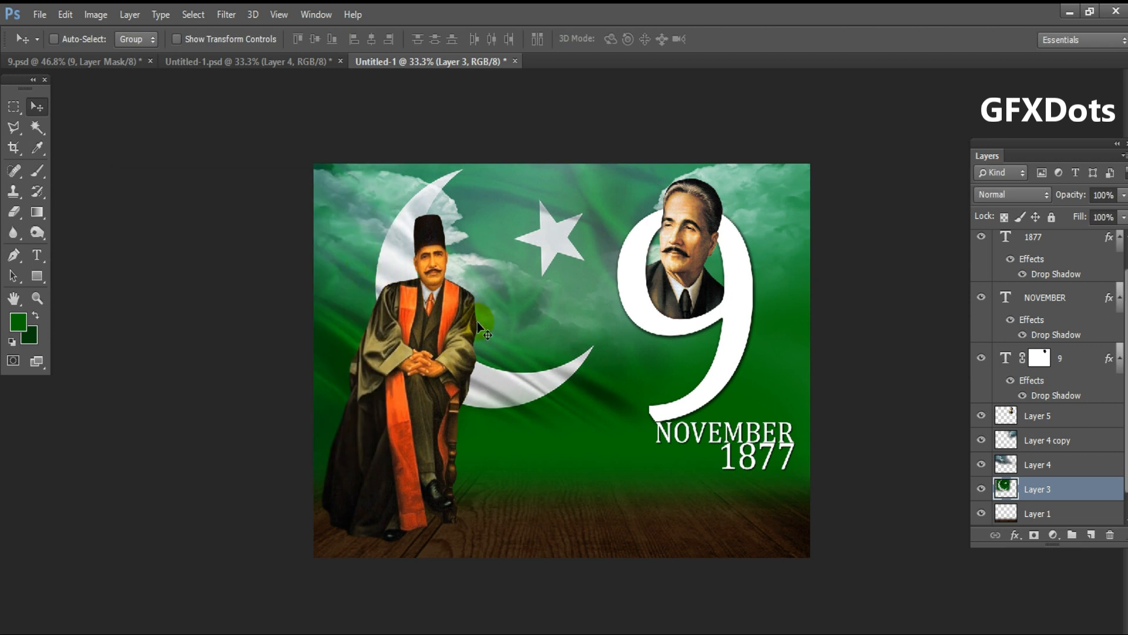
Copy the eagle from Untitled-1.psd into the poster, placing it above the flag layer, between the seated man and the star.
key(z)
right_click(493, 295)
click(506, 313)
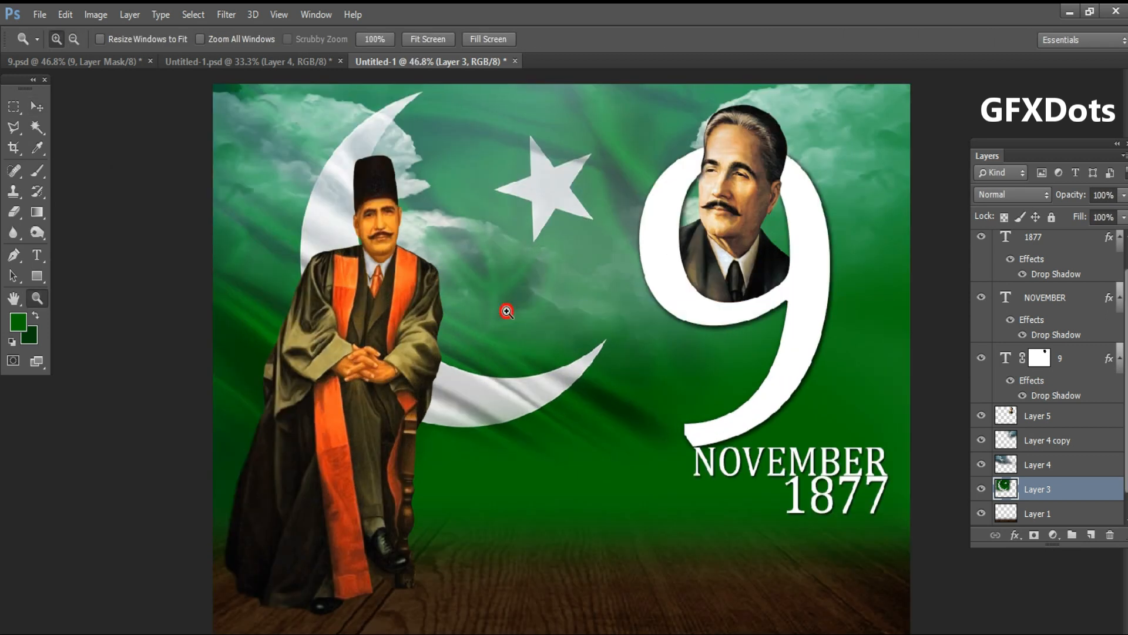
click(306, 64)
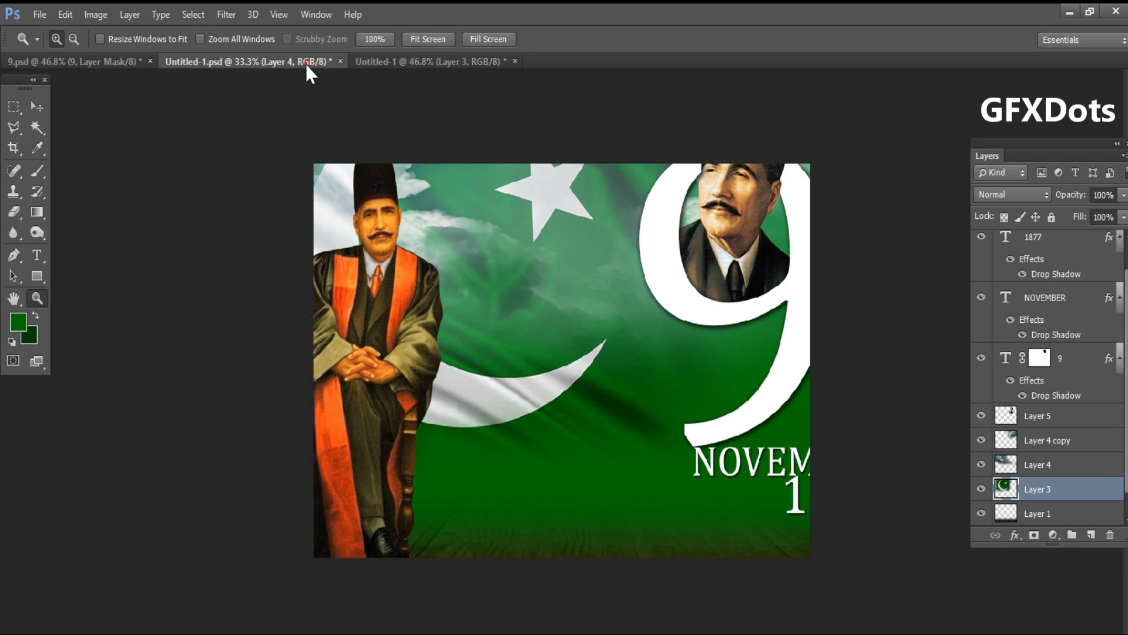
key(v)
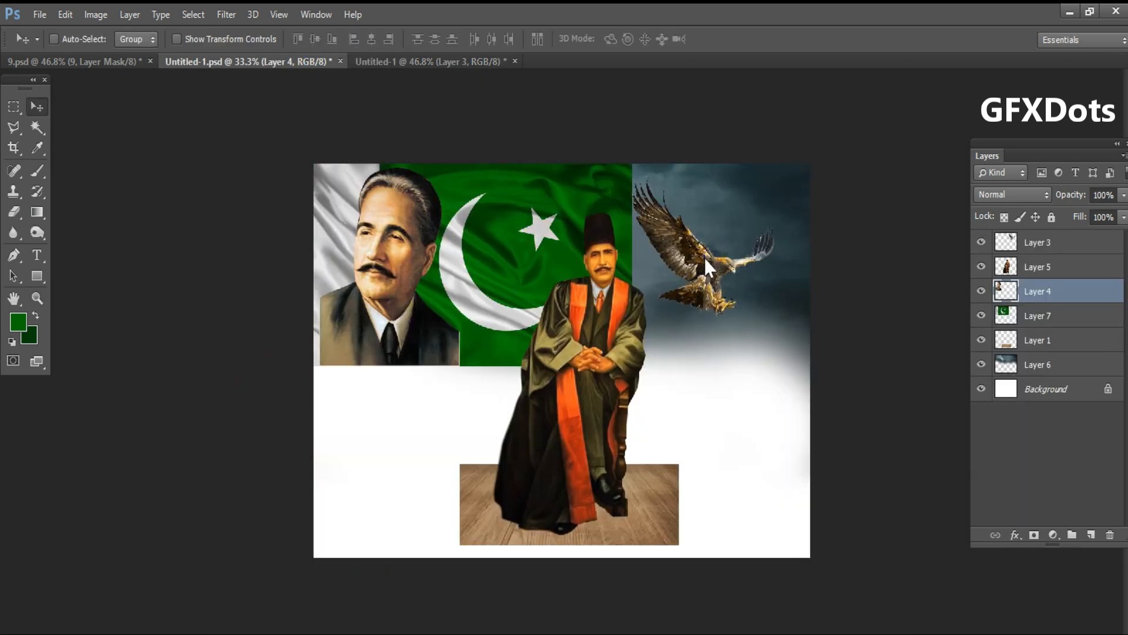
right_click(704, 257)
click(714, 267)
drag(714, 270, 524, 245)
drag(561, 283, 554, 315)
Enlarge the eagle slightly with Free Transform and position it between the seated man and the "9".
key(ctrl+t)
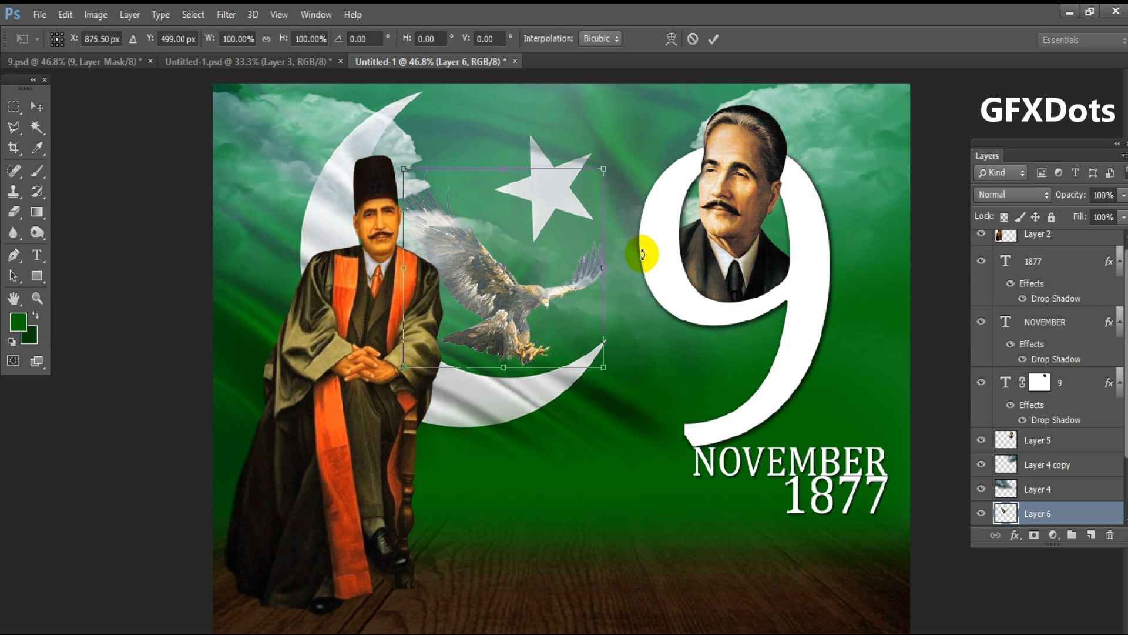
drag(609, 162, 630, 145)
mouse_move(590, 271)
mouse_down()
mouse_move(581, 282)
mouse_move(596, 269)
mouse_up()
key(Return)
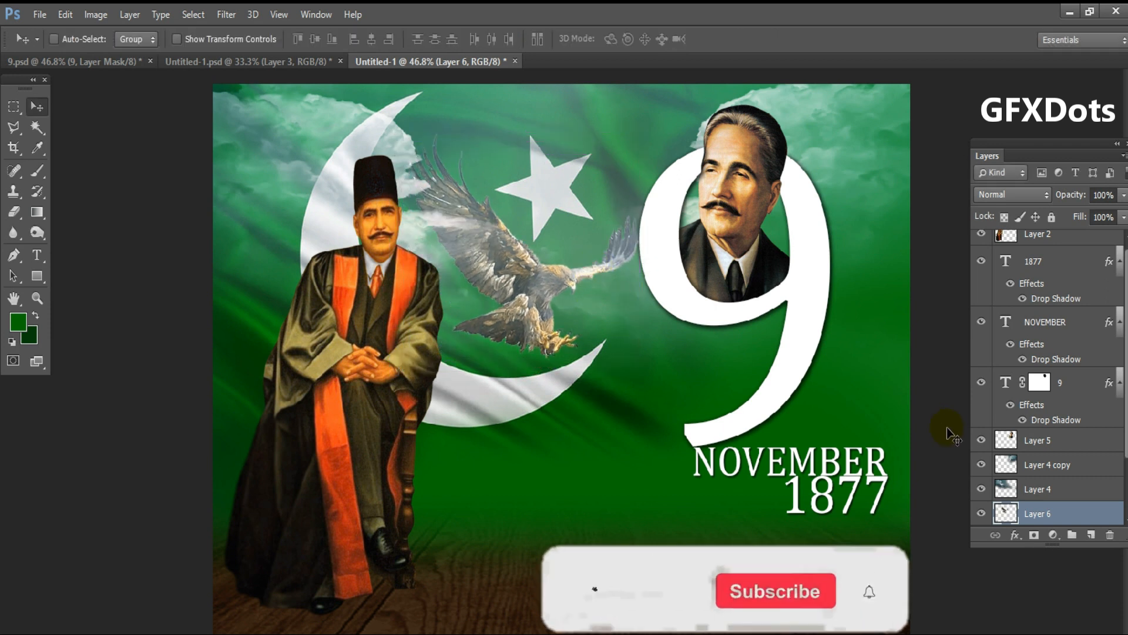
Nudge the Layer 4 clouds and the seated man on Layer 2 slightly, and view the poster with the interface panels hidden.
click(1054, 490)
drag(425, 175, 427, 184)
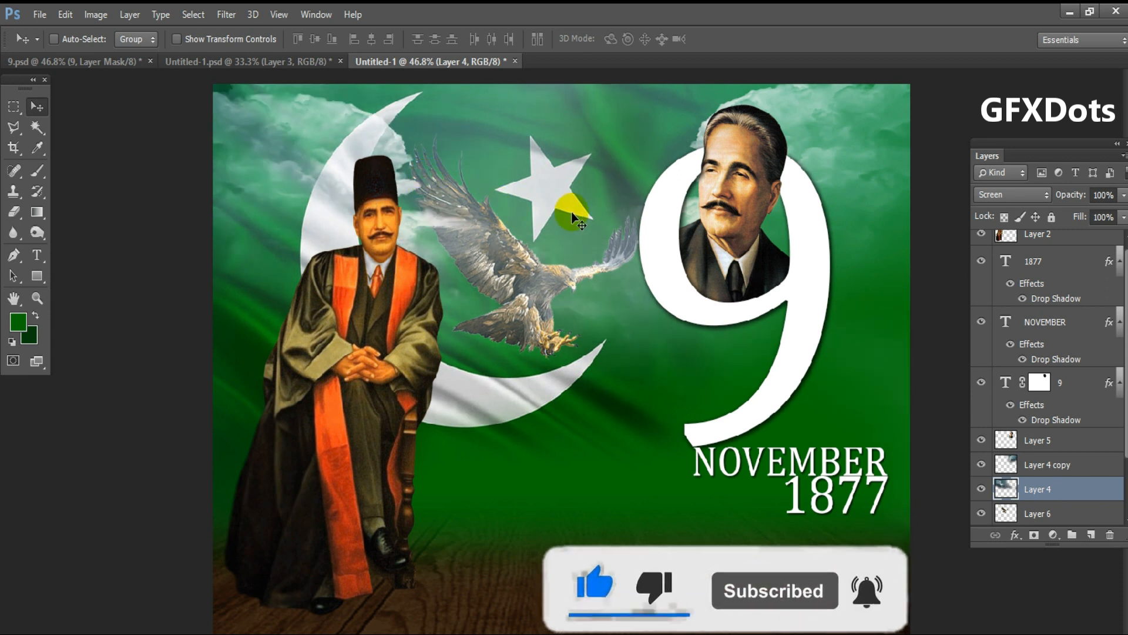
right_click(442, 308)
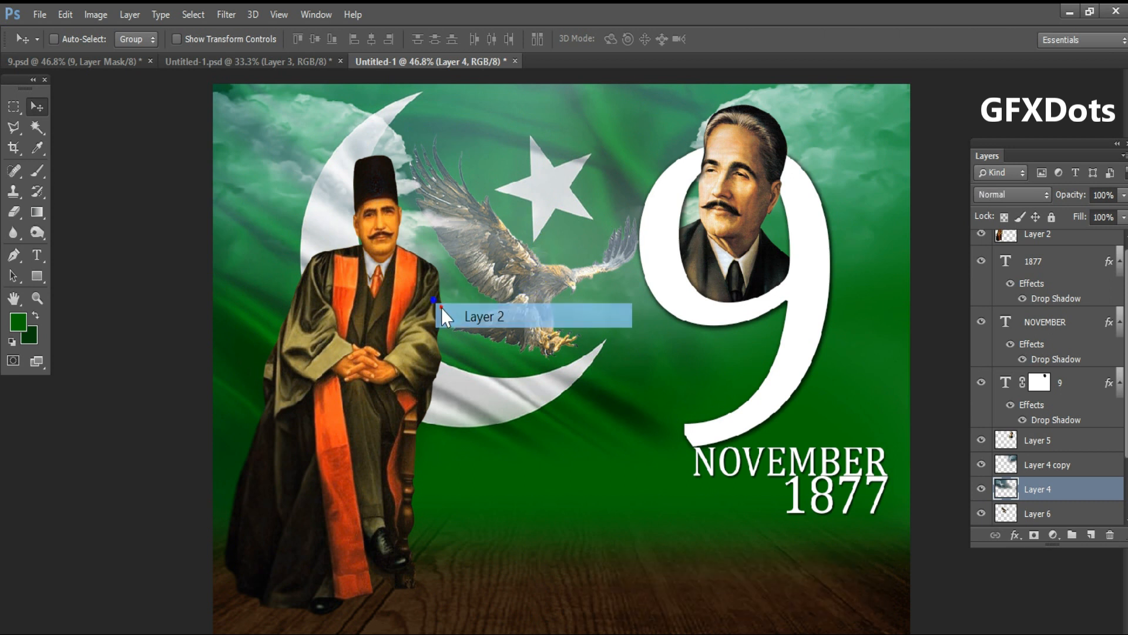
click(465, 315)
drag(547, 271, 547, 270)
key(Tab)
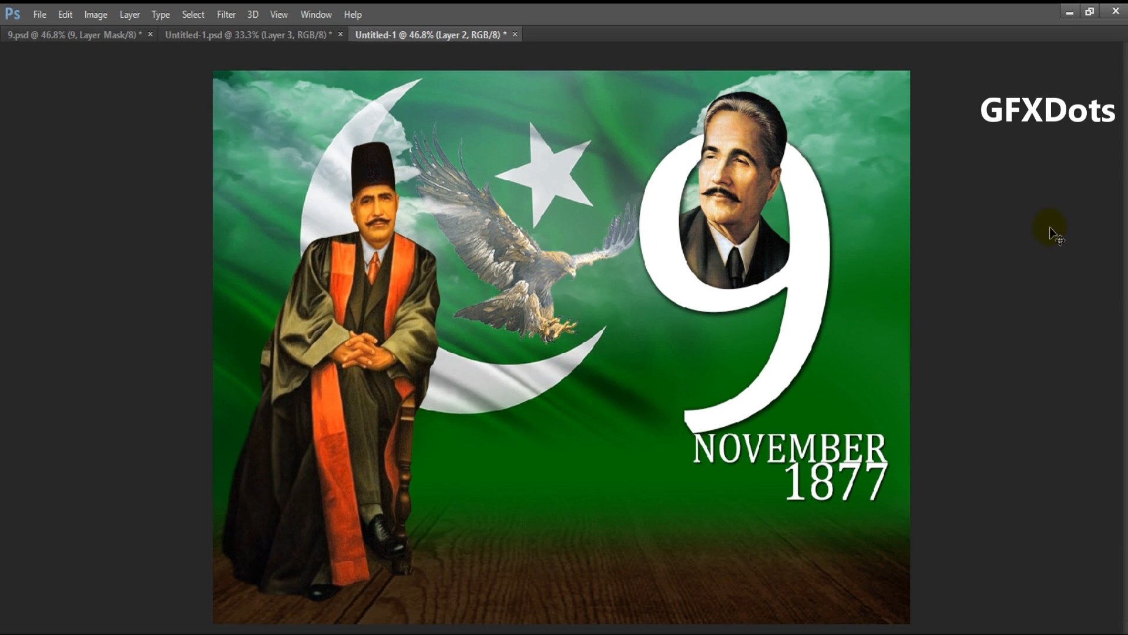